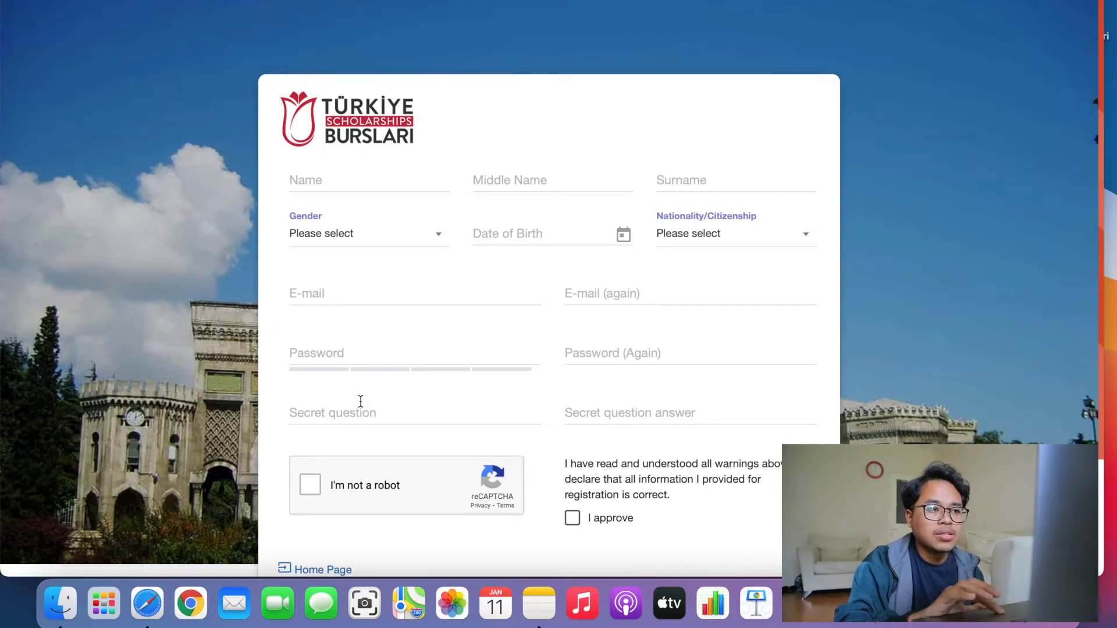
# Return from the registration form to the login page and fill in the saved account credentials.
pyautogui.scroll(-2, 447, 399)
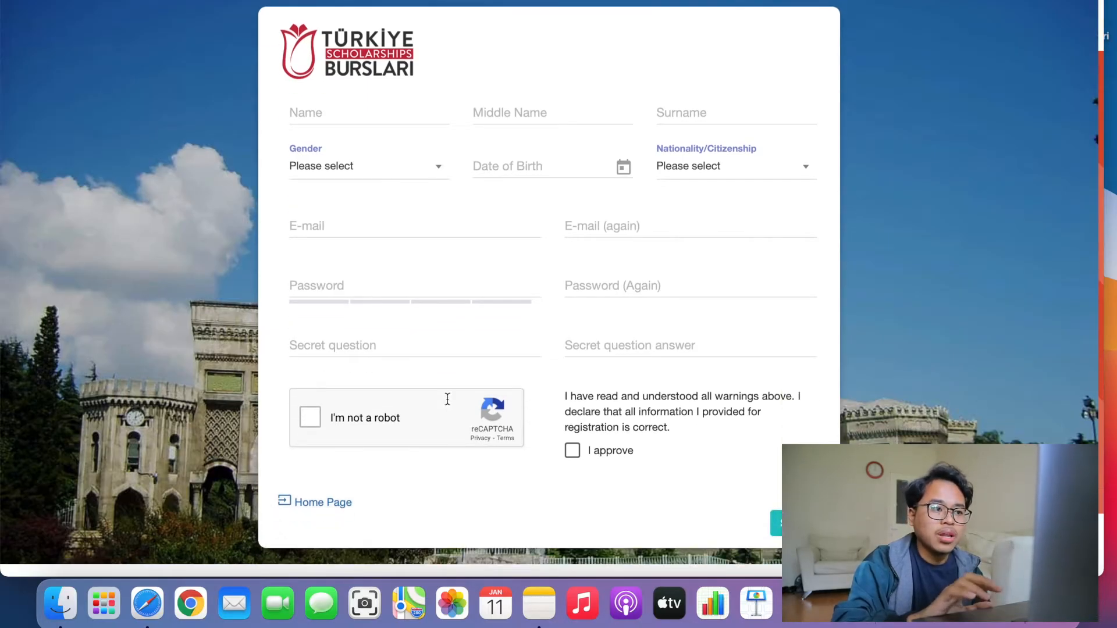
pyautogui.click(333, 499)
pyautogui.click(401, 246)
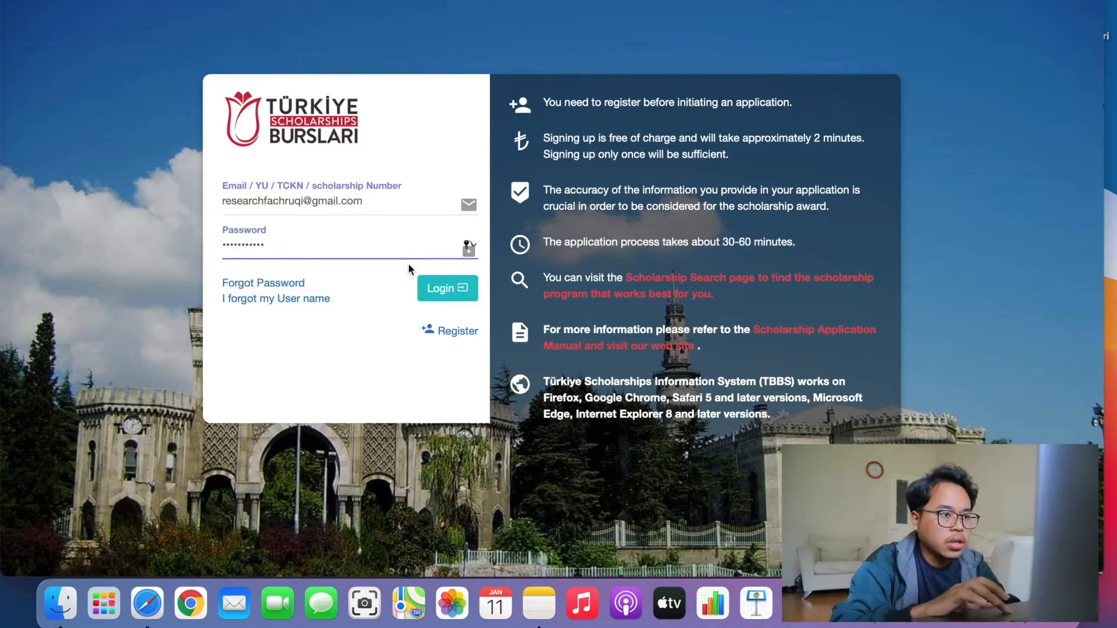
# Log in, decline Safari's password saving, and show the Home Page programme list.
pyautogui.click(446, 286)
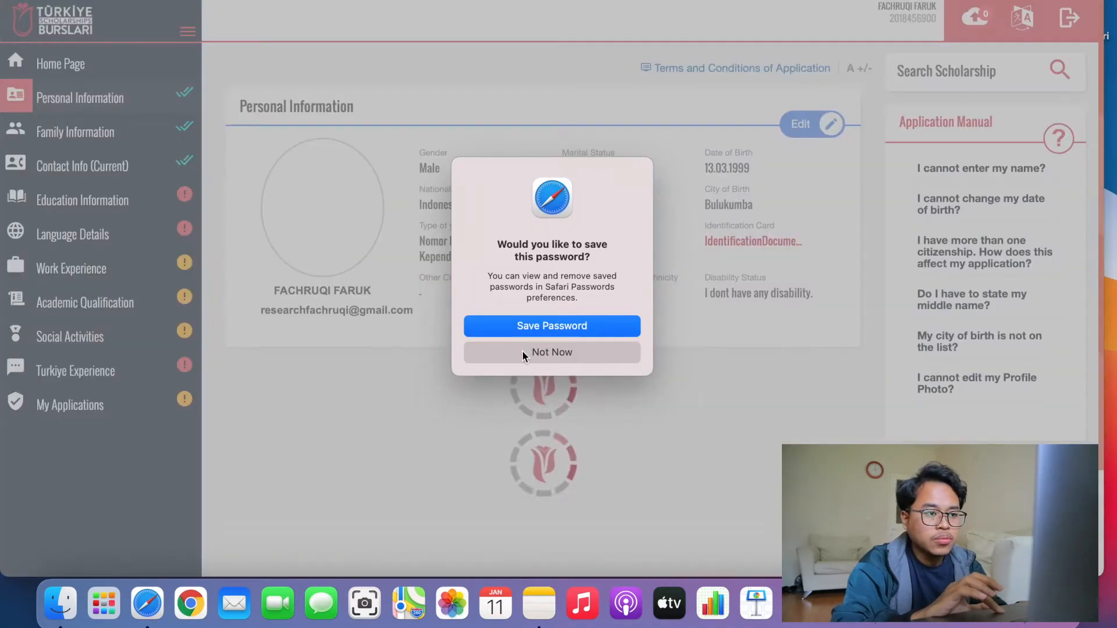
pyautogui.click(521, 351)
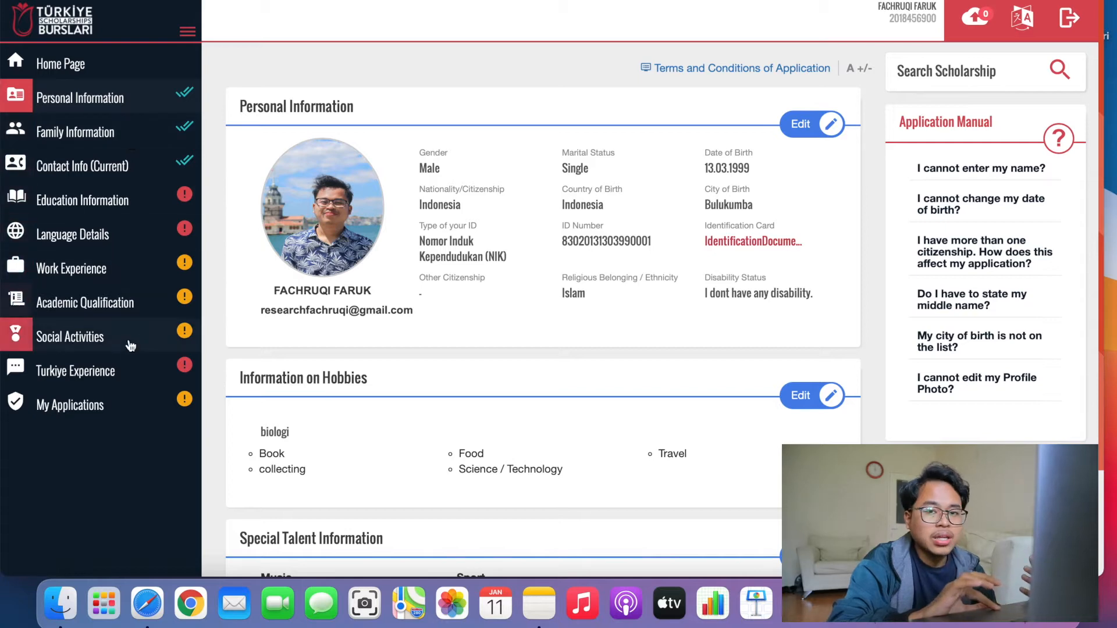
pyautogui.click(87, 63)
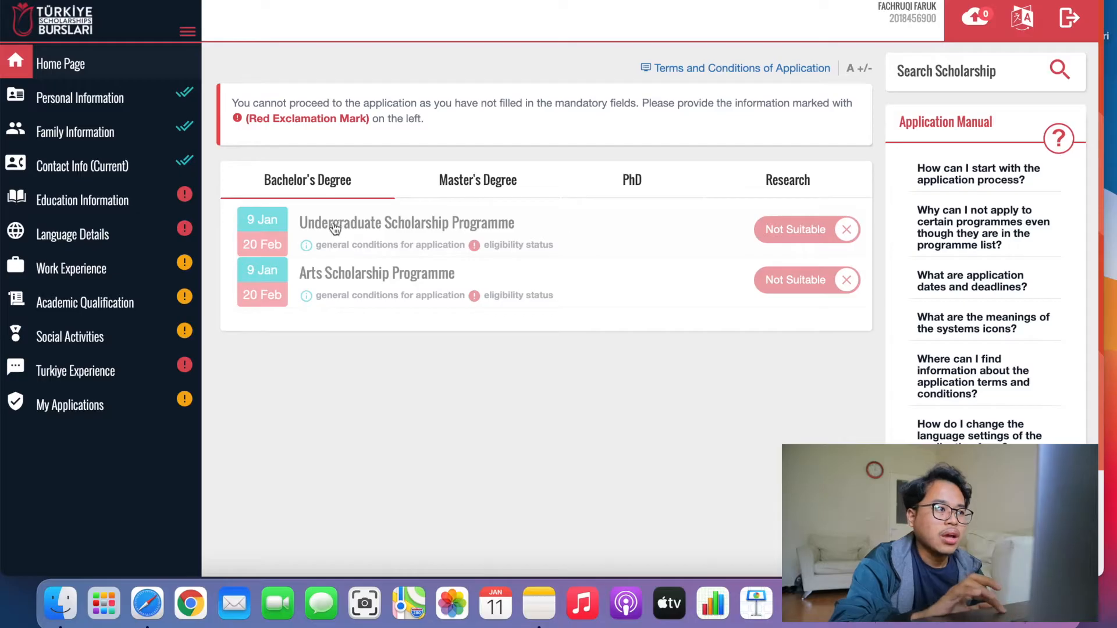
# Open Personal Information for editing and keep NIK as the ID type.
pyautogui.click(112, 107)
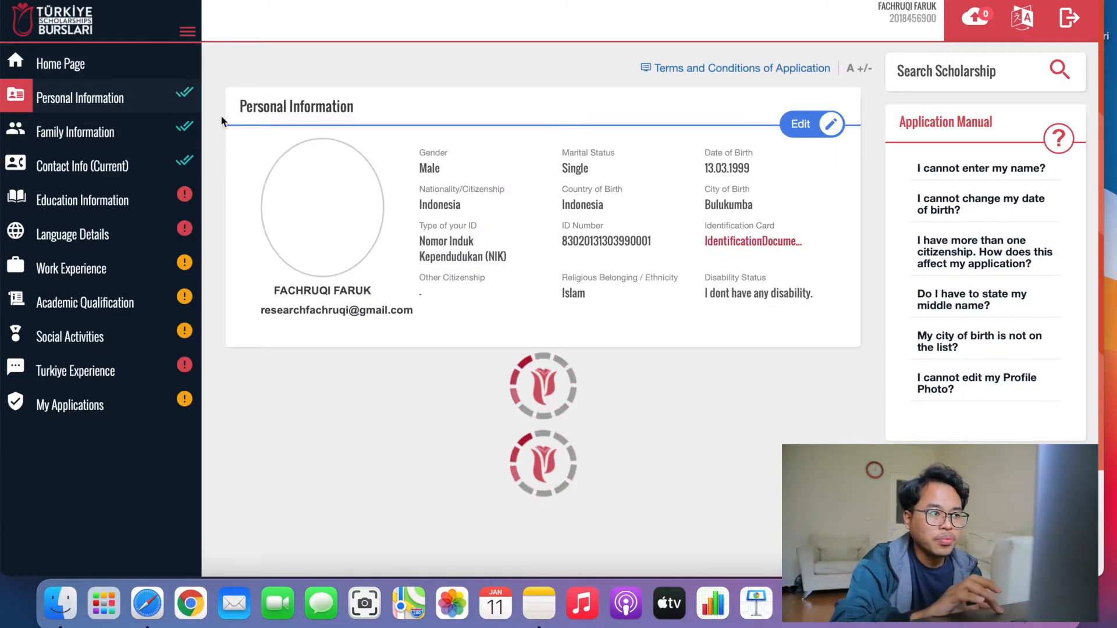
pyautogui.click(792, 125)
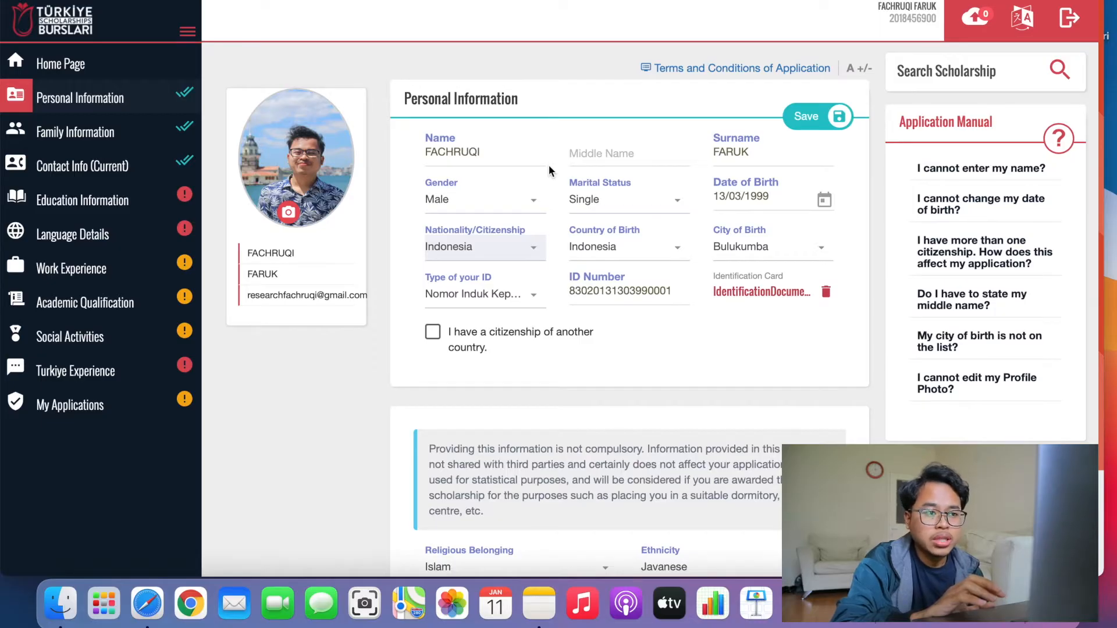
pyautogui.click(479, 294)
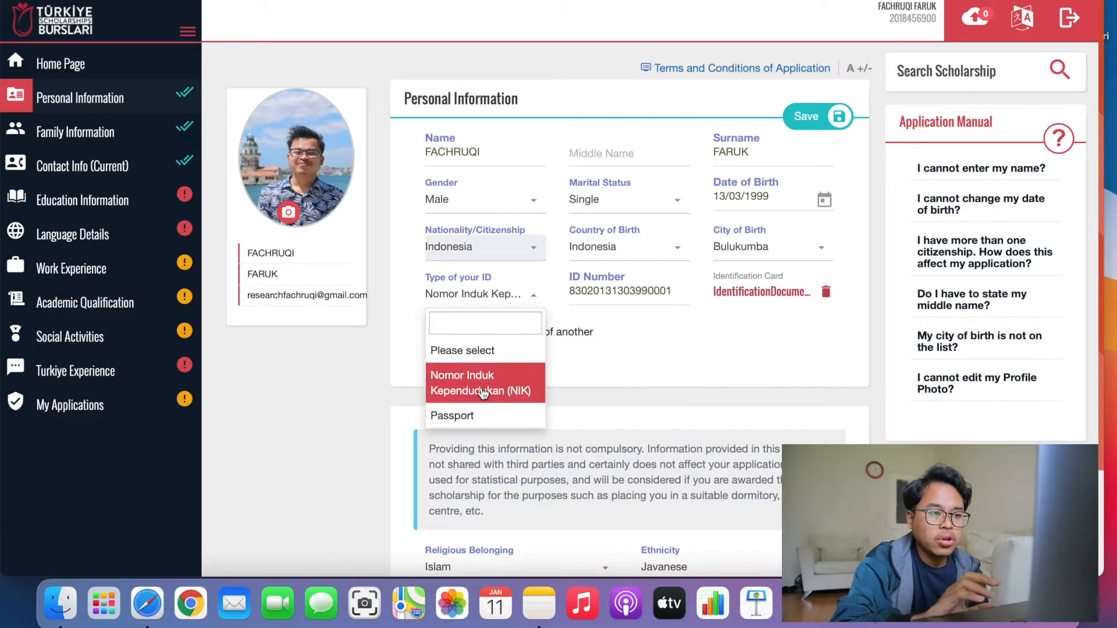
pyautogui.click(483, 394)
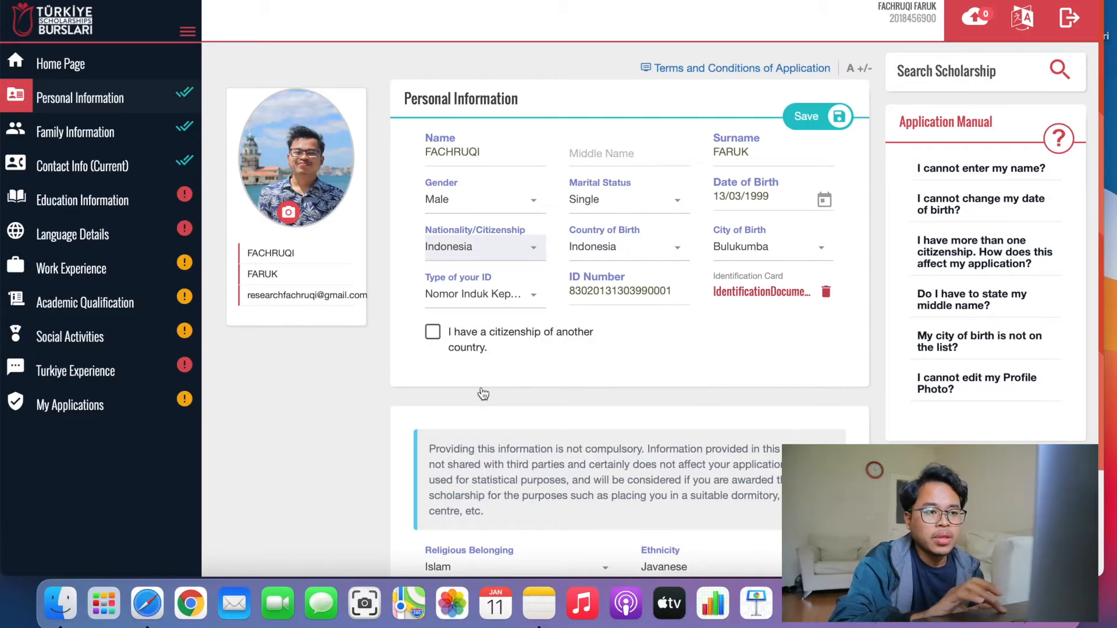
pyautogui.click(619, 294)
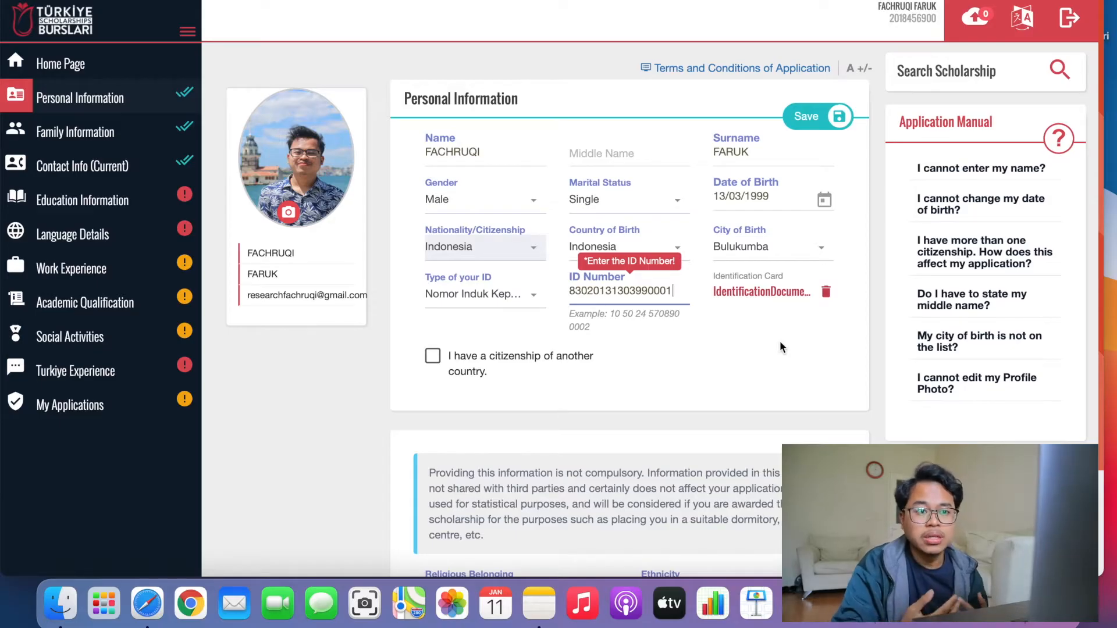
pyautogui.click(528, 383)
# Remove the other-citizenship declaration, keep no disability, and save the personal information.
pyautogui.click(467, 370)
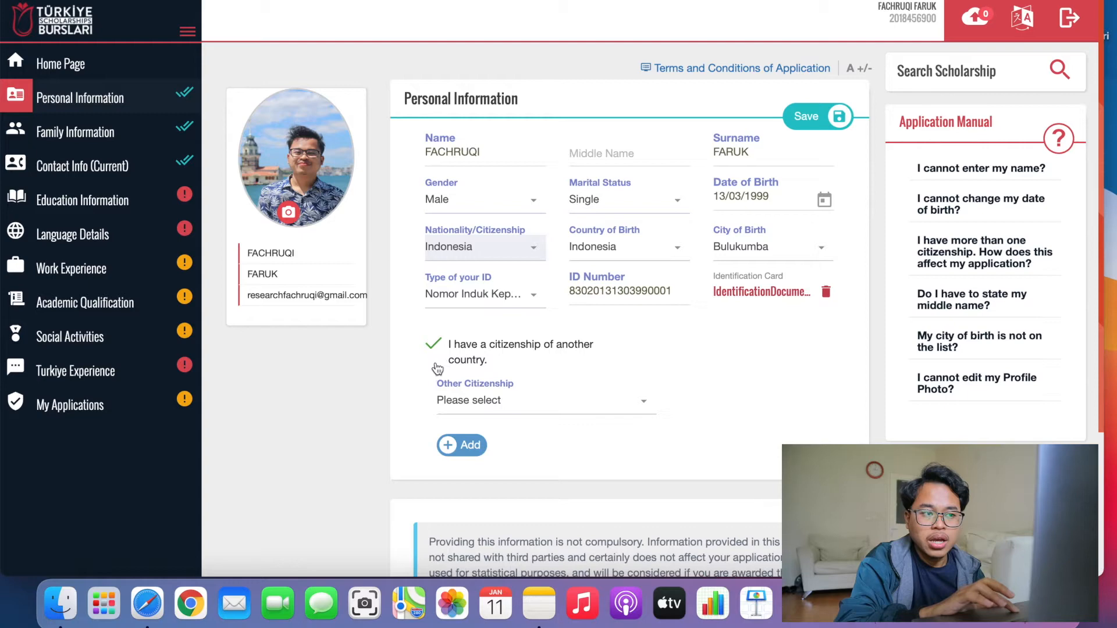
pyautogui.click(469, 402)
pyautogui.click(469, 402)
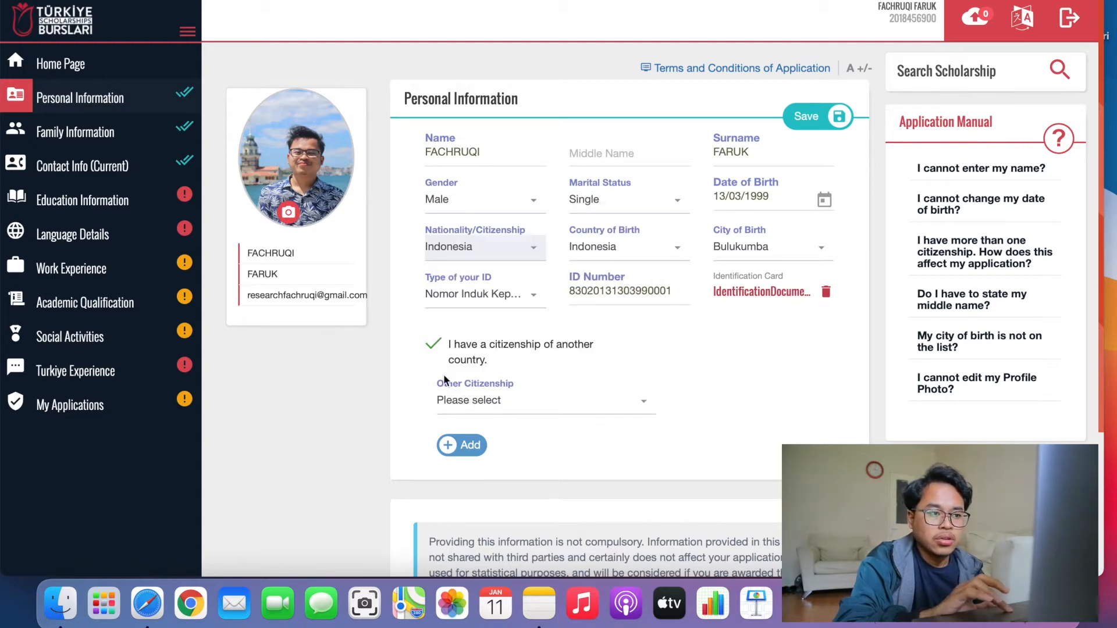
pyautogui.click(434, 344)
pyautogui.scroll(-3, 522, 406)
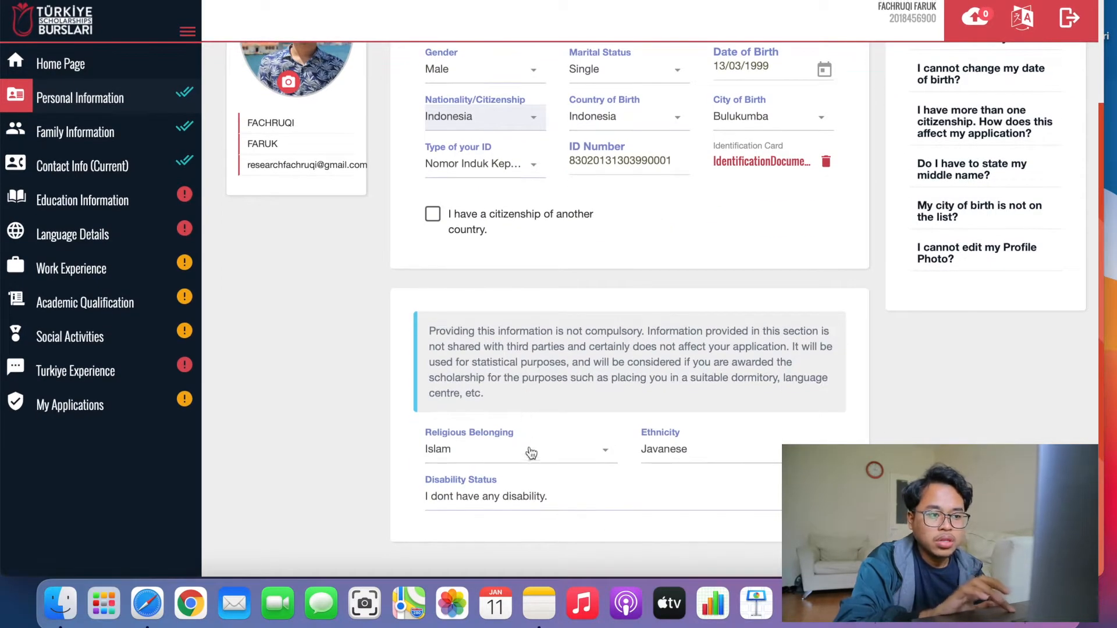
pyautogui.click(517, 508)
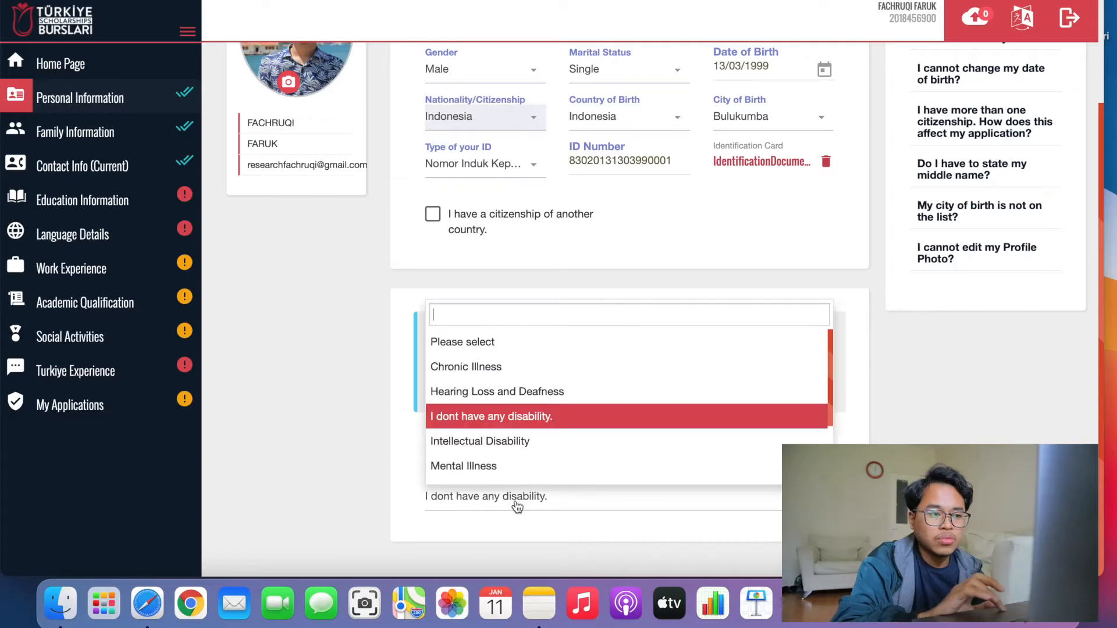
pyautogui.click(486, 420)
pyautogui.scroll(3, 640, 261)
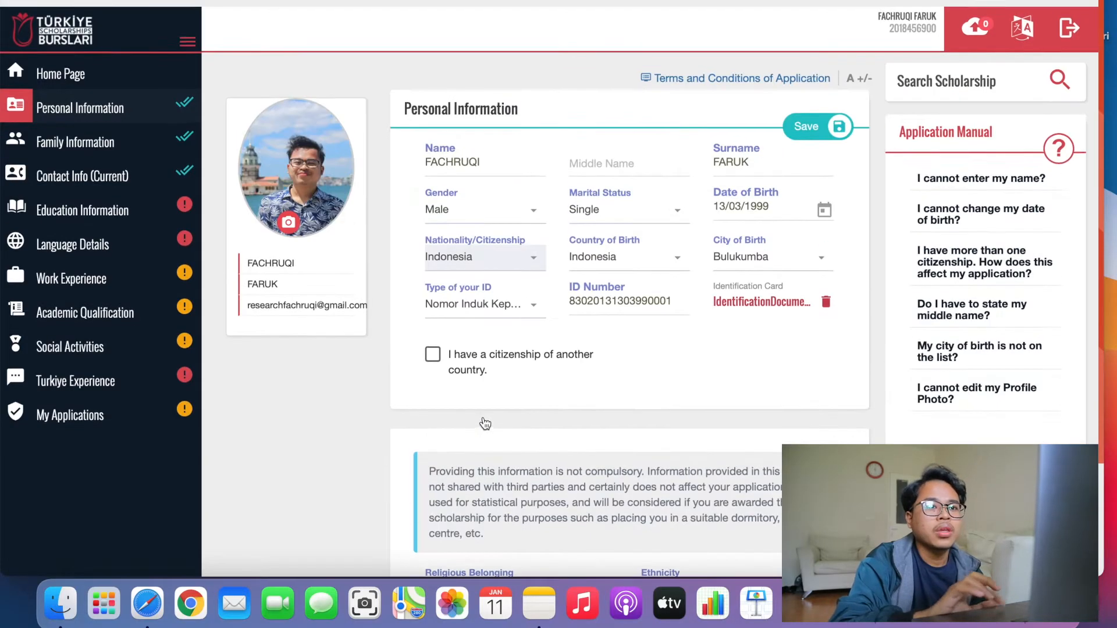
pyautogui.click(801, 117)
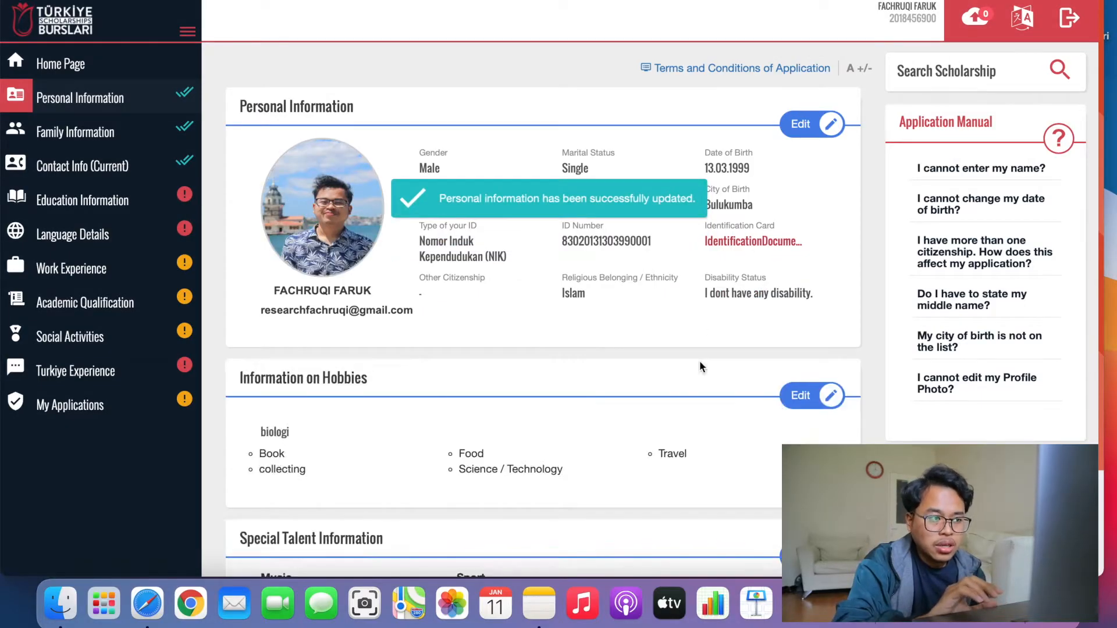
# Scroll to Information on Hobbies and switch that card to edit mode.
pyautogui.scroll(-3, 700, 364)
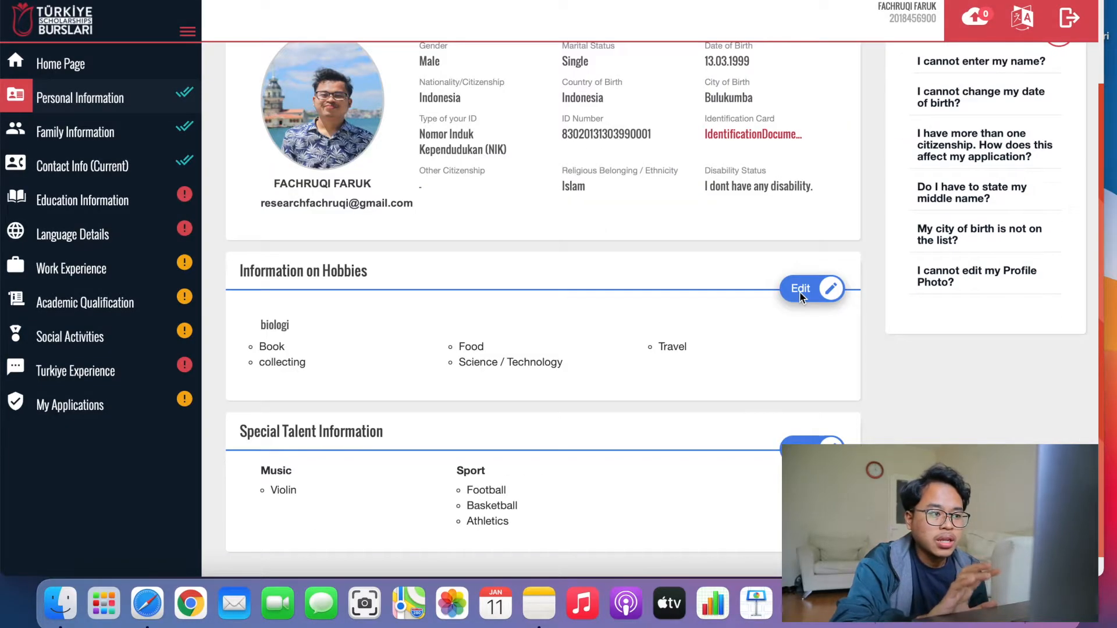
pyautogui.click(799, 289)
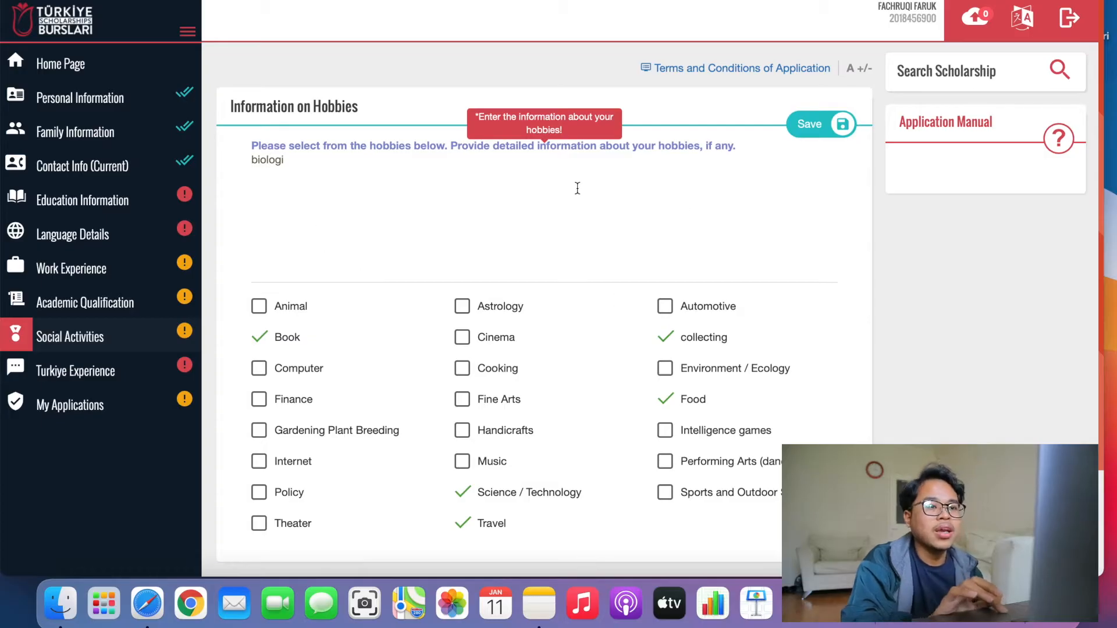
# Drop Book, Science / Technology and Travel, add Music and Computer, keep collecting and Food, and save.
pyautogui.click(260, 340)
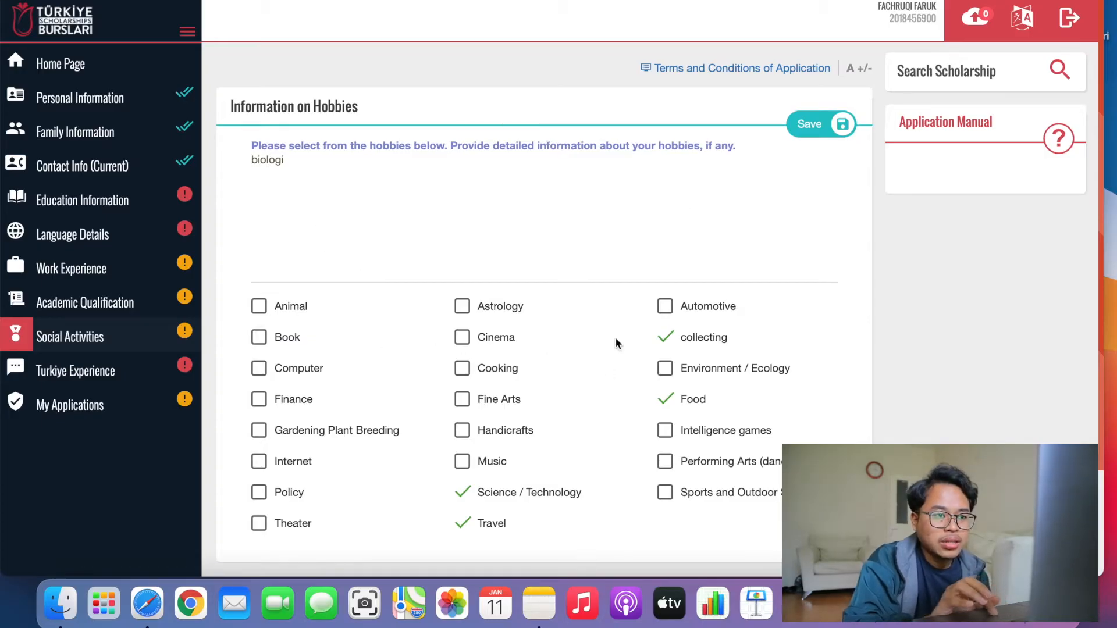
pyautogui.click(665, 337)
pyautogui.click(666, 400)
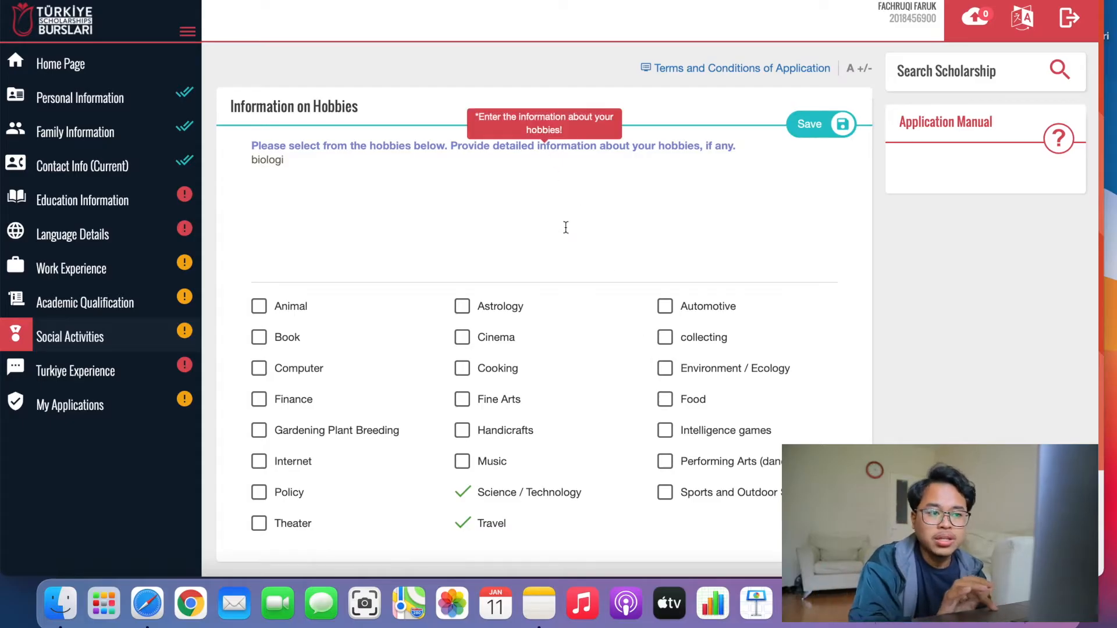
pyautogui.click(458, 494)
pyautogui.click(463, 524)
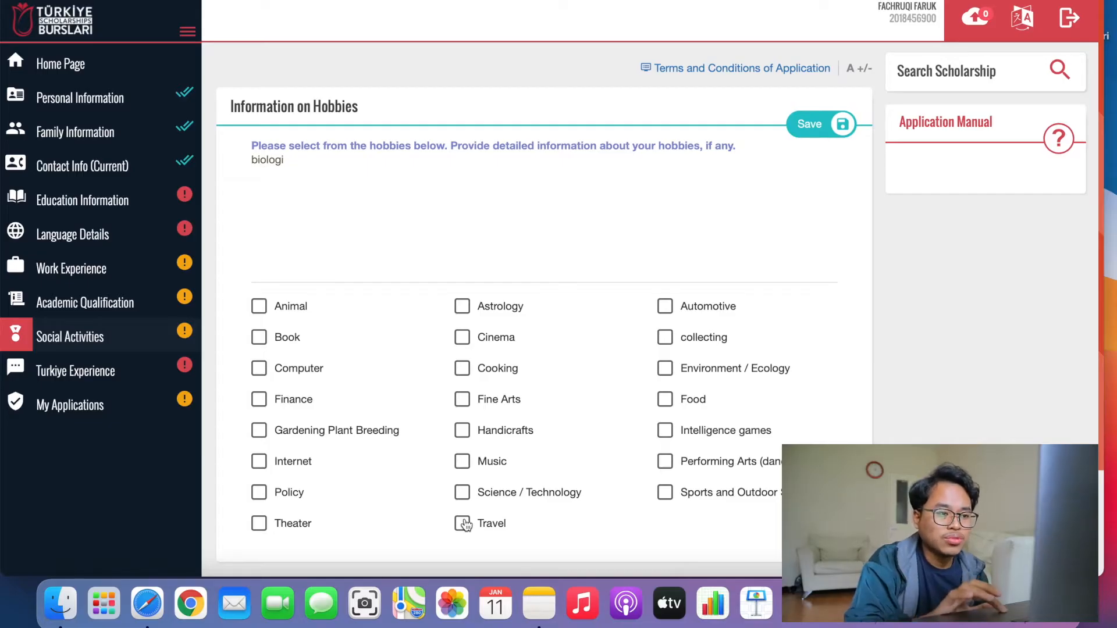
pyautogui.click(464, 463)
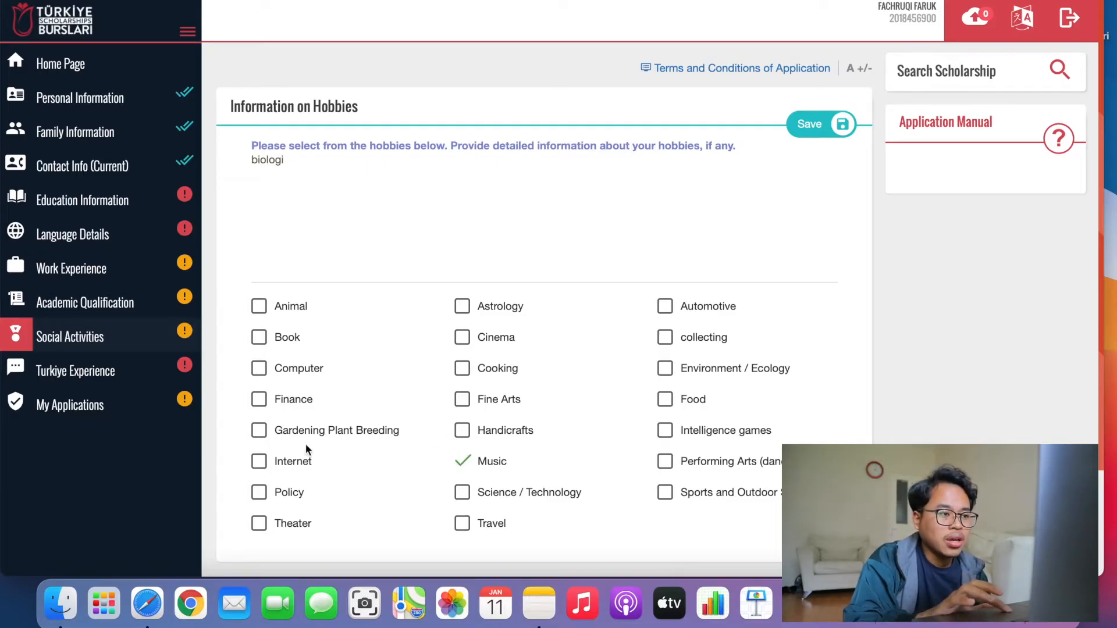
pyautogui.click(274, 369)
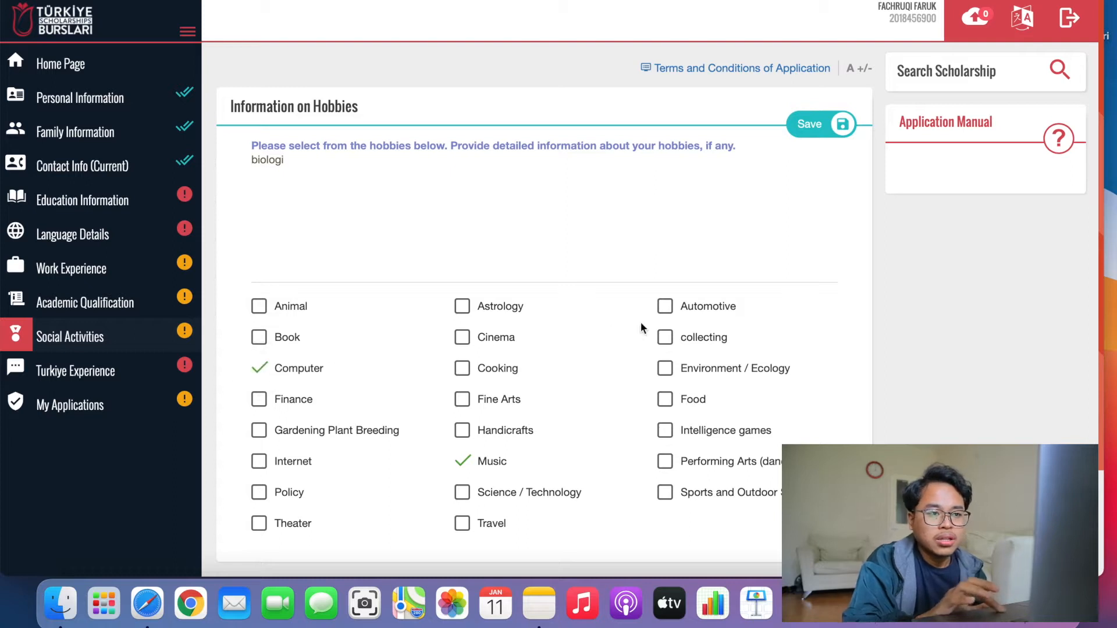
pyautogui.click(666, 339)
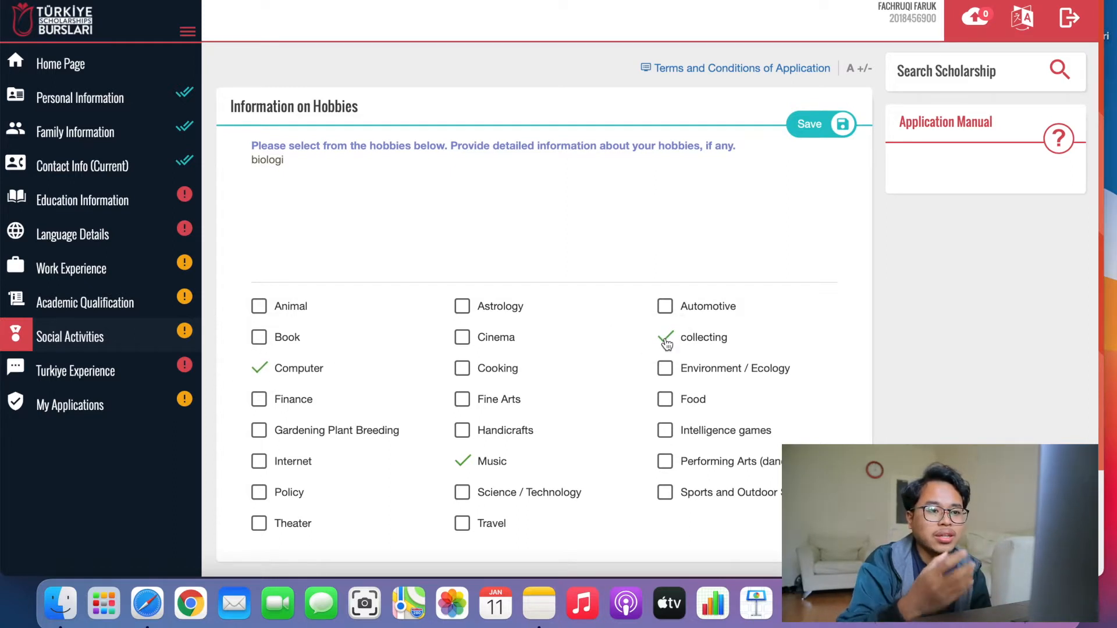
pyautogui.click(666, 400)
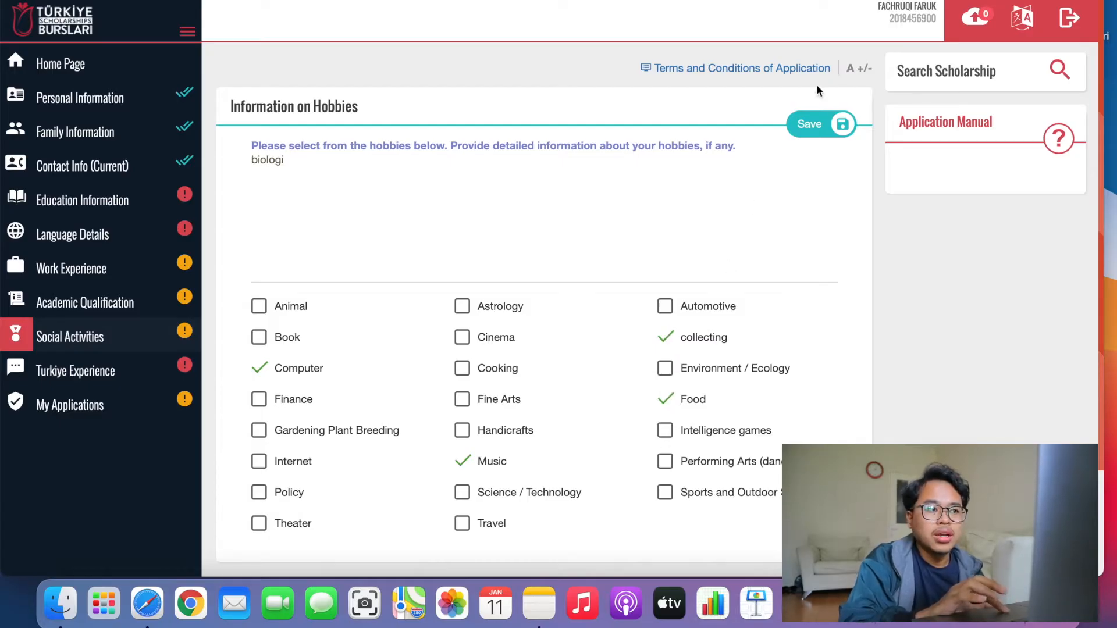
pyautogui.click(809, 127)
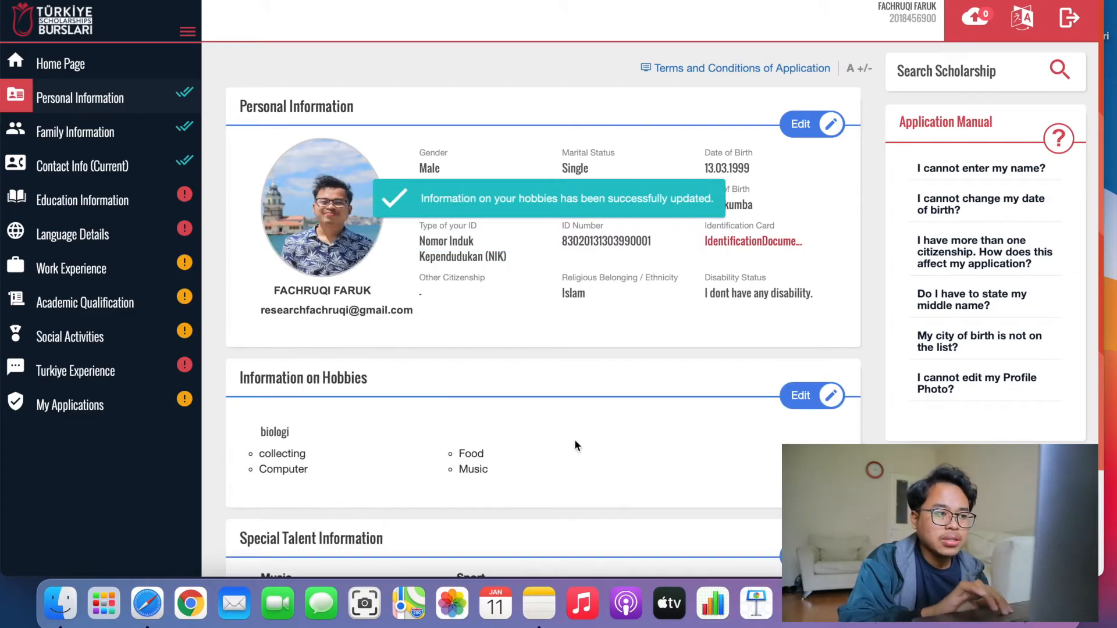
# Replace Violin, Football, Basketball, Athletics with Guitar, Football and Athletics as talents and save.
pyautogui.scroll(-5, 575, 439)
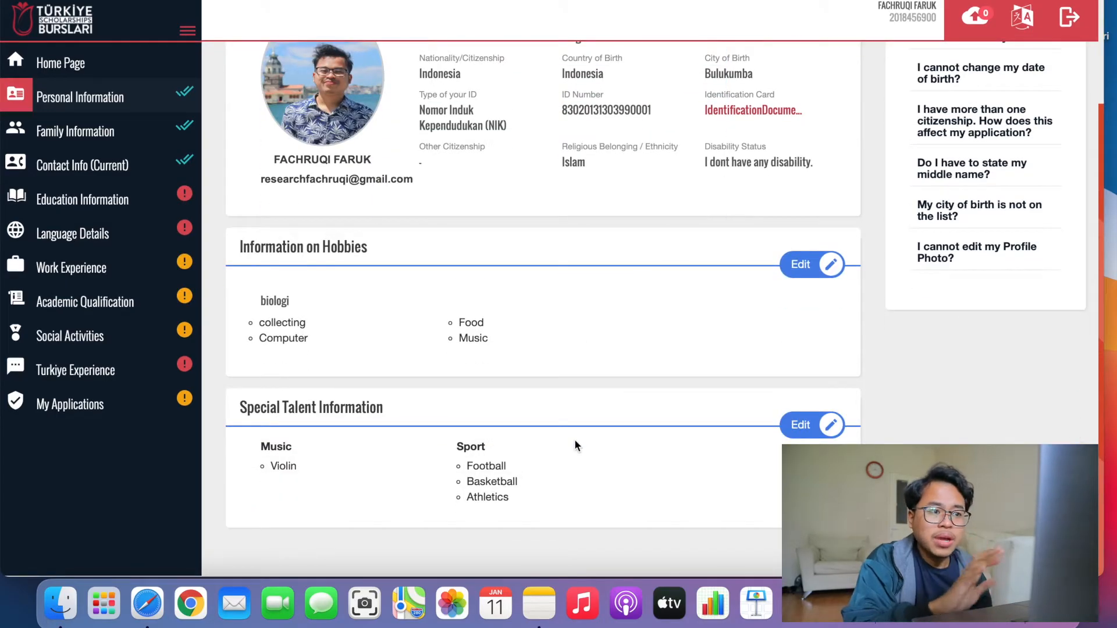
pyautogui.click(803, 426)
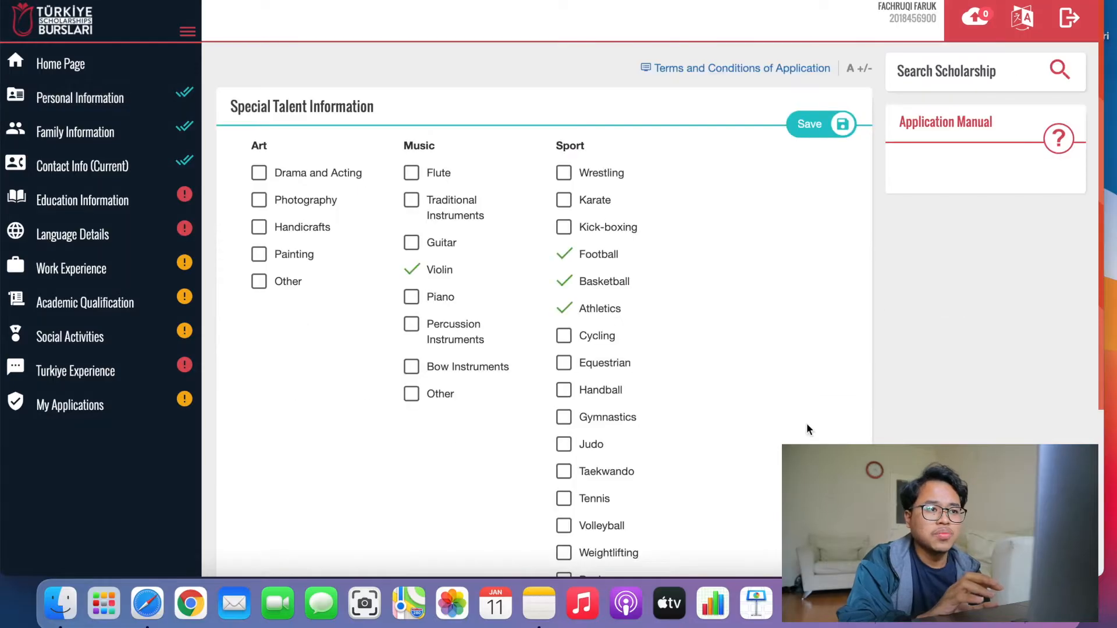
pyautogui.click(411, 270)
pyautogui.click(565, 255)
pyautogui.click(566, 284)
pyautogui.click(569, 316)
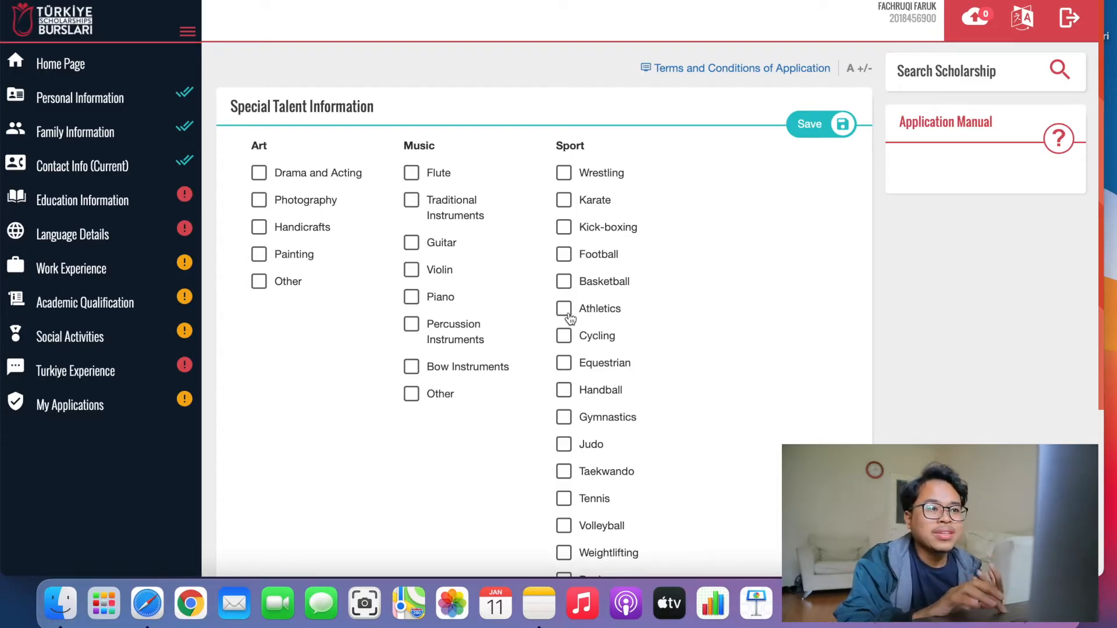
pyautogui.click(413, 243)
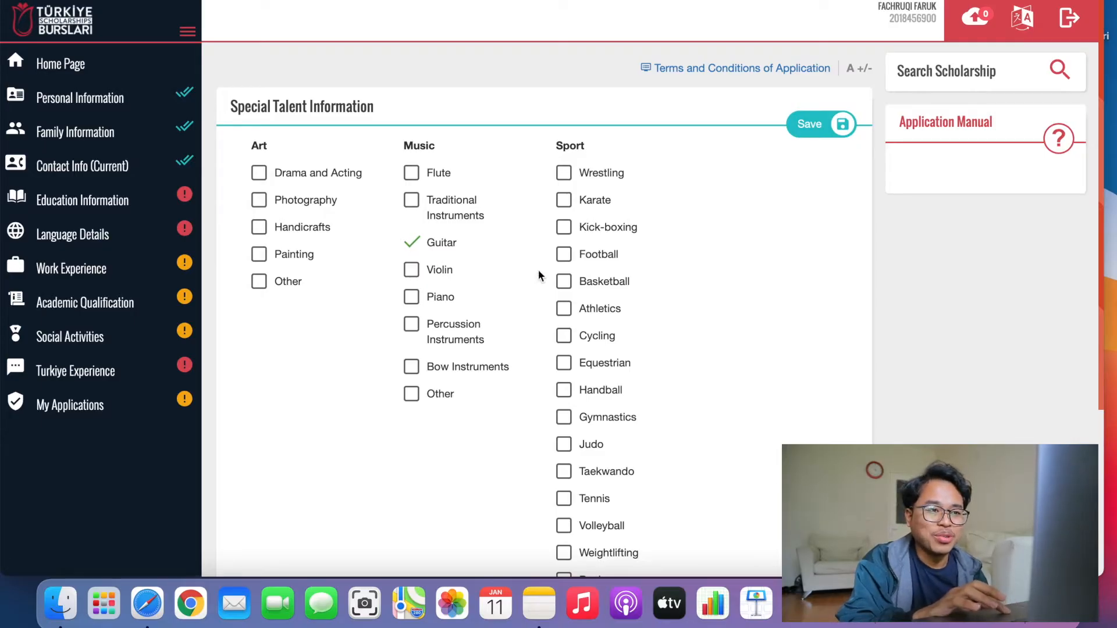
pyautogui.click(567, 255)
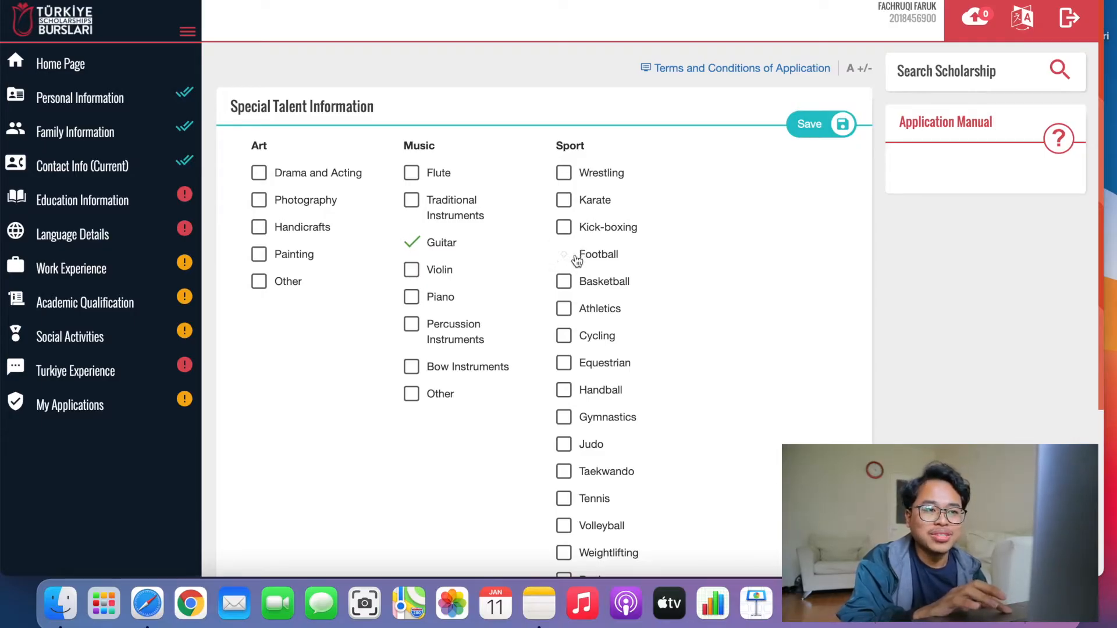
pyautogui.click(573, 302)
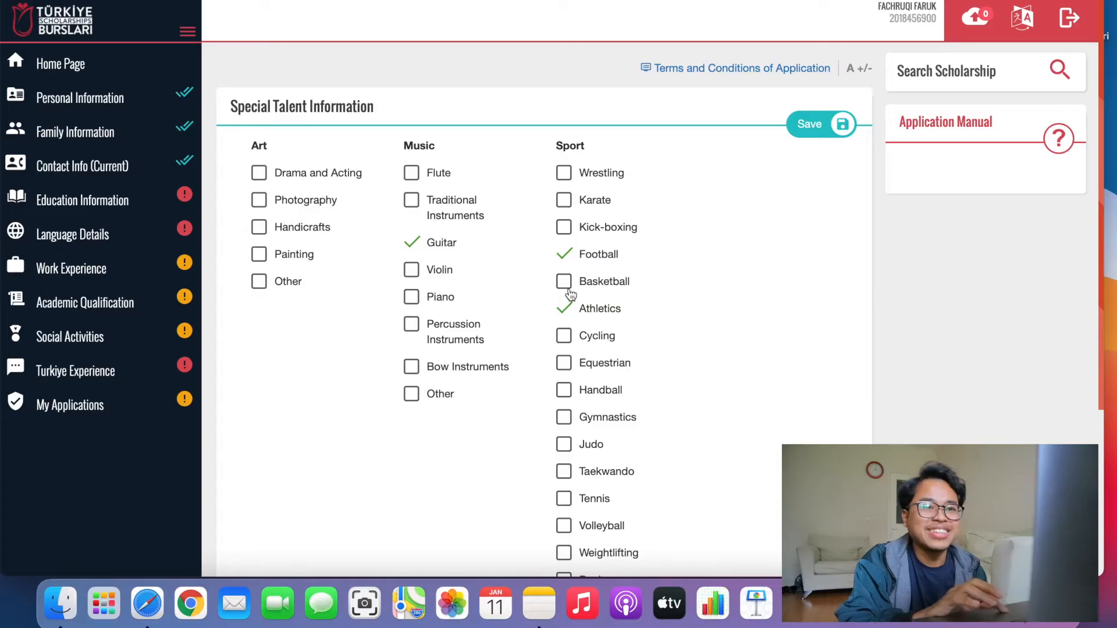
pyautogui.click(805, 126)
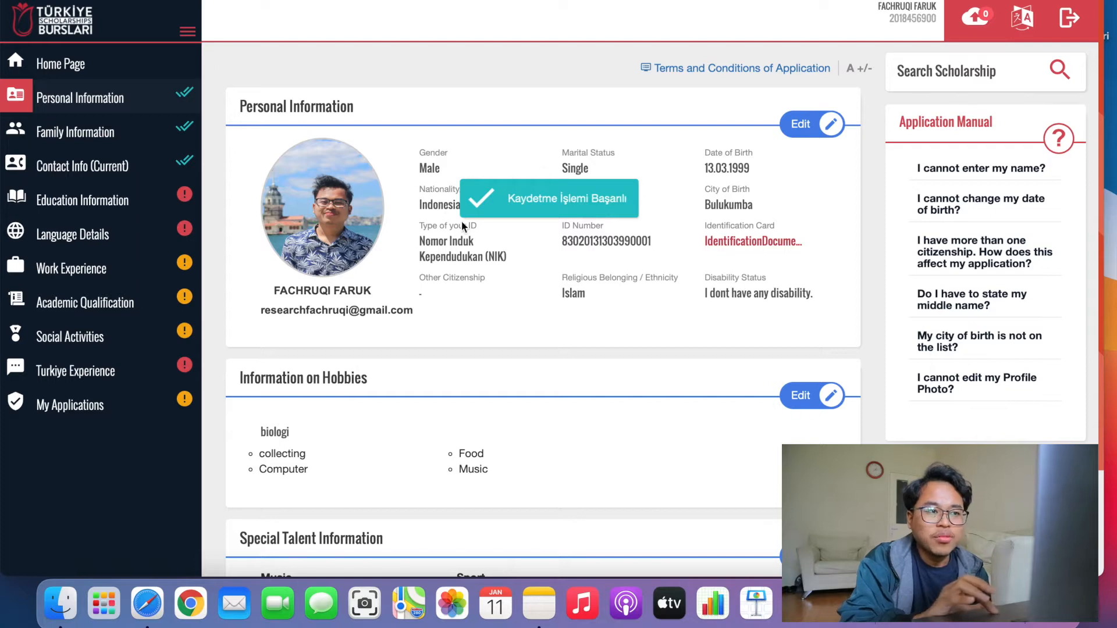
# Open Family Information for editing and replace the father's employer PLN with the new company name.
pyautogui.click(124, 131)
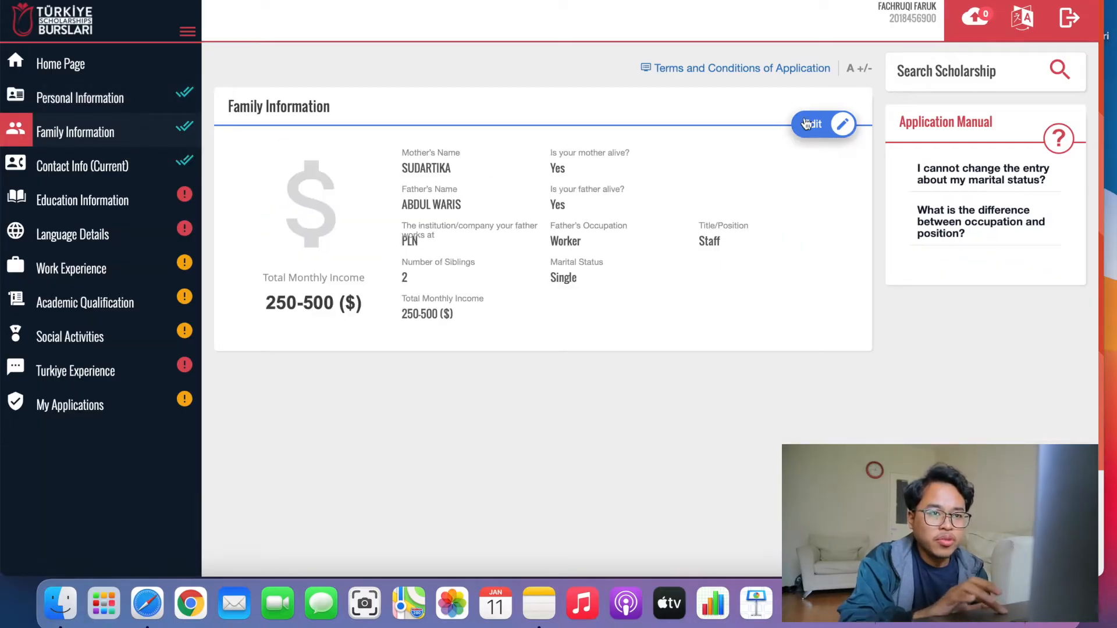
pyautogui.click(828, 121)
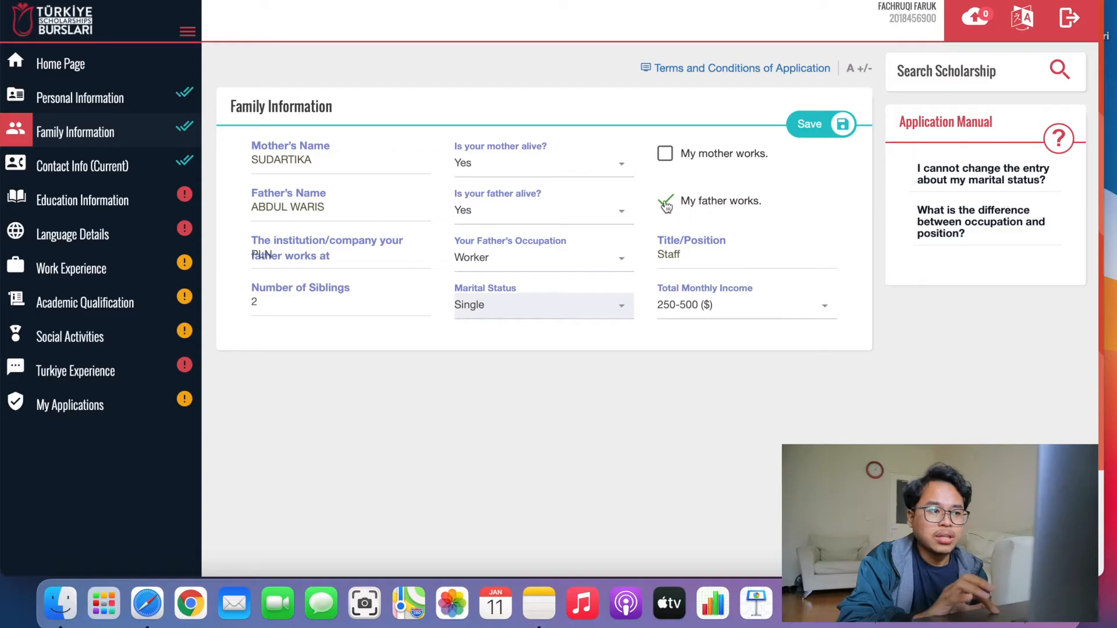
pyautogui.click(319, 258)
pyautogui.press('BackSpace')
pyautogui.press('BackSpace')
pyautogui.press('BackSpace')
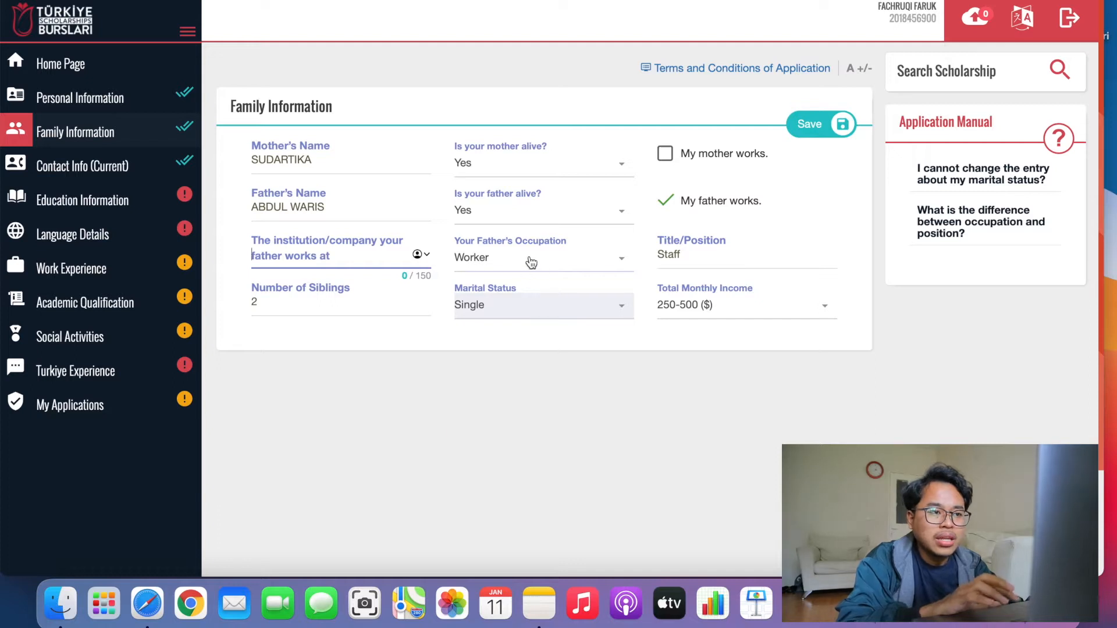
pyautogui.click(530, 261)
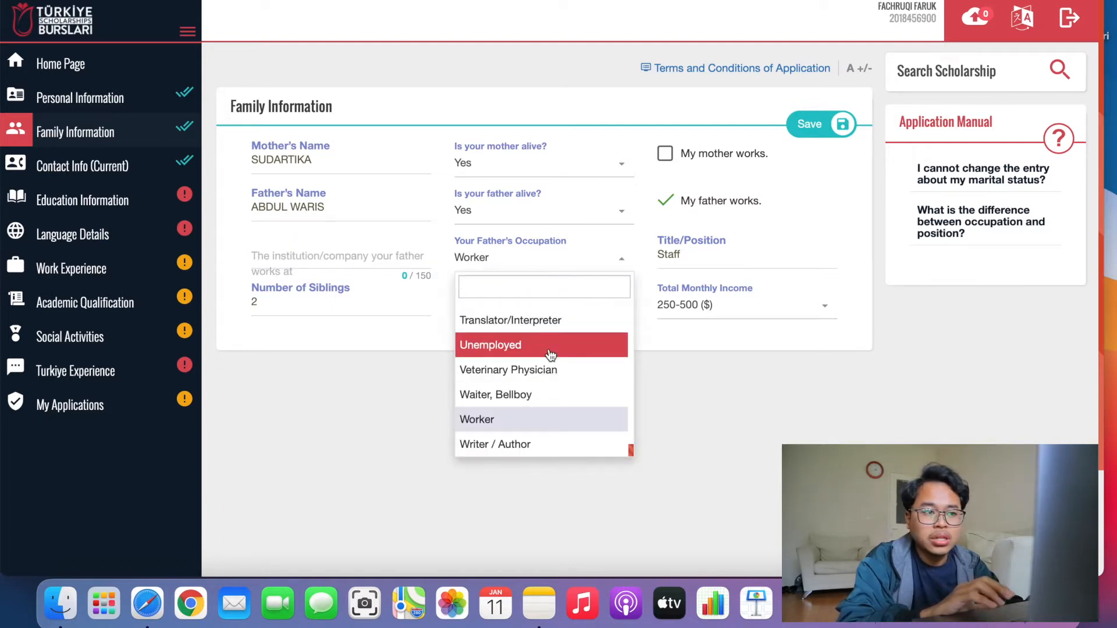
pyautogui.scroll(-3, 549, 355)
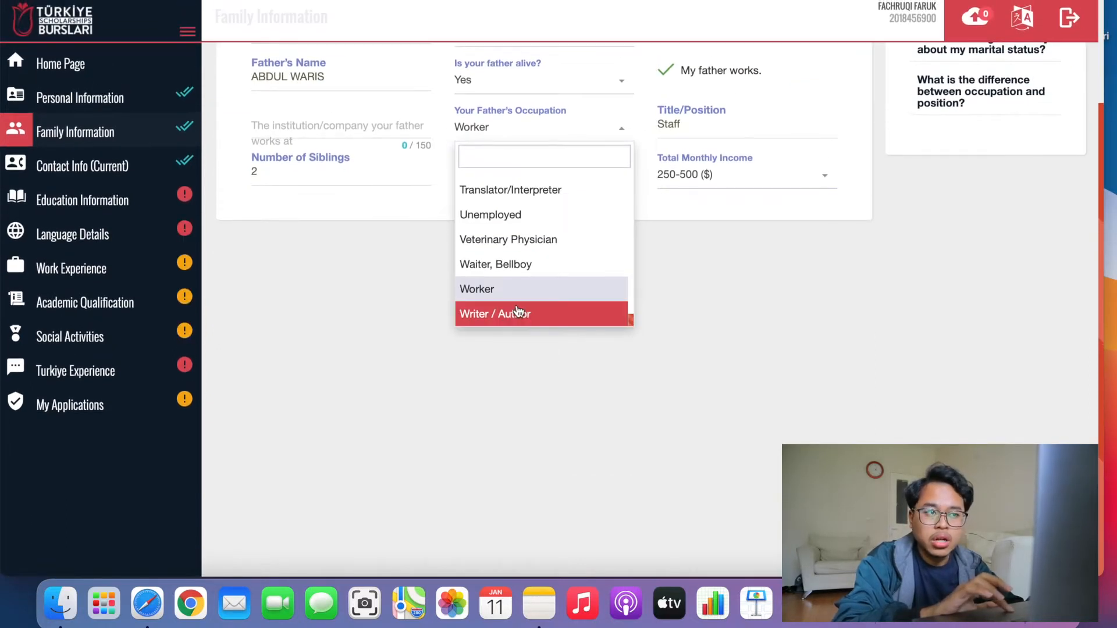
pyautogui.click(516, 293)
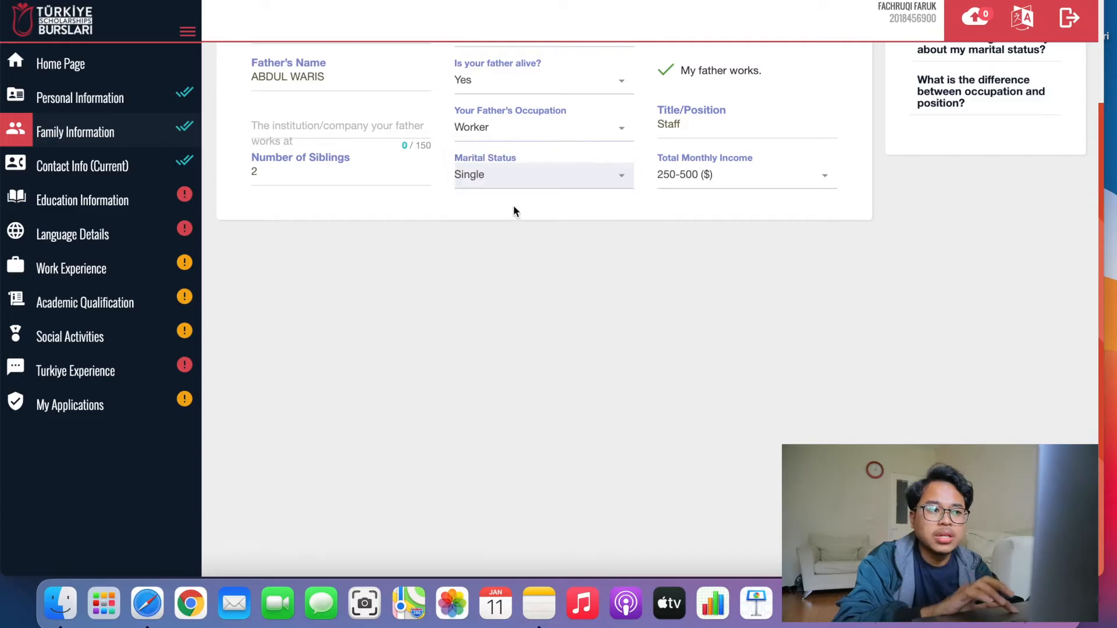
pyautogui.click(339, 118)
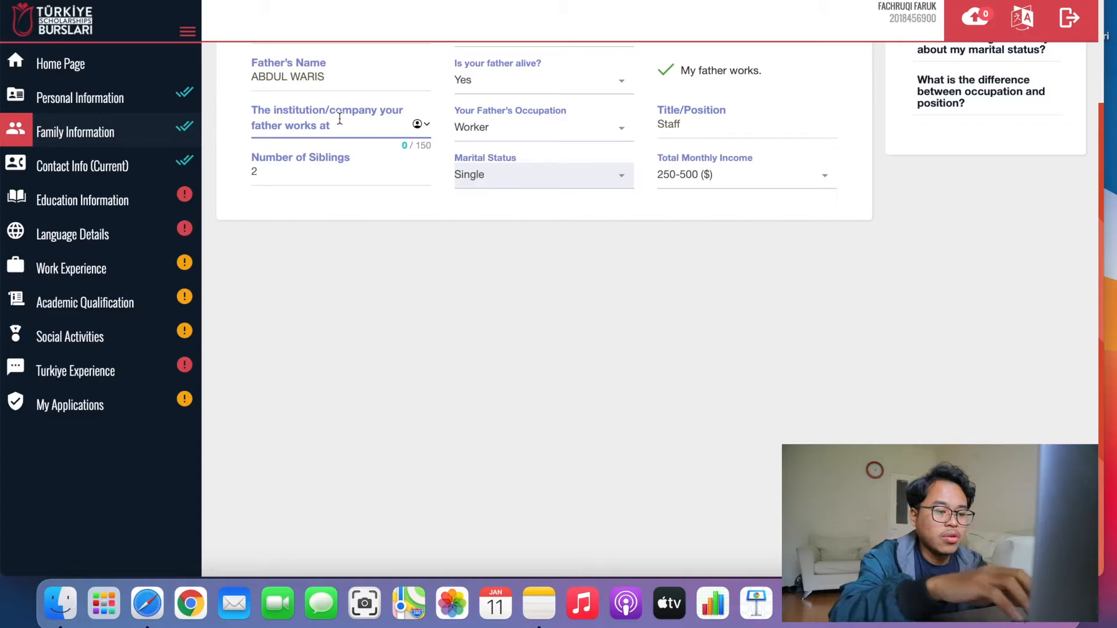
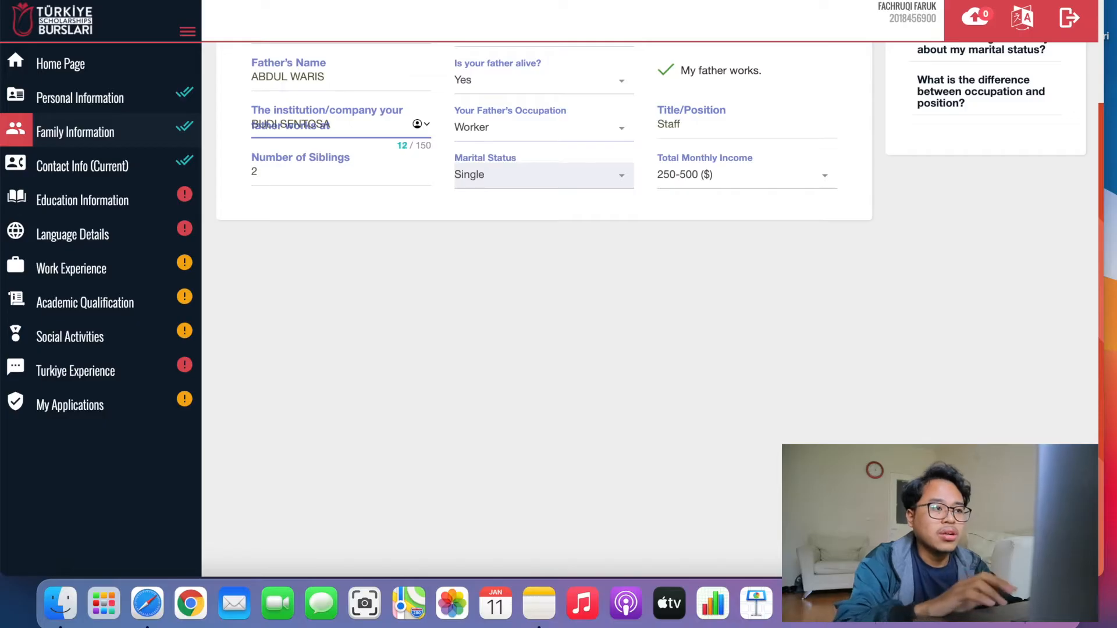
# Keep Worker as father's occupation and 250-500 ($) monthly income, then save the family information.
pyautogui.click(505, 132)
pyautogui.click(487, 293)
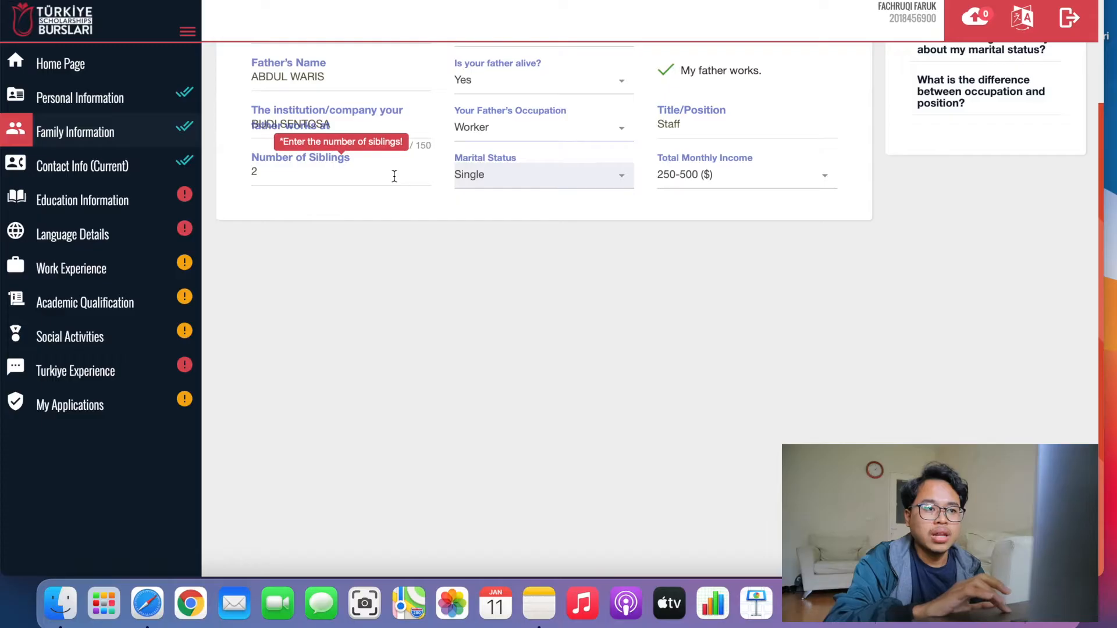
pyautogui.click(746, 186)
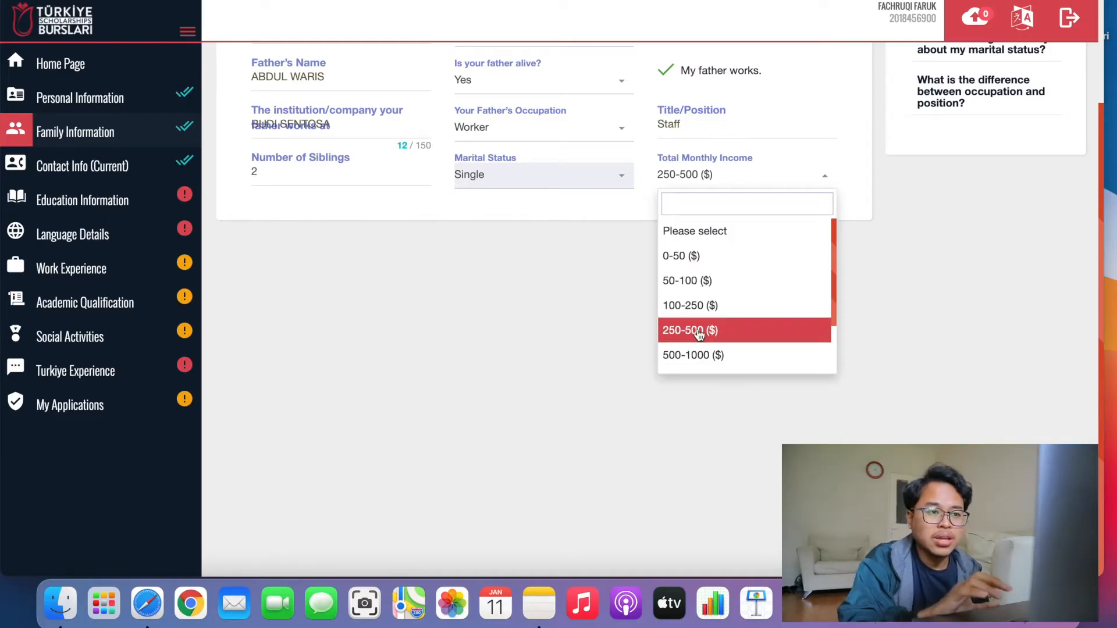
pyautogui.click(695, 340)
pyautogui.scroll(3, 686, 196)
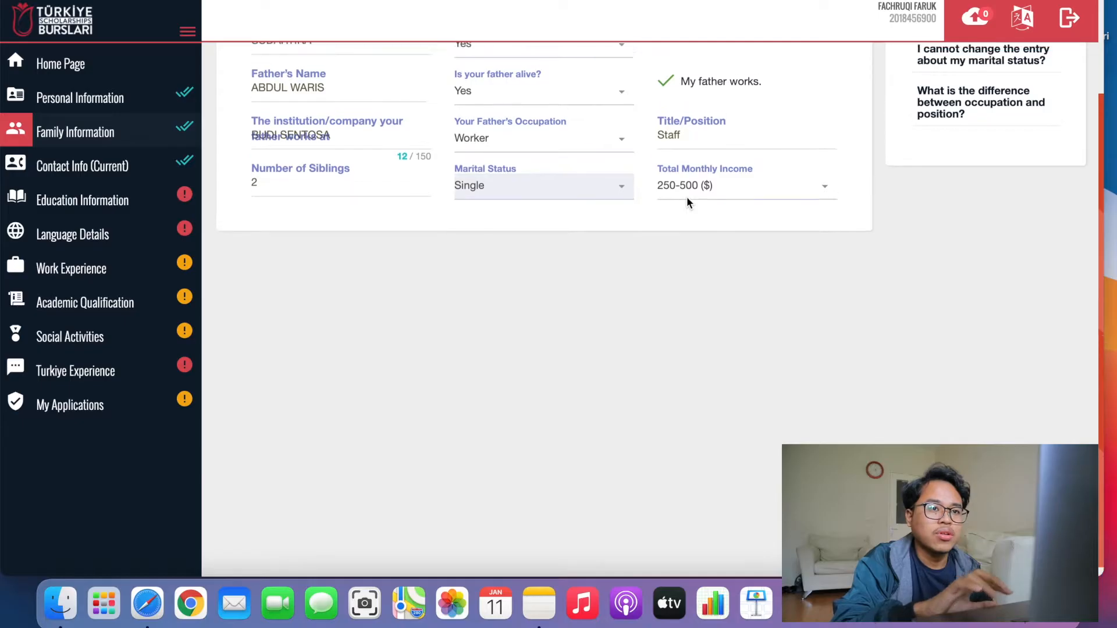
pyautogui.click(806, 138)
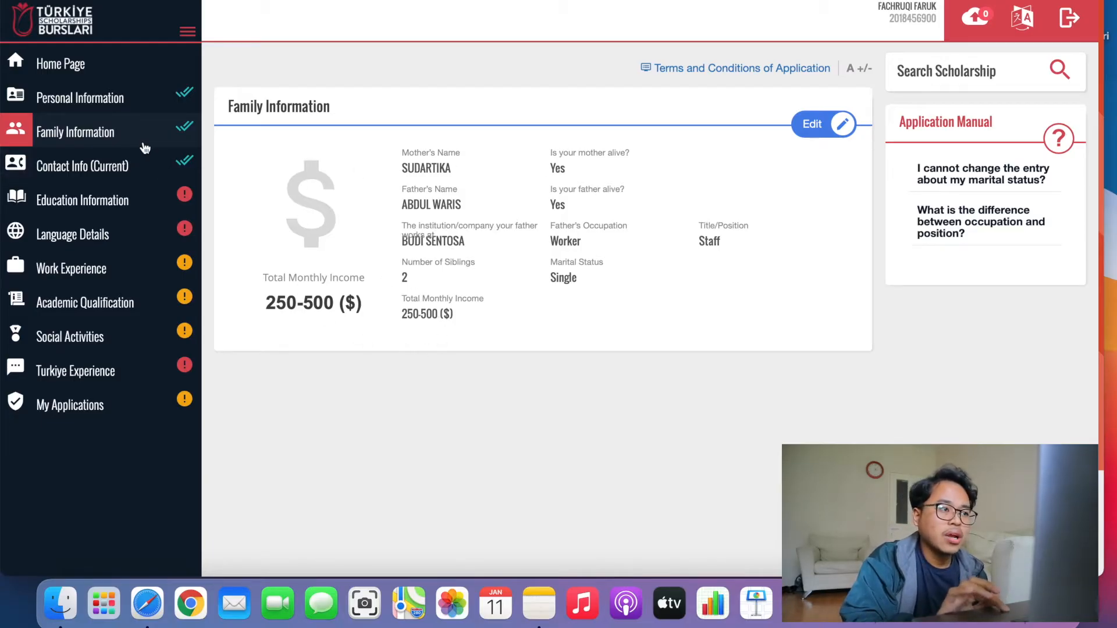
# Go to Contact Info (Current) from the sidebar and put its card into edit mode.
pyautogui.click(105, 168)
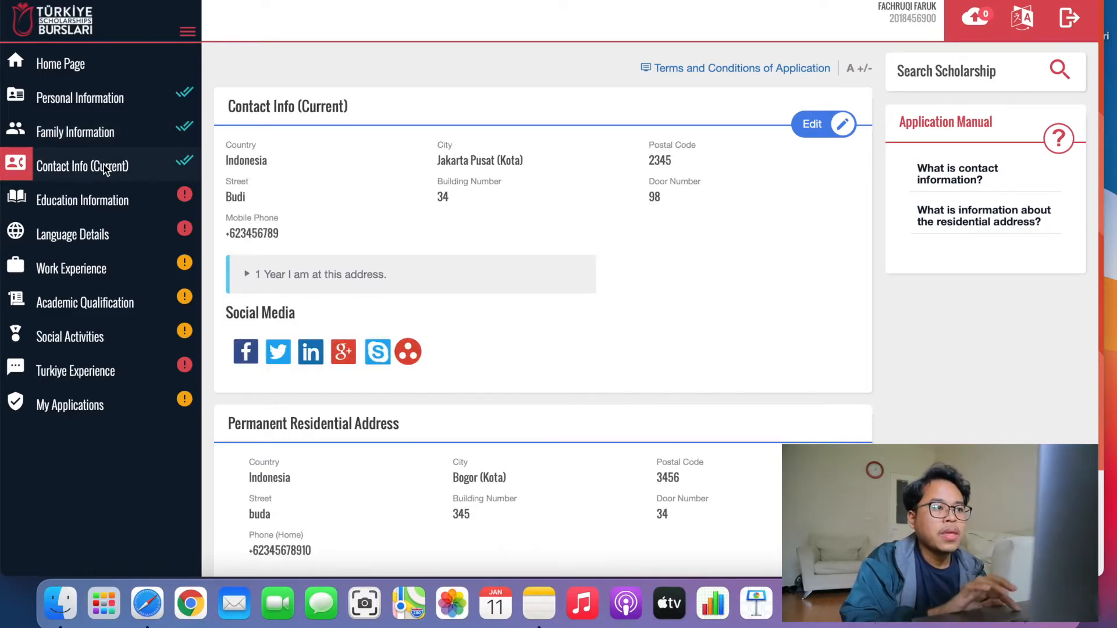
pyautogui.click(806, 129)
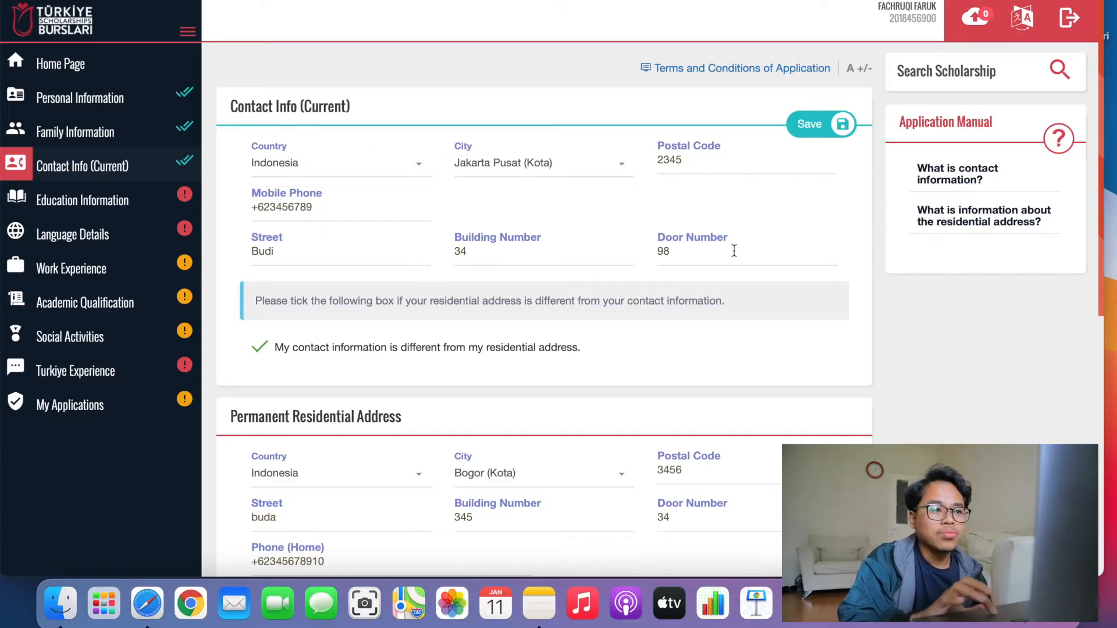
pyautogui.click(258, 348)
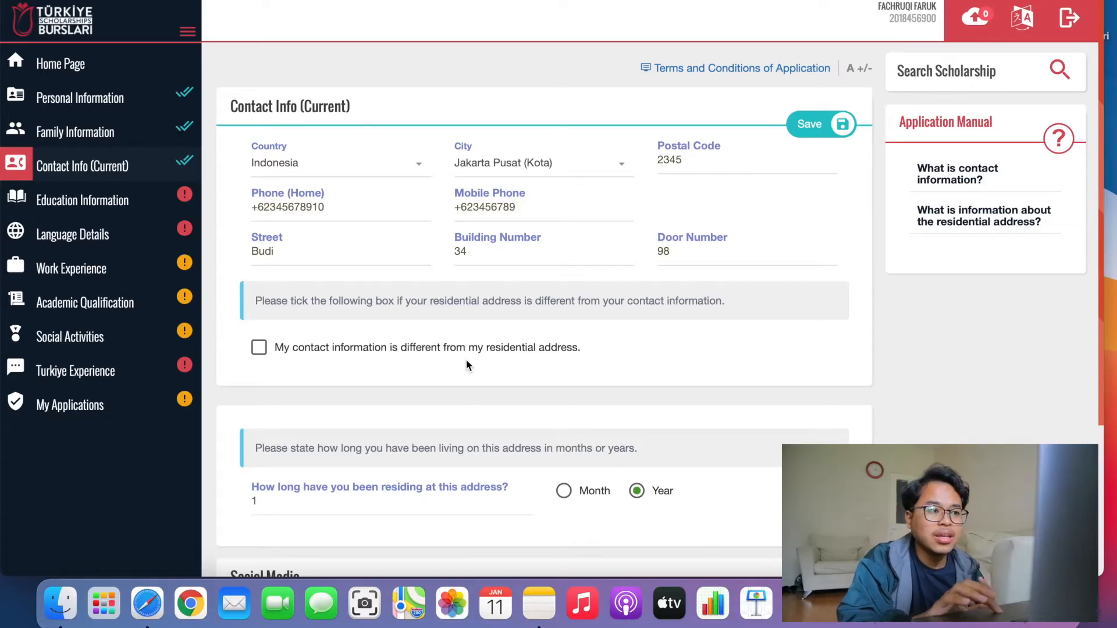
pyautogui.click(259, 347)
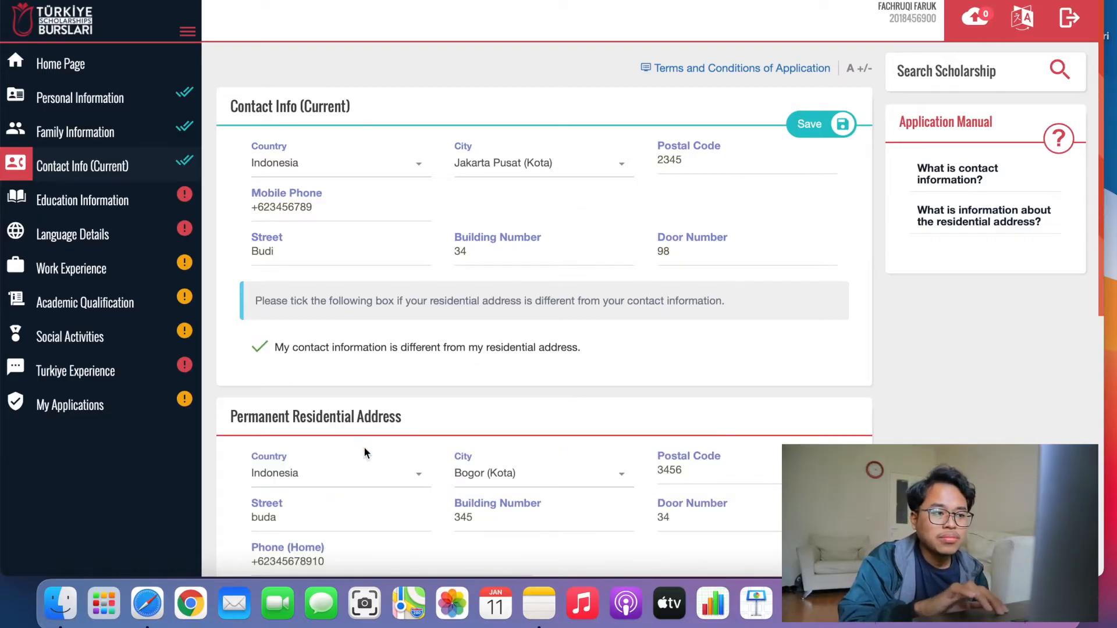
pyautogui.scroll(-3, 364, 453)
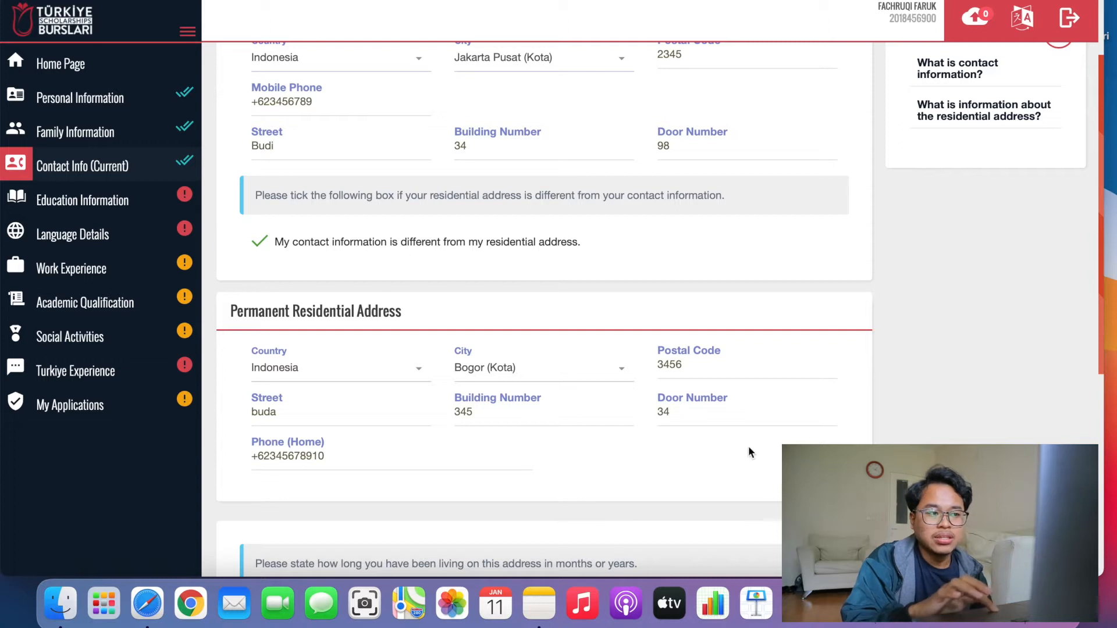
pyautogui.scroll(-3, 201, 415)
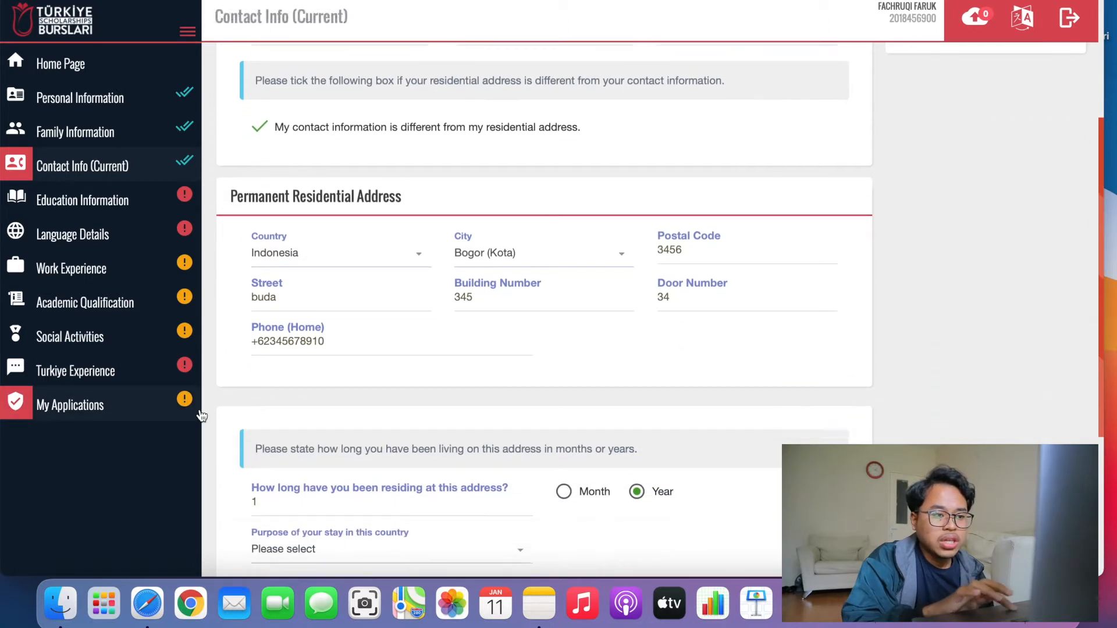
pyautogui.scroll(-1, 201, 414)
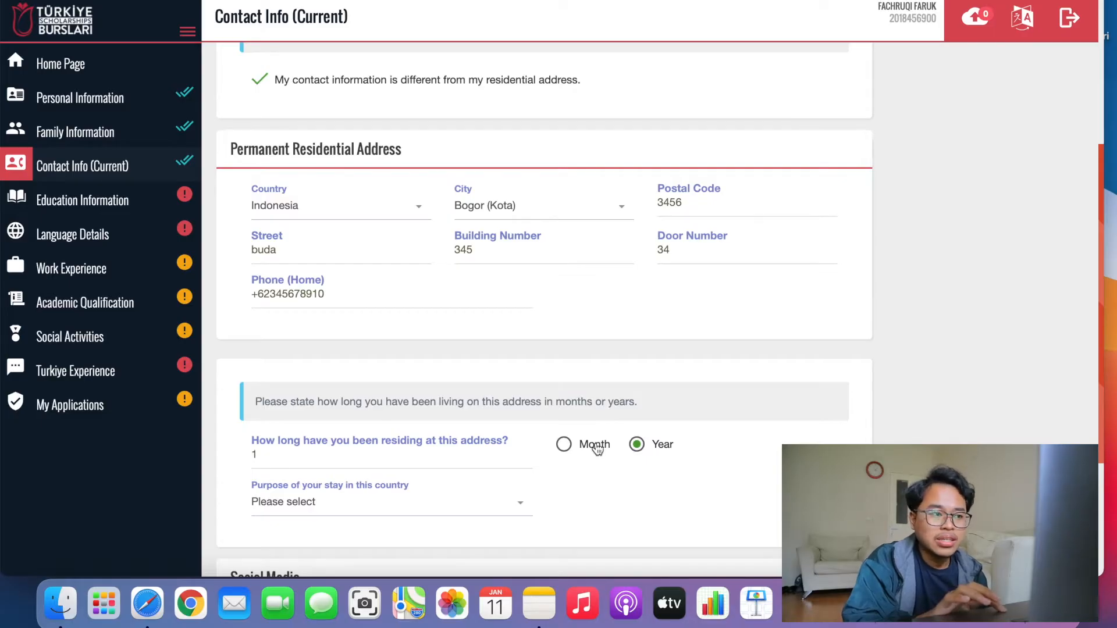
pyautogui.click(477, 458)
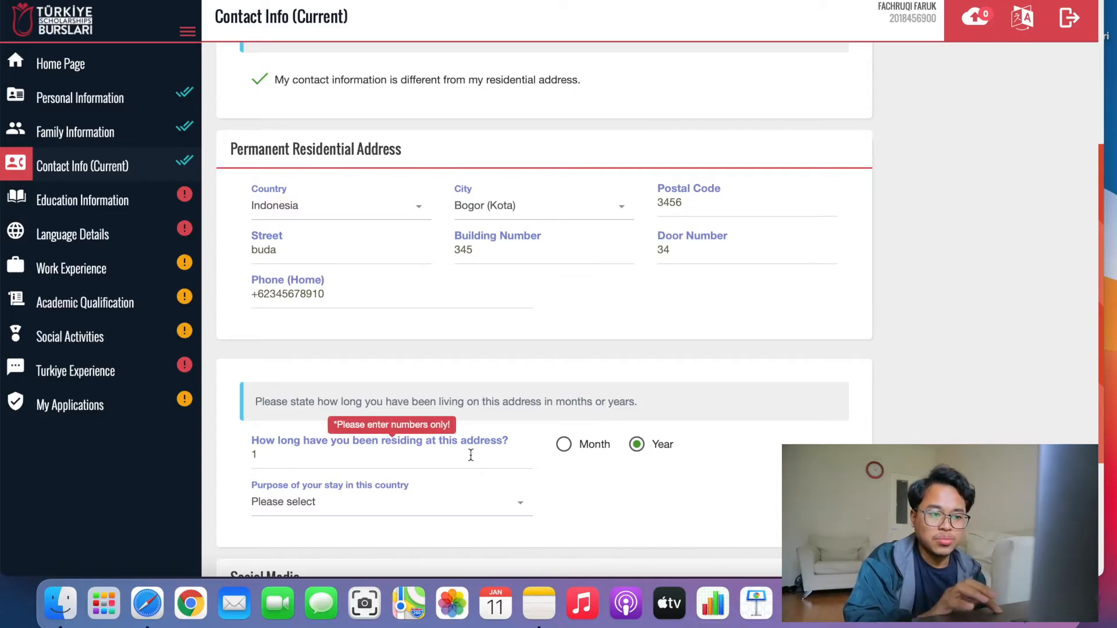
pyautogui.click(361, 456)
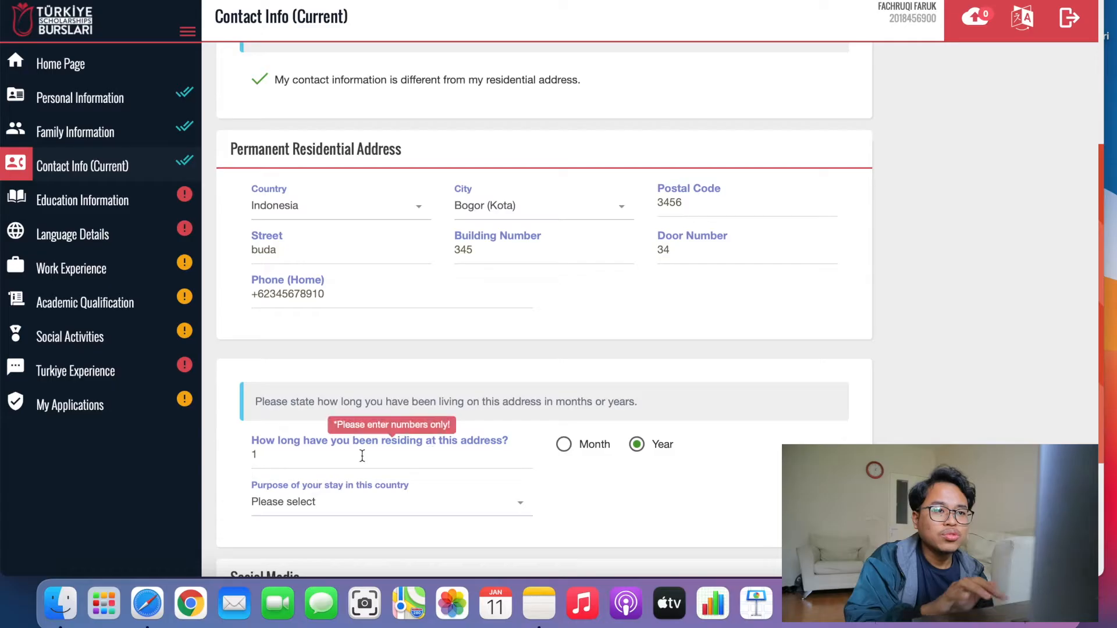
pyautogui.scroll(3, 542, 308)
pyautogui.scroll(-5, 654, 254)
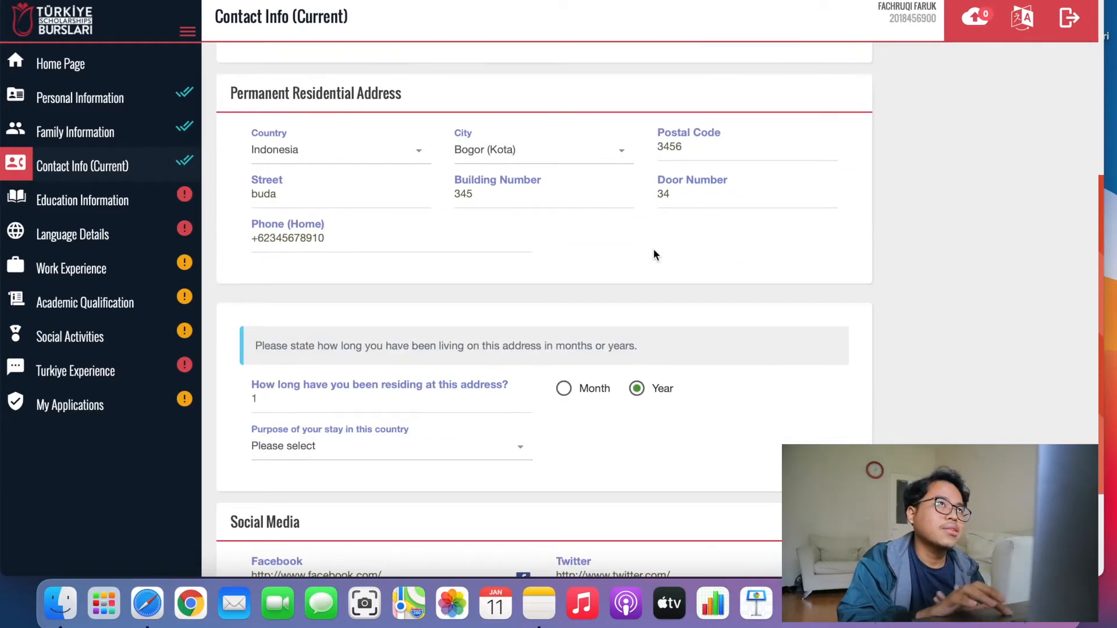
# Change the residing duration from 1 to 4 years and set purpose of stay to Occupation.
pyautogui.click(329, 401)
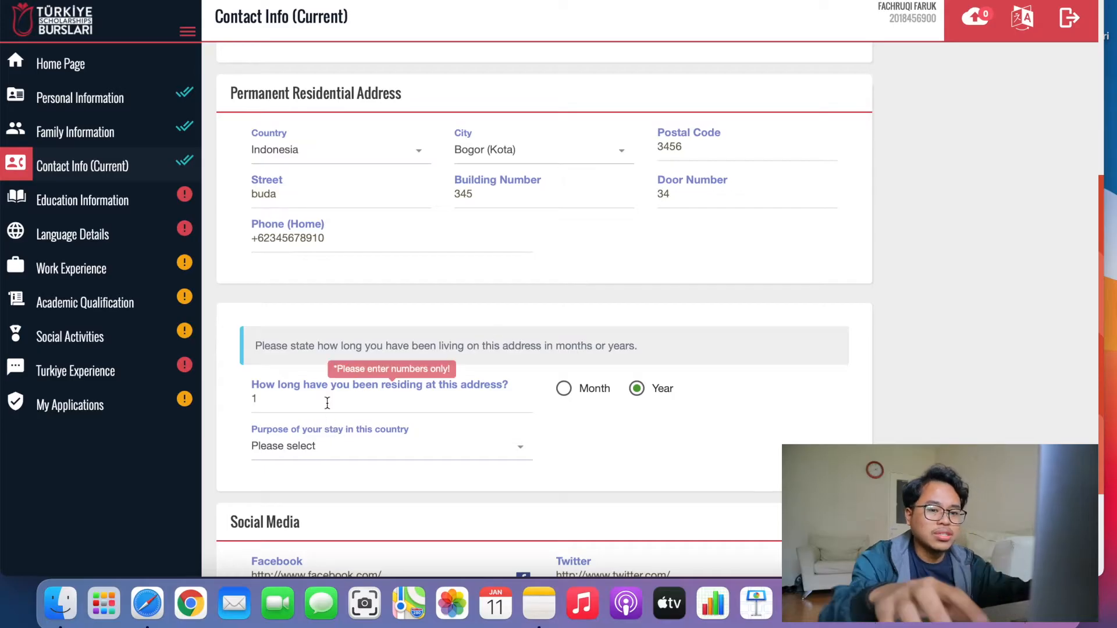
pyautogui.press('BackSpace')
pyautogui.write('4')
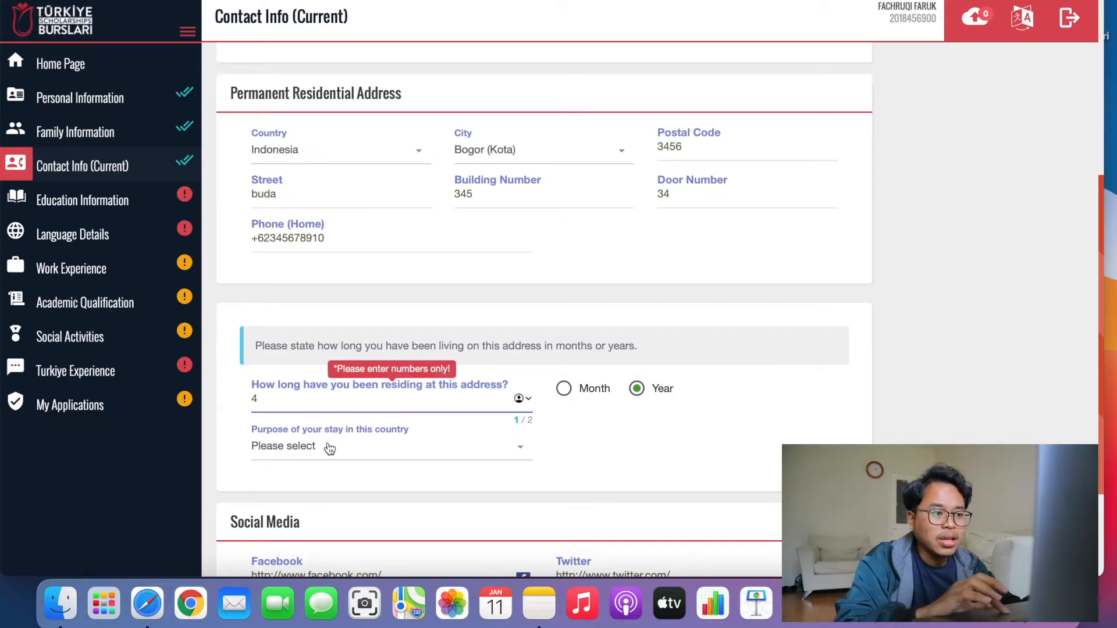
pyautogui.click(330, 448)
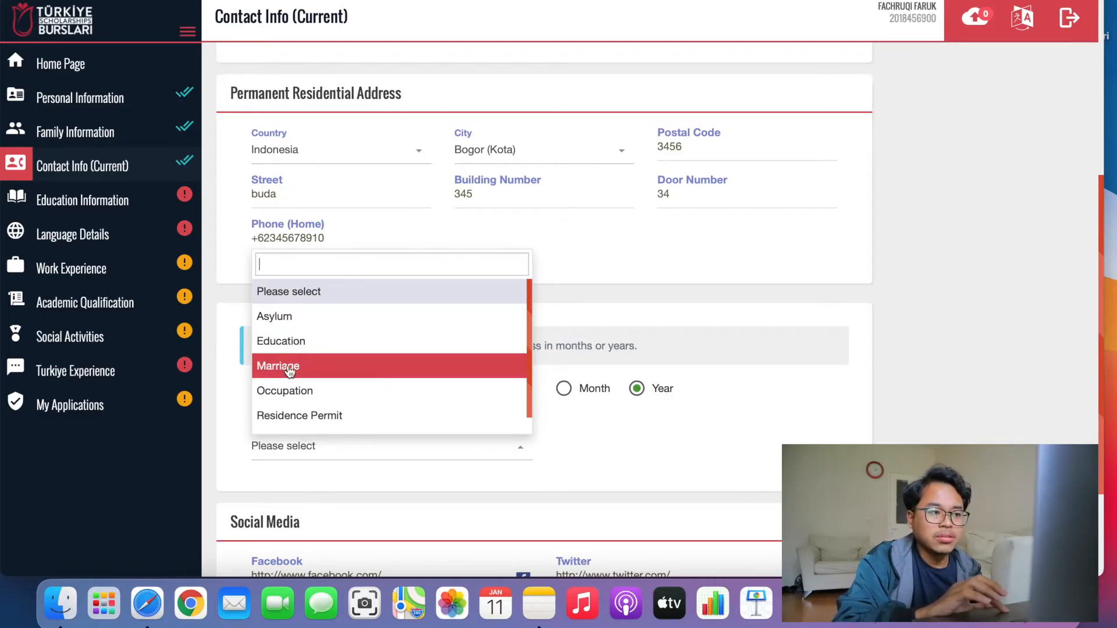
pyautogui.click(308, 394)
pyautogui.scroll(-3, 453, 461)
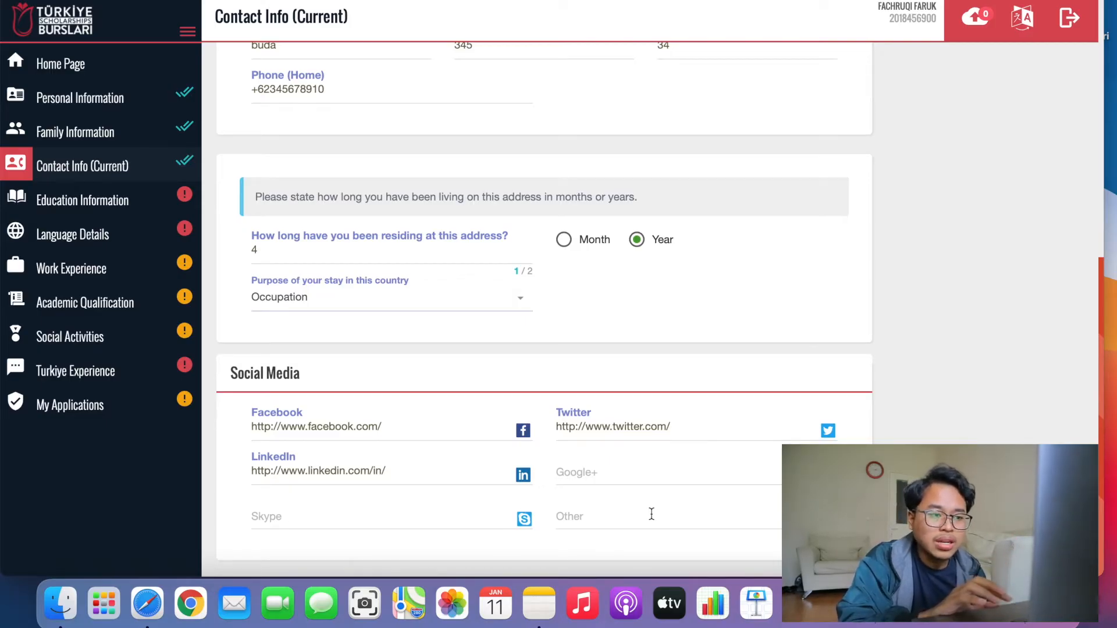
# Visit the Other social media field, then save the Contact Info (Current) form.
pyautogui.click(665, 522)
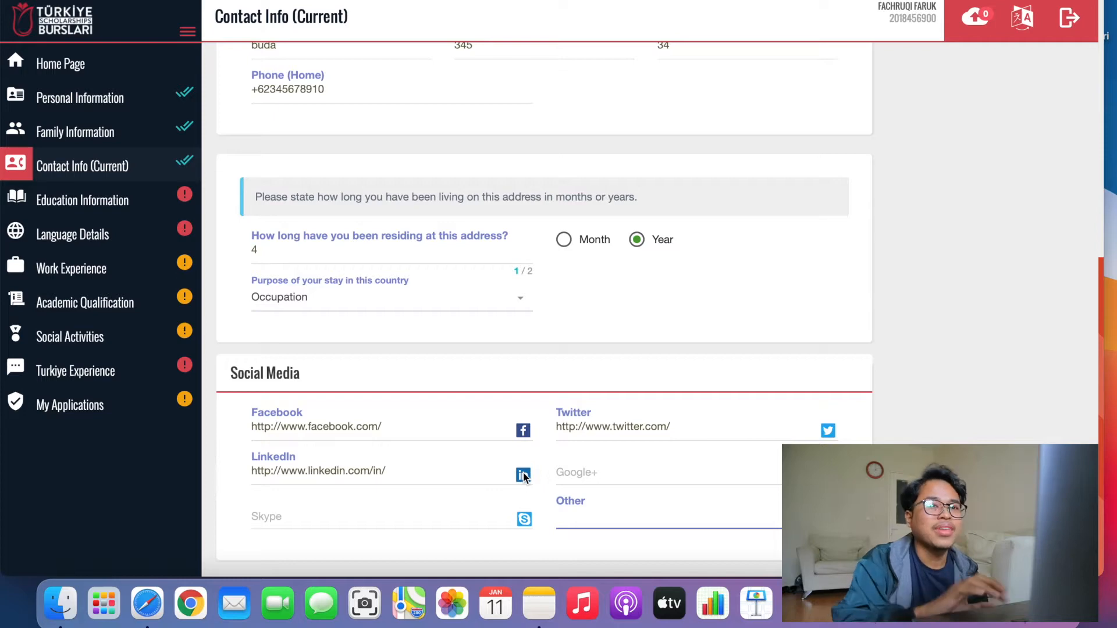
pyautogui.scroll(10, 735, 361)
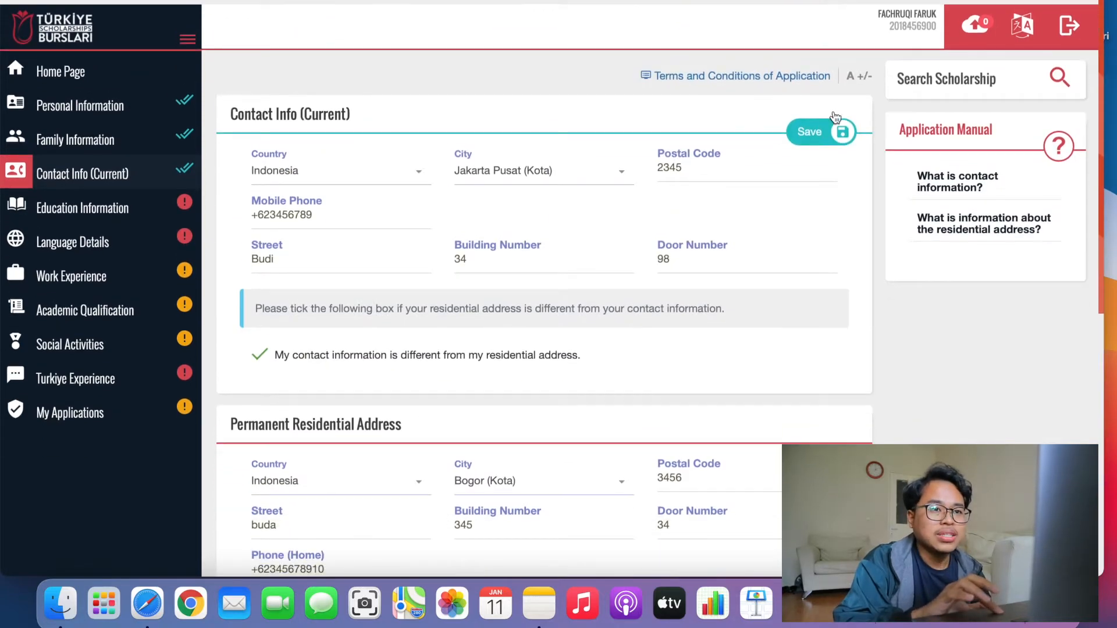
pyautogui.click(836, 120)
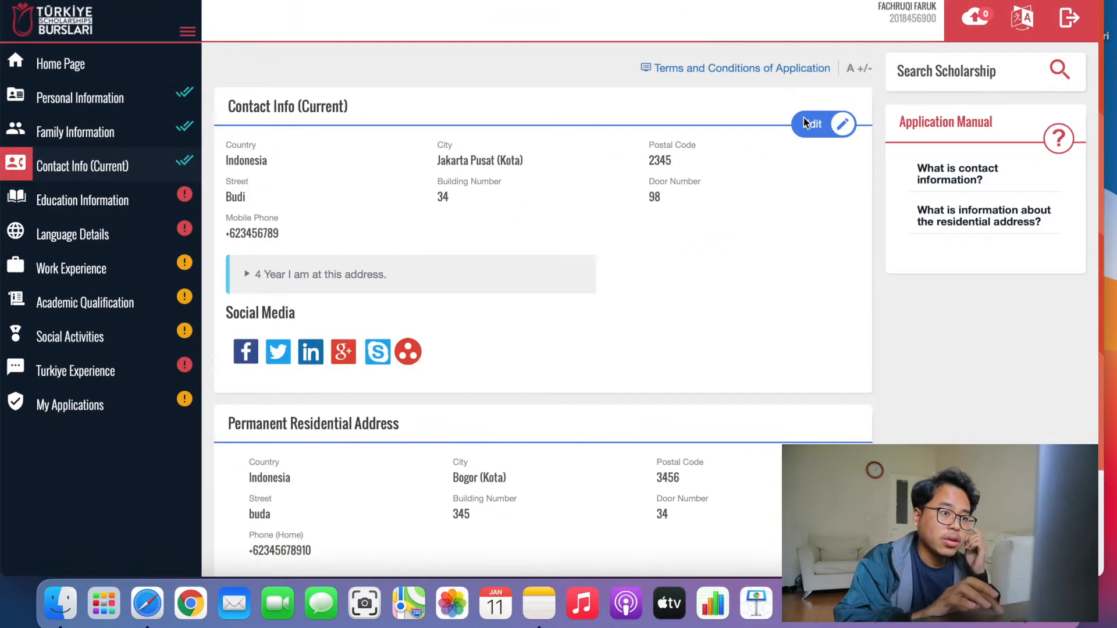
# Go to the Education Information page from the profile sidebar.
pyautogui.click(99, 205)
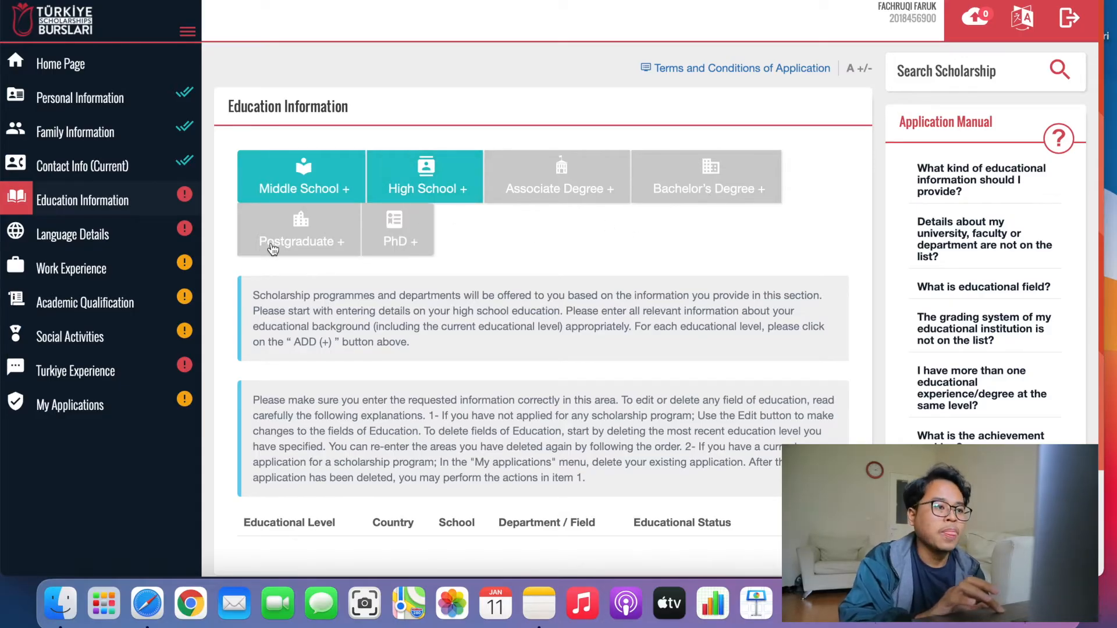
# Add a high school entry in Bulukumba for the school SMKN 1 BULUKUMBA.
pyautogui.click(429, 174)
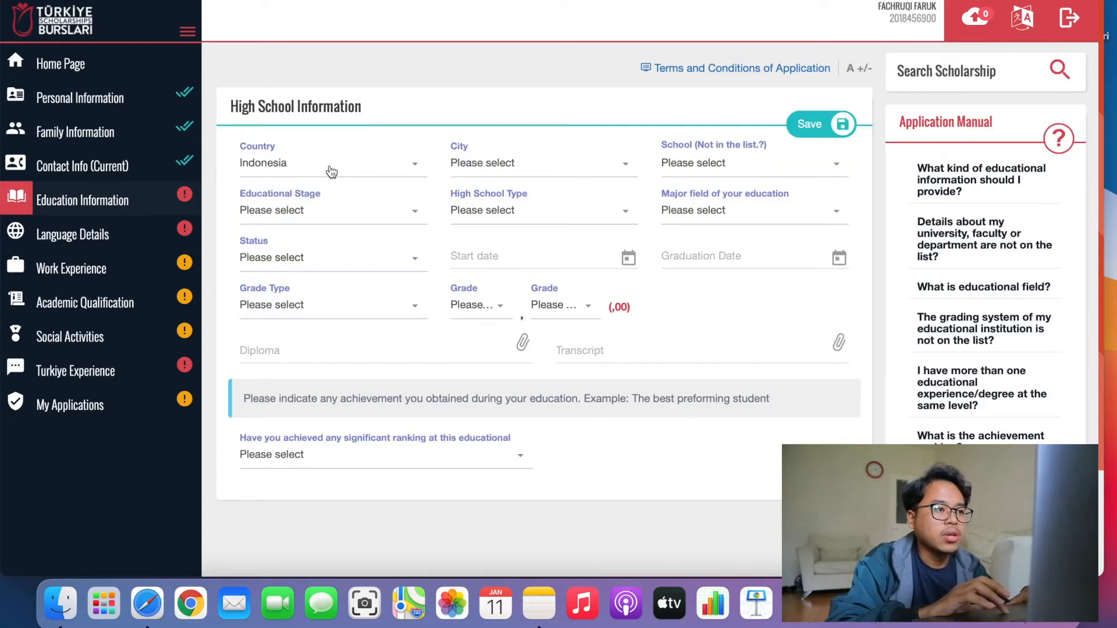
pyautogui.click(524, 173)
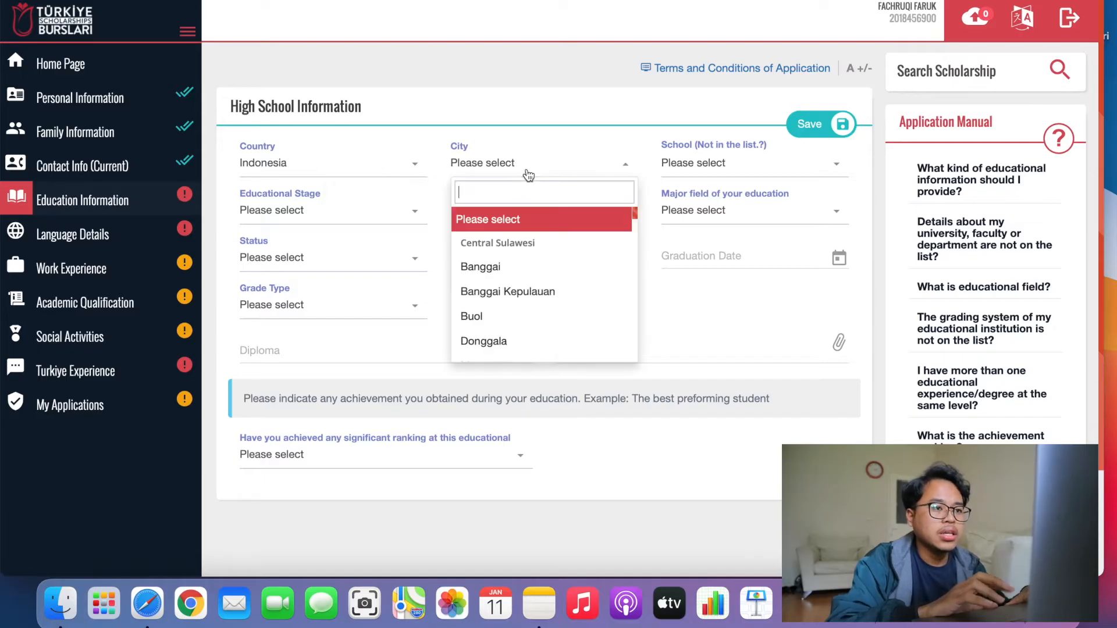
pyautogui.write('buluku')
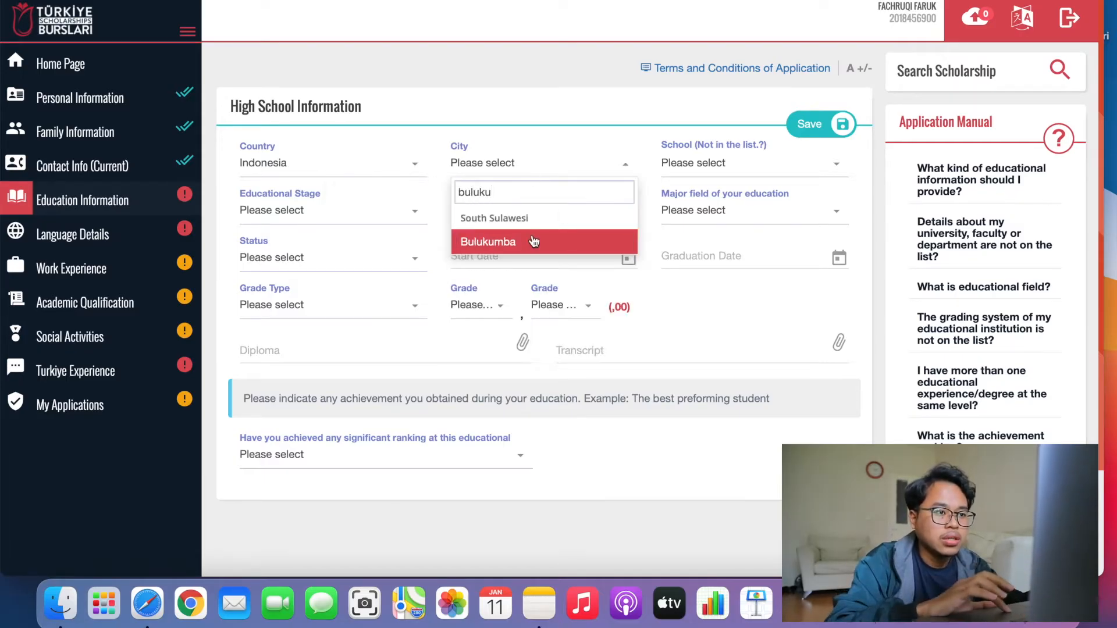
pyautogui.click(527, 243)
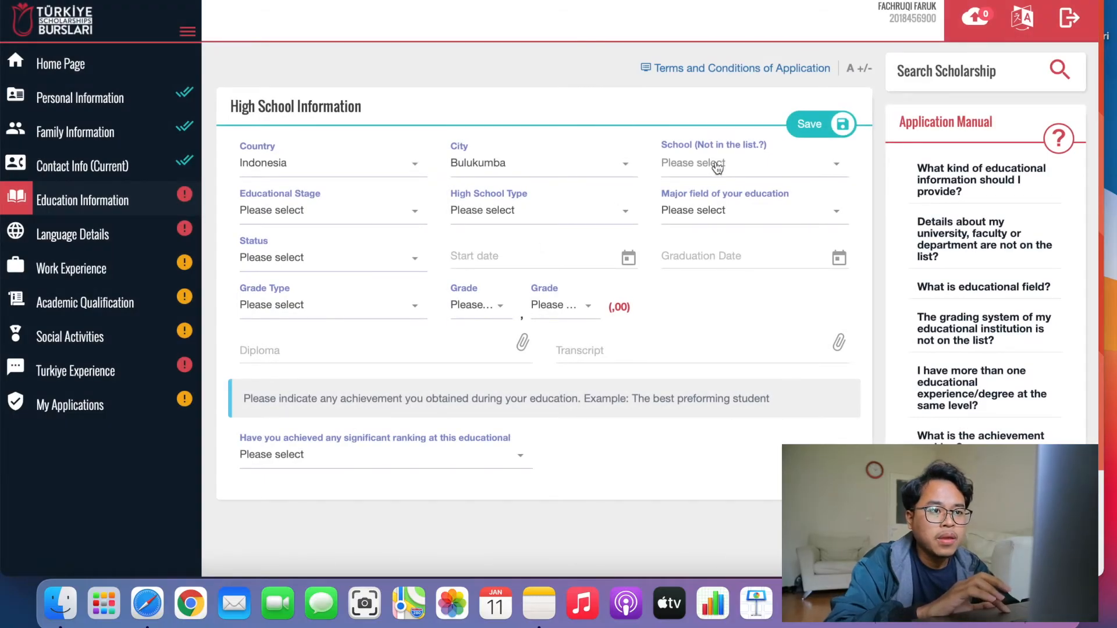
pyautogui.click(721, 169)
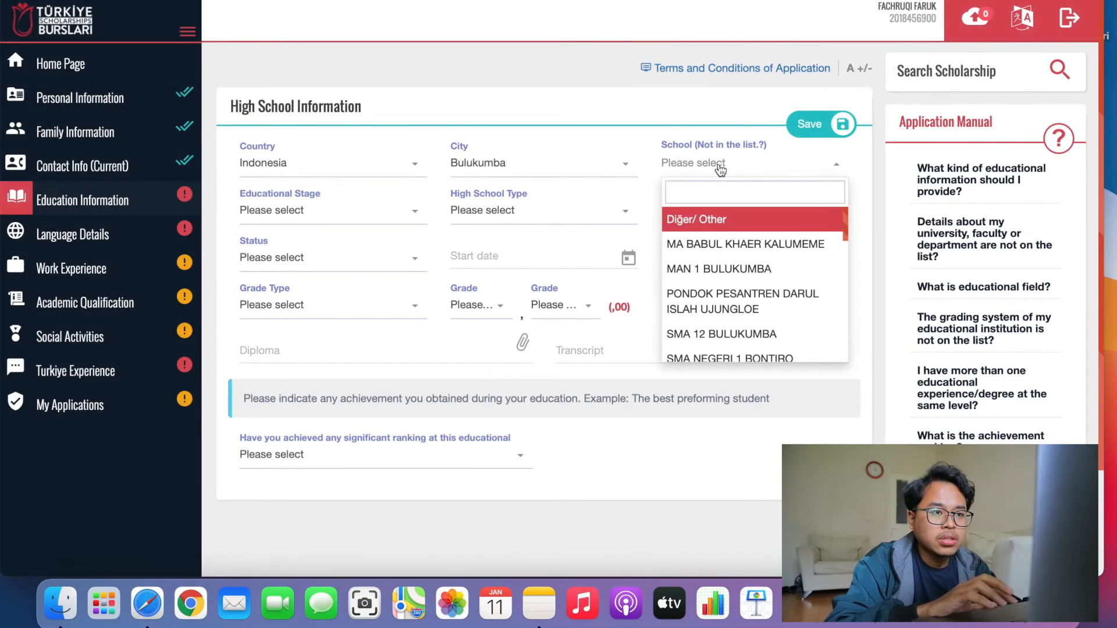
pyautogui.write('smk')
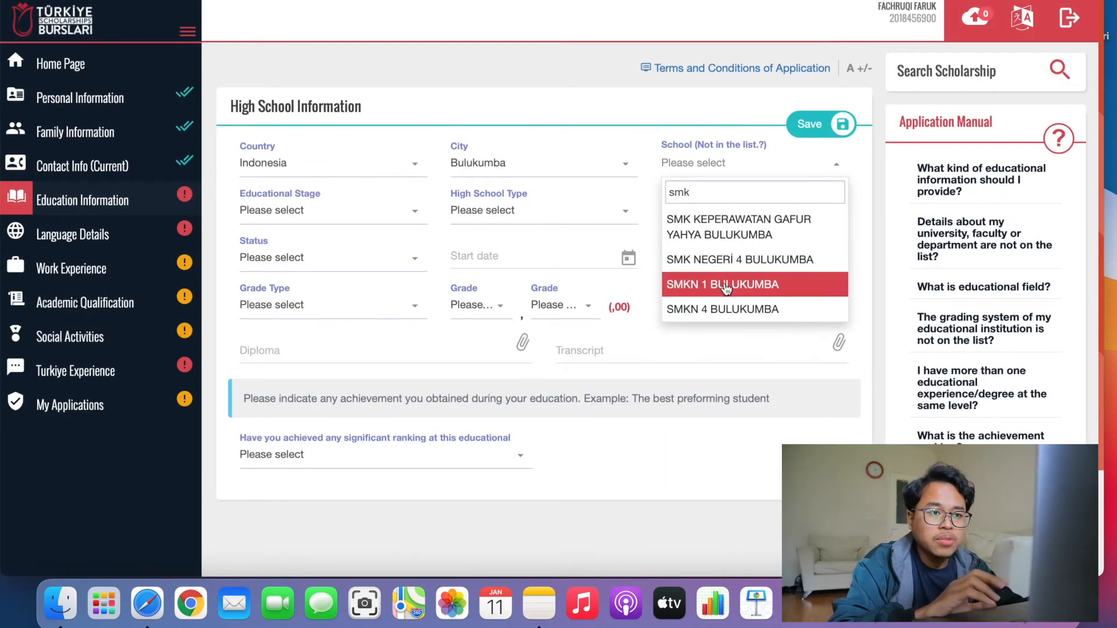
pyautogui.click(726, 286)
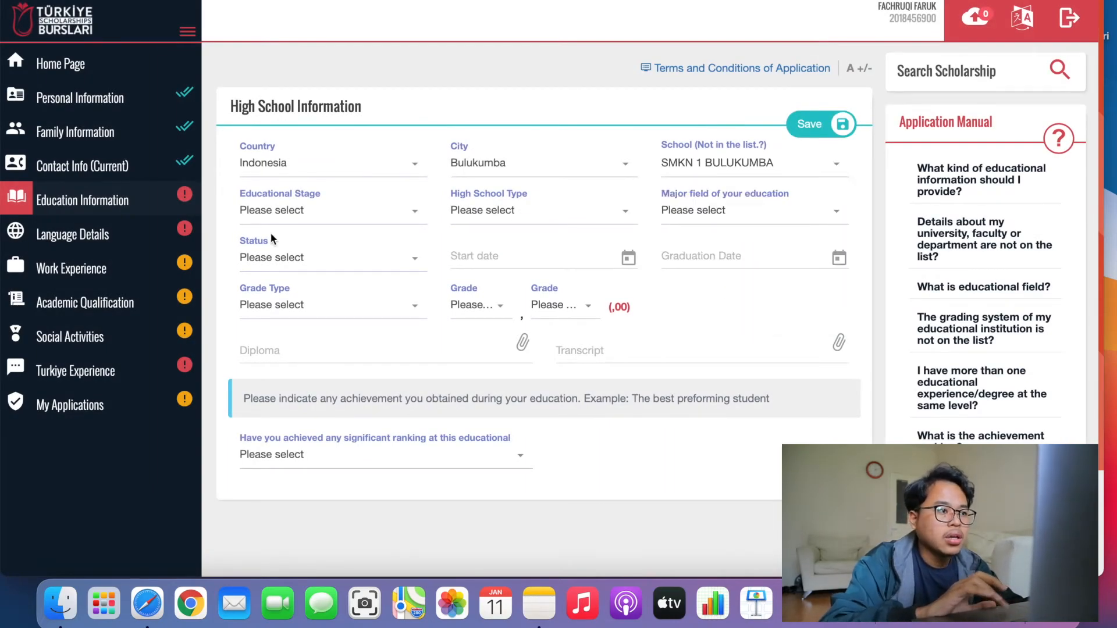
# Set the stage to Secondary Education, type Vocational High School and major Technical.
pyautogui.click(313, 216)
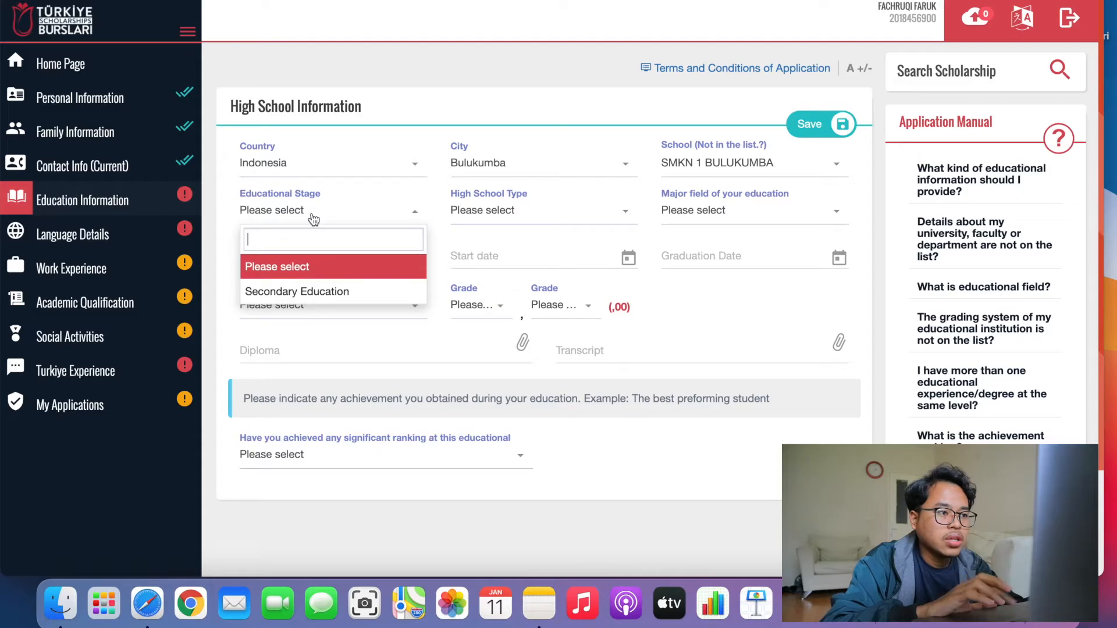
pyautogui.click(332, 299)
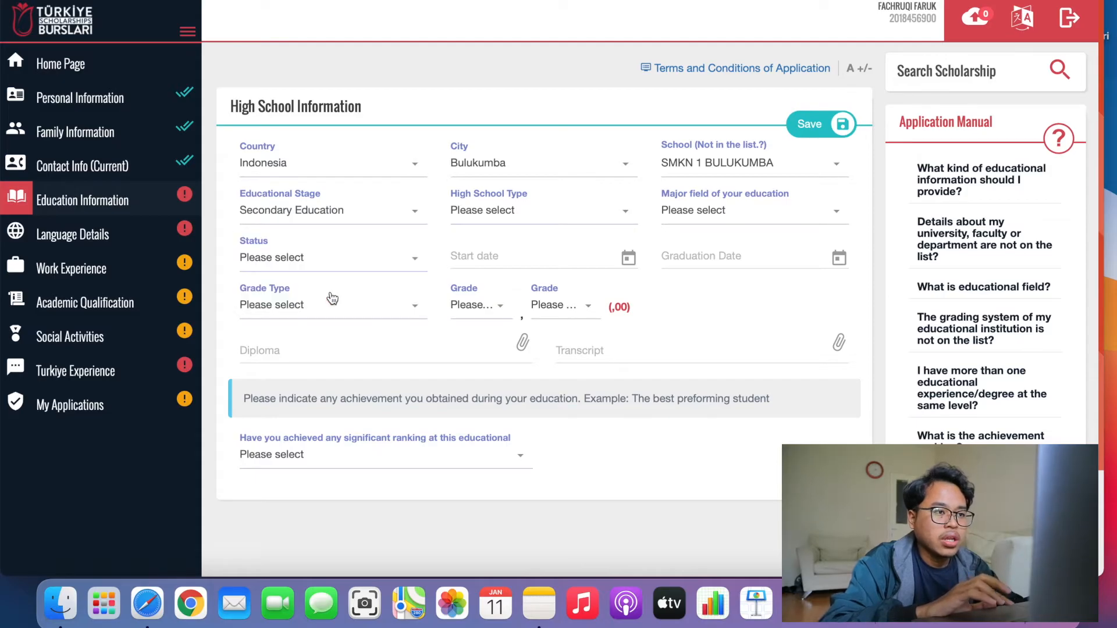
pyautogui.click(533, 221)
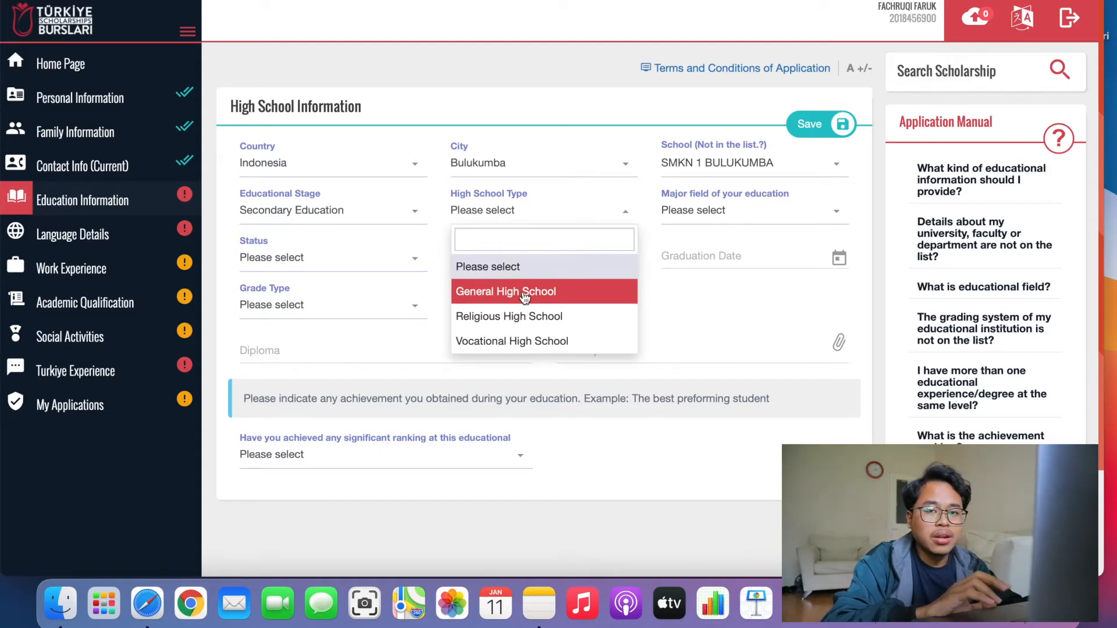
pyautogui.click(521, 342)
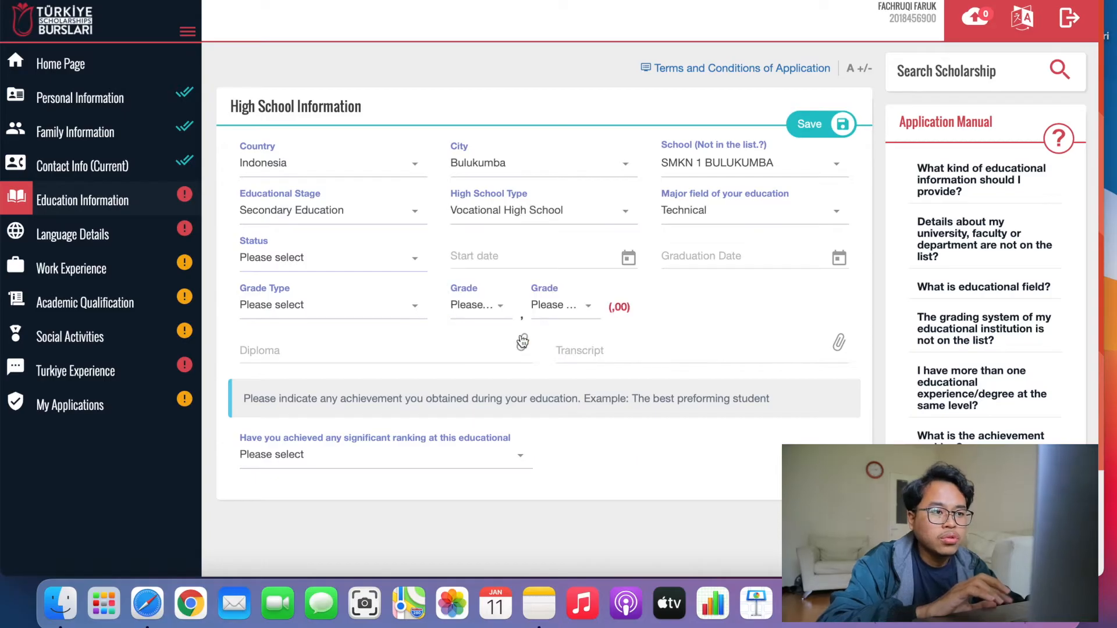
pyautogui.click(774, 213)
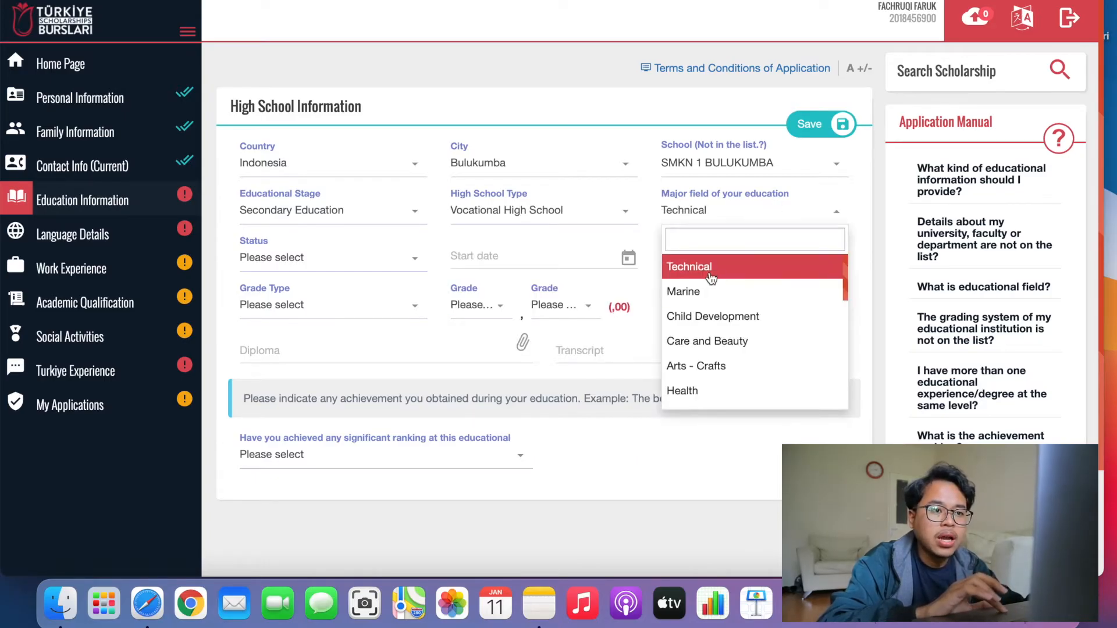
pyautogui.click(711, 268)
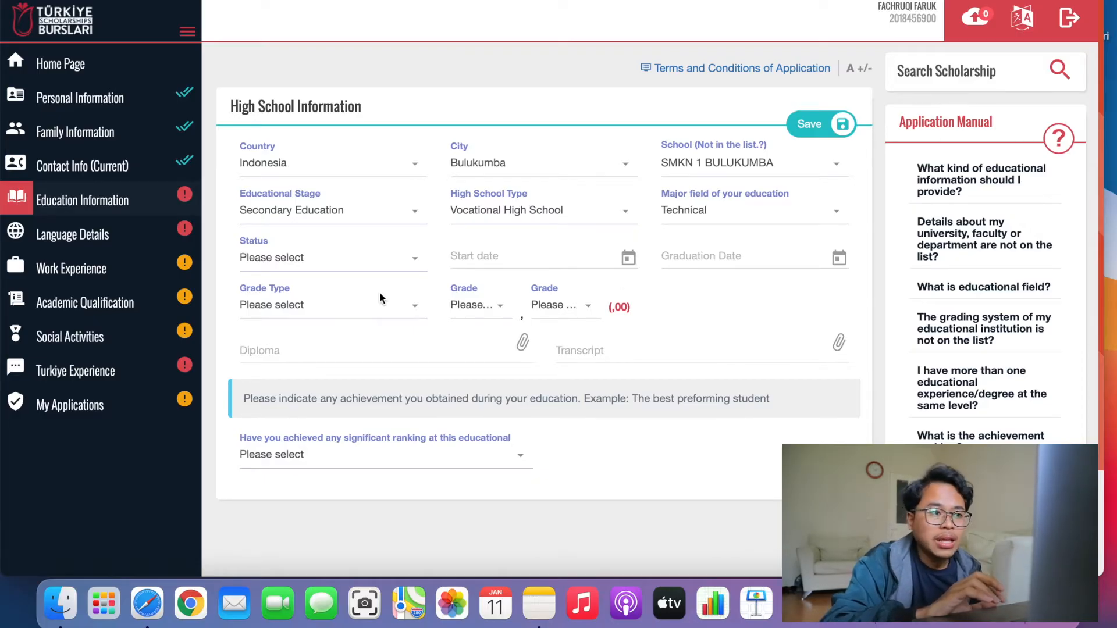
pyautogui.click(351, 259)
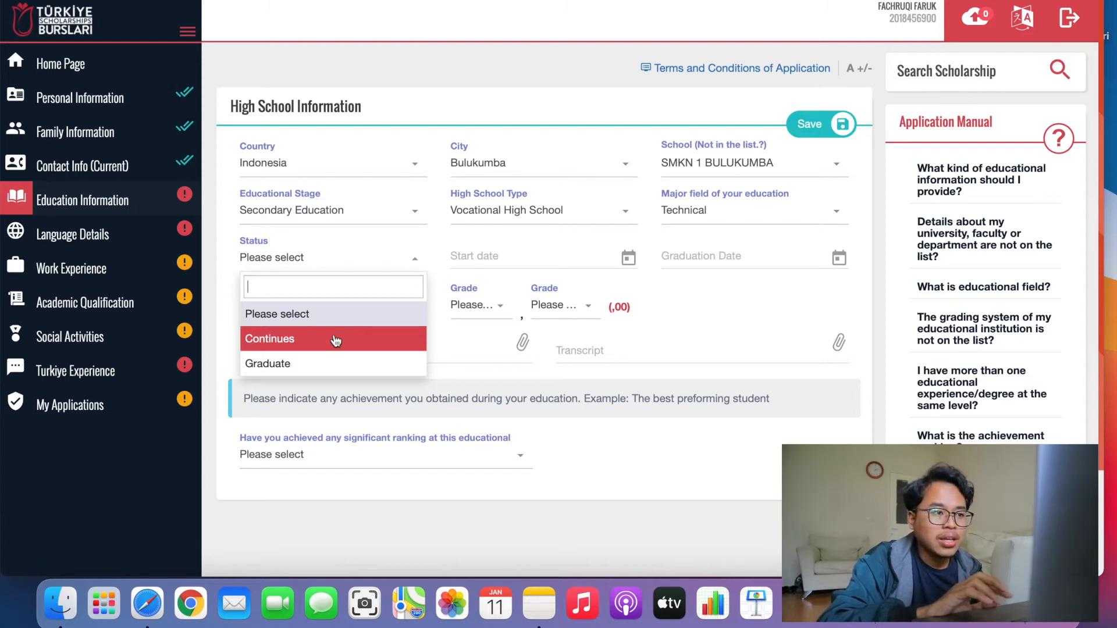
# Change the SMKN 1 BULUKUMBA entry's education status from Continues to Graduate.
pyautogui.click(336, 339)
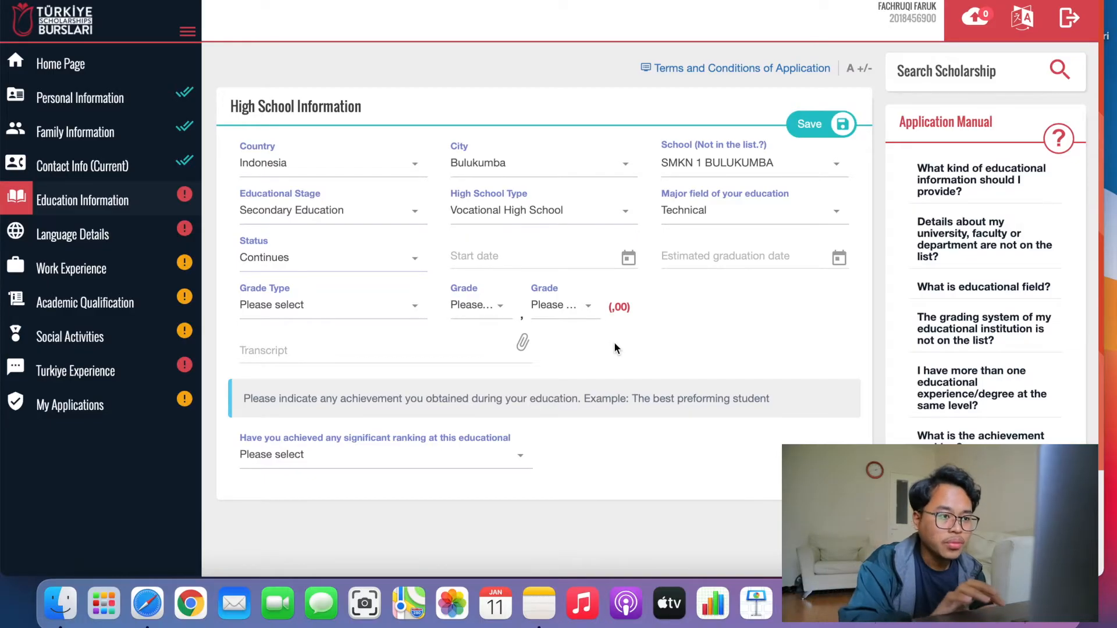
pyautogui.click(394, 316)
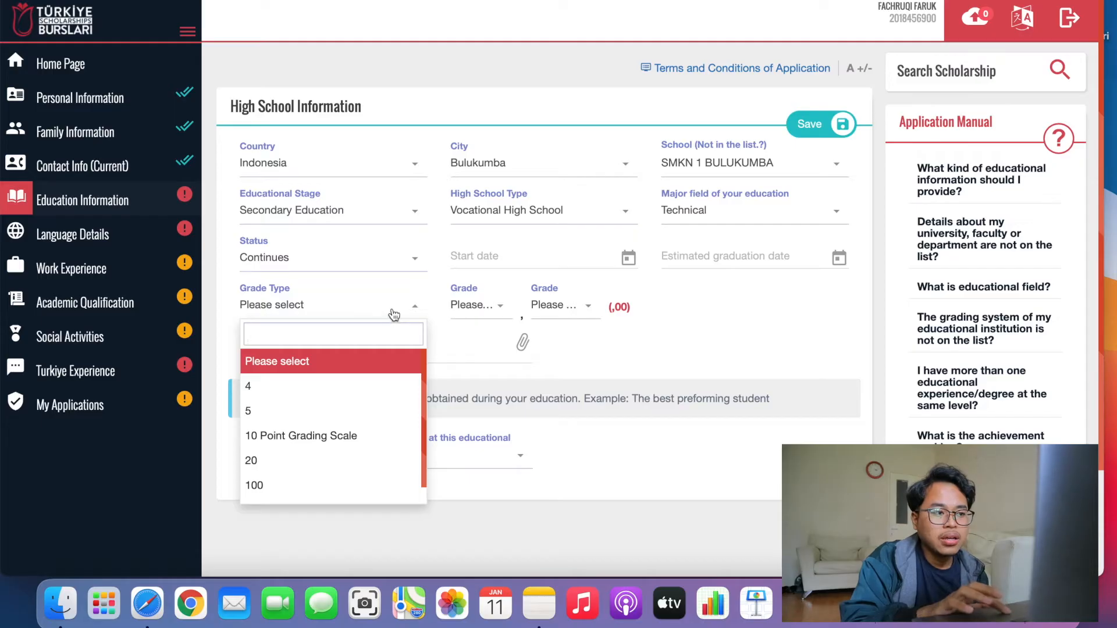
pyautogui.click(394, 315)
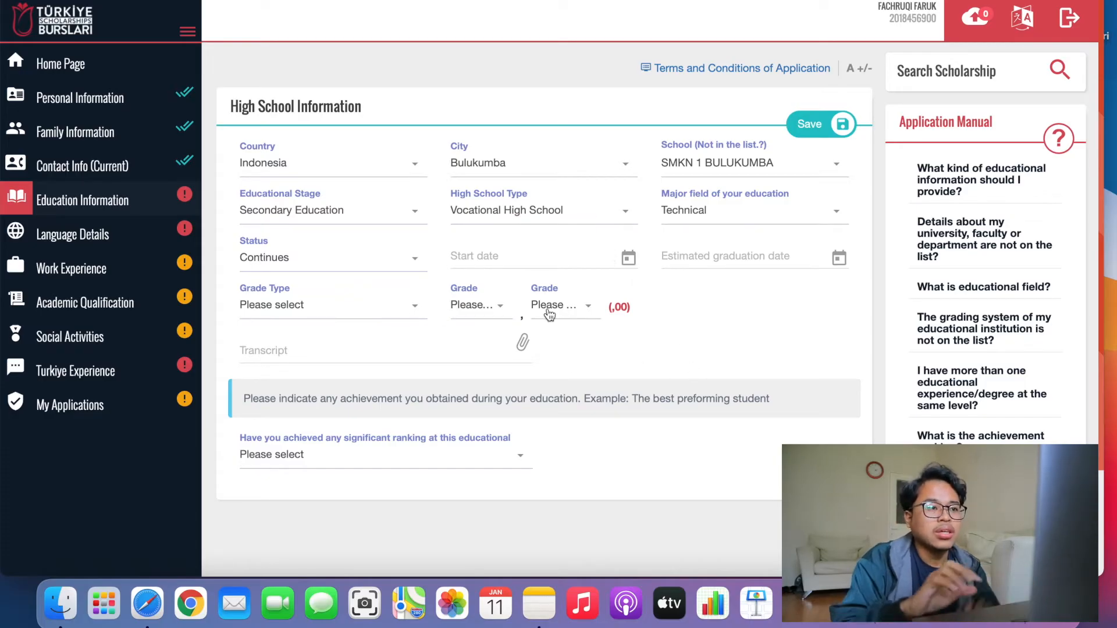
pyautogui.click(413, 260)
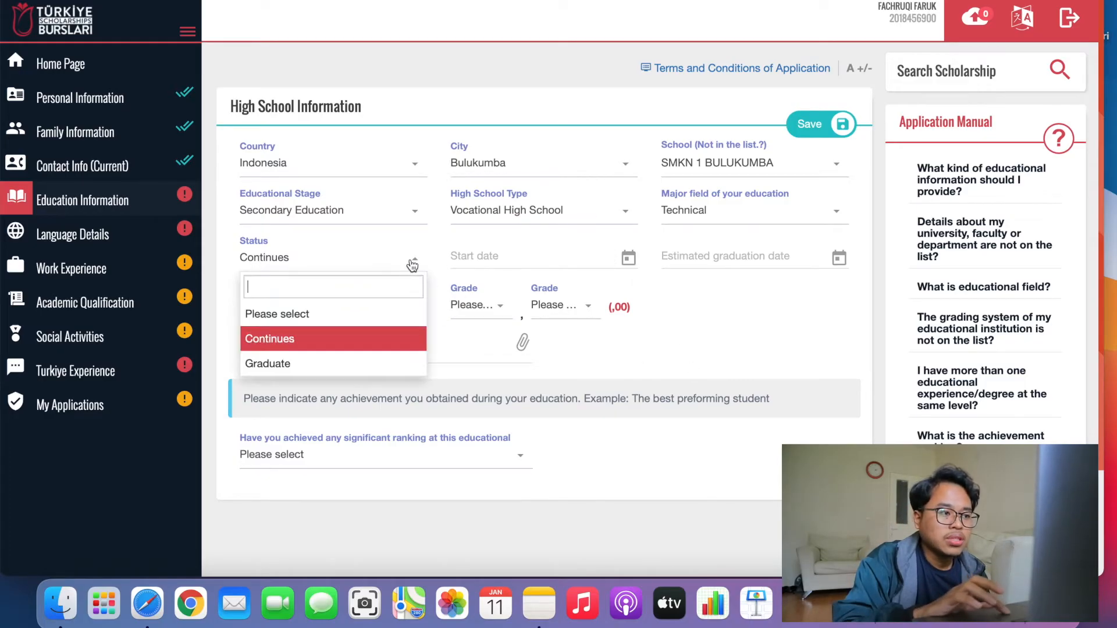
pyautogui.click(344, 366)
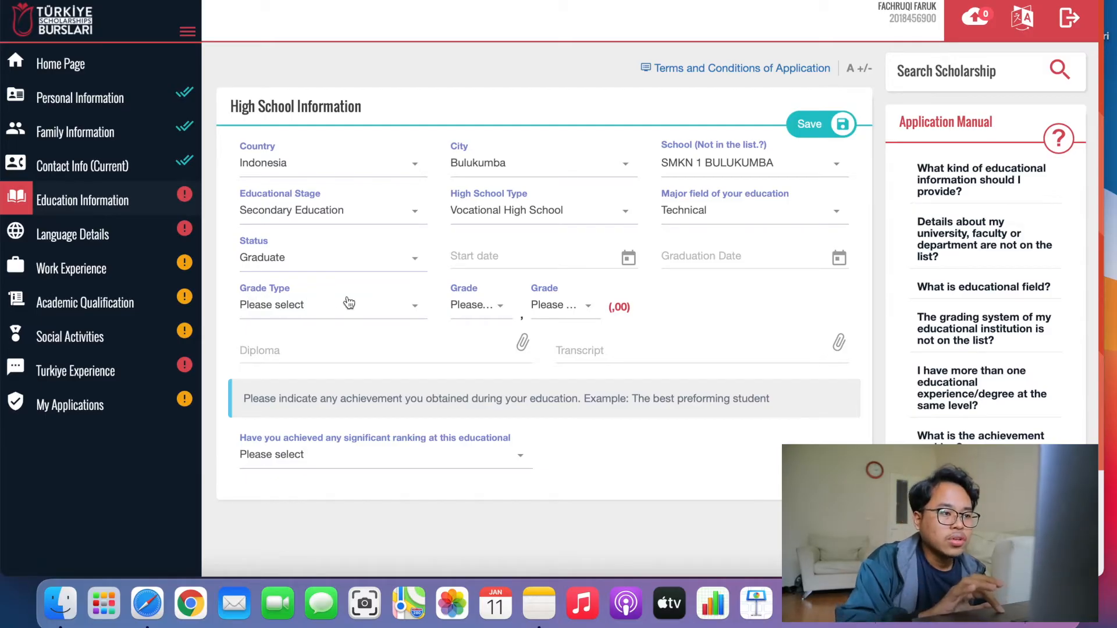
pyautogui.click(348, 305)
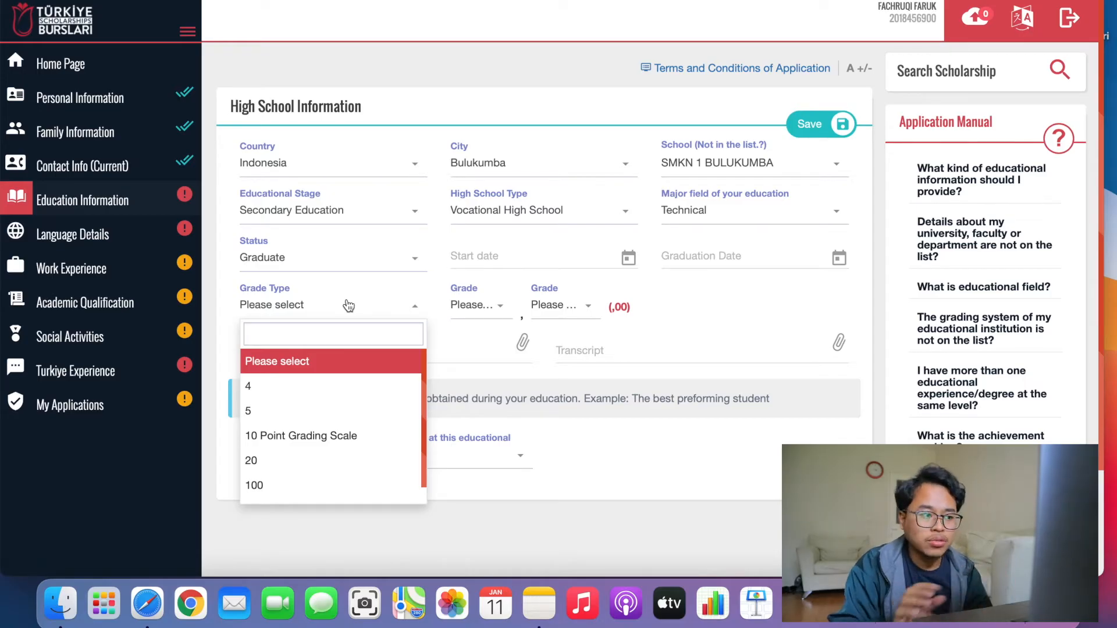
# Choose the 100-point grade type and 75 as the whole-number grade.
pyautogui.click(313, 486)
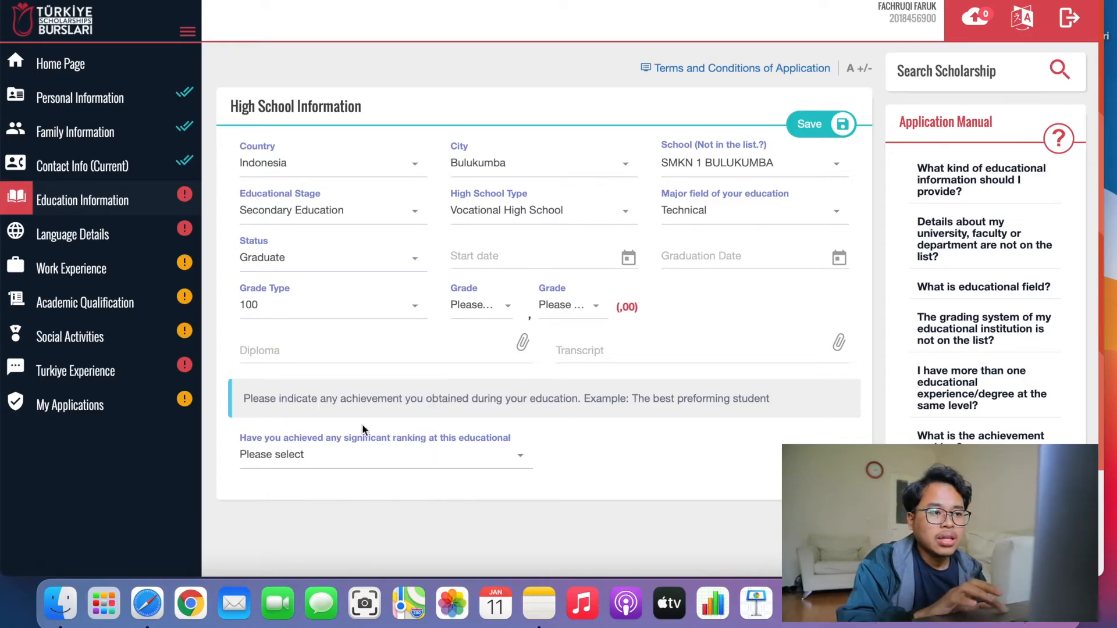
pyautogui.click(483, 319)
pyautogui.scroll(-5, 483, 442)
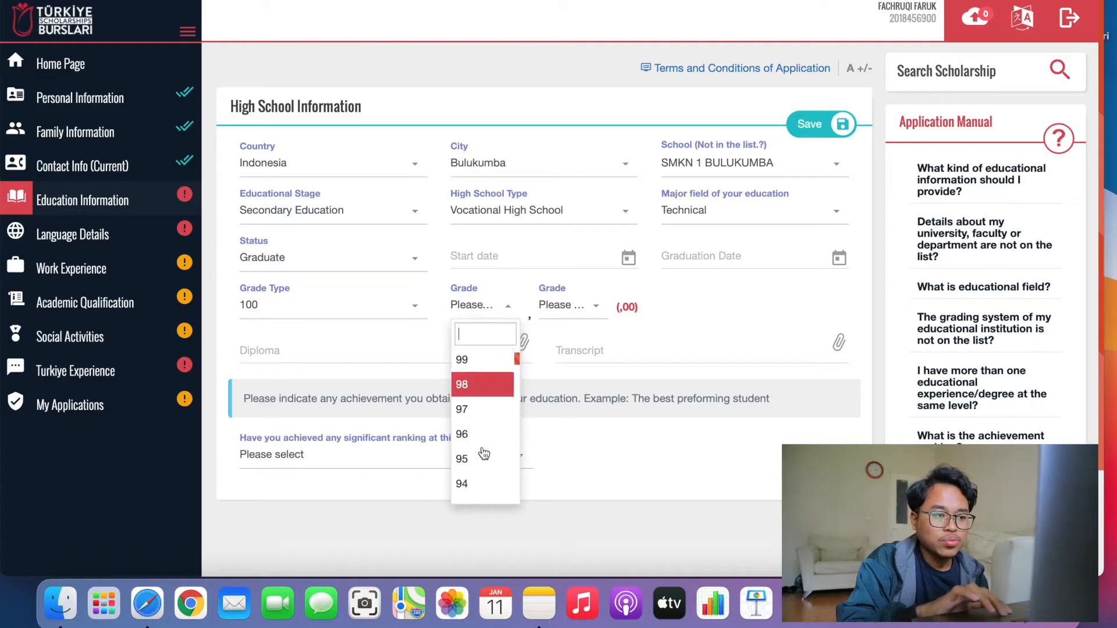
pyautogui.scroll(-4, 483, 453)
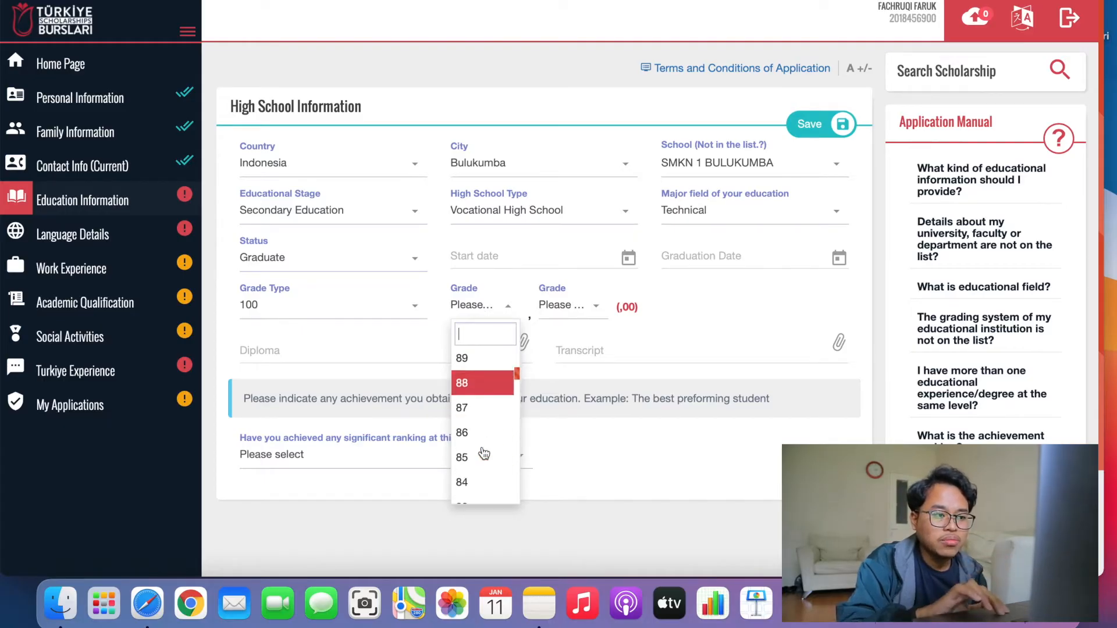
pyautogui.scroll(-2, 483, 453)
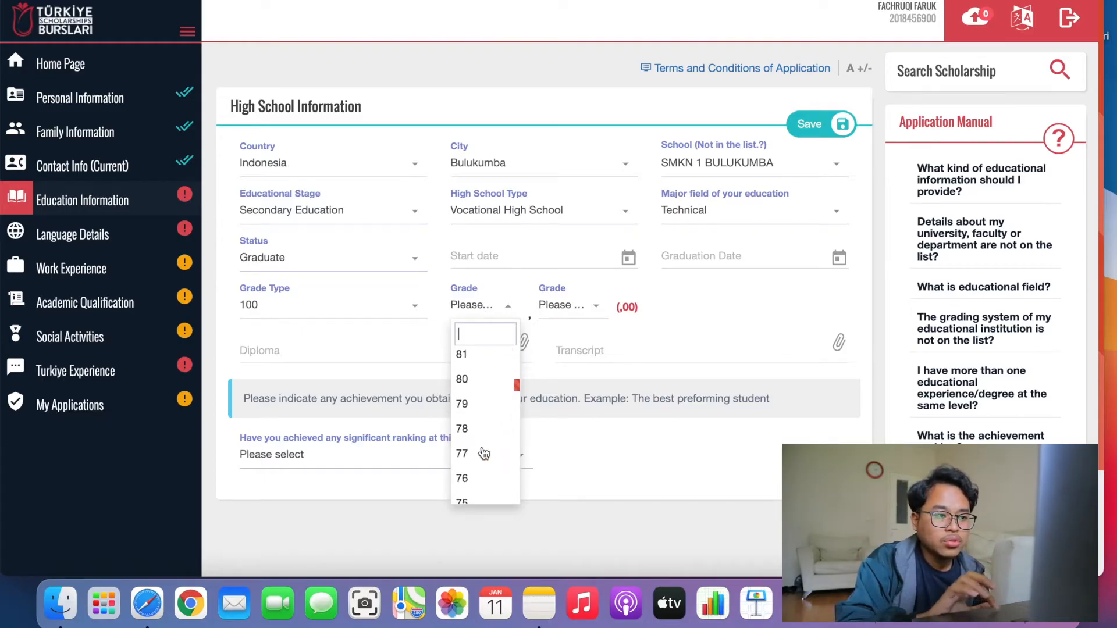
pyautogui.click(467, 492)
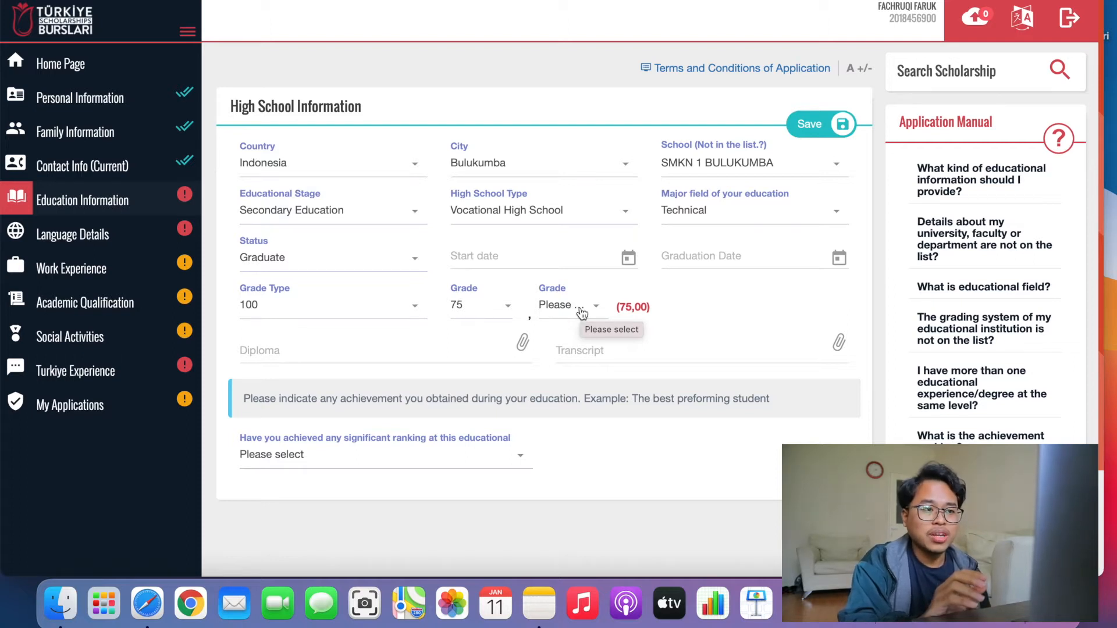
# Set the grade's decimal part to 20 so it reads 75,20.
pyautogui.click(582, 313)
pyautogui.scroll(-15, 576, 434)
pyautogui.scroll(-15, 558, 501)
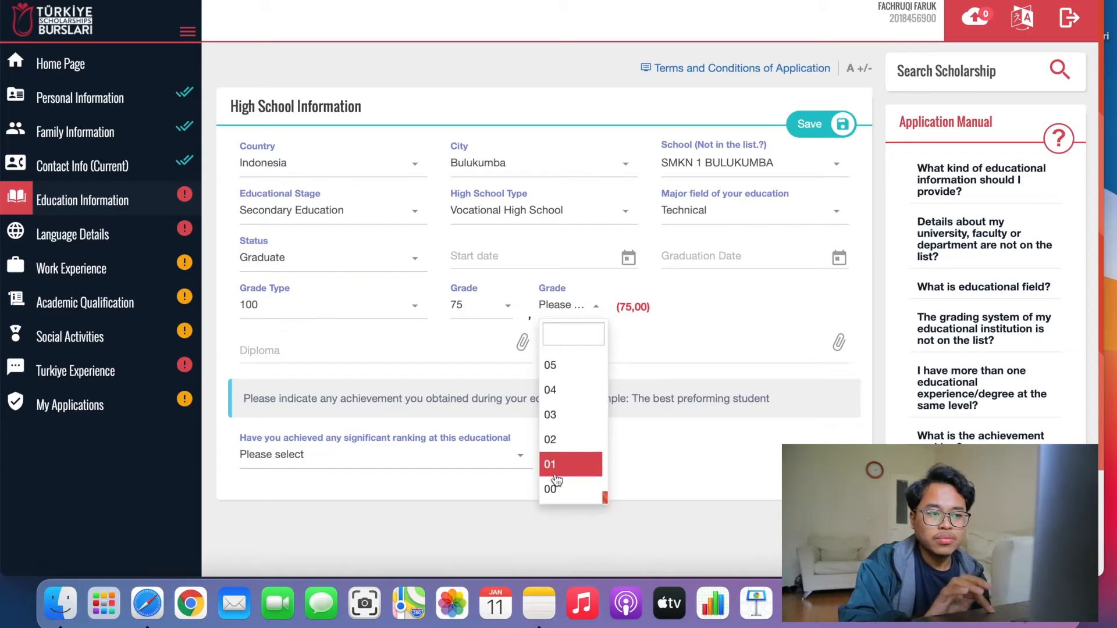
pyautogui.click(557, 490)
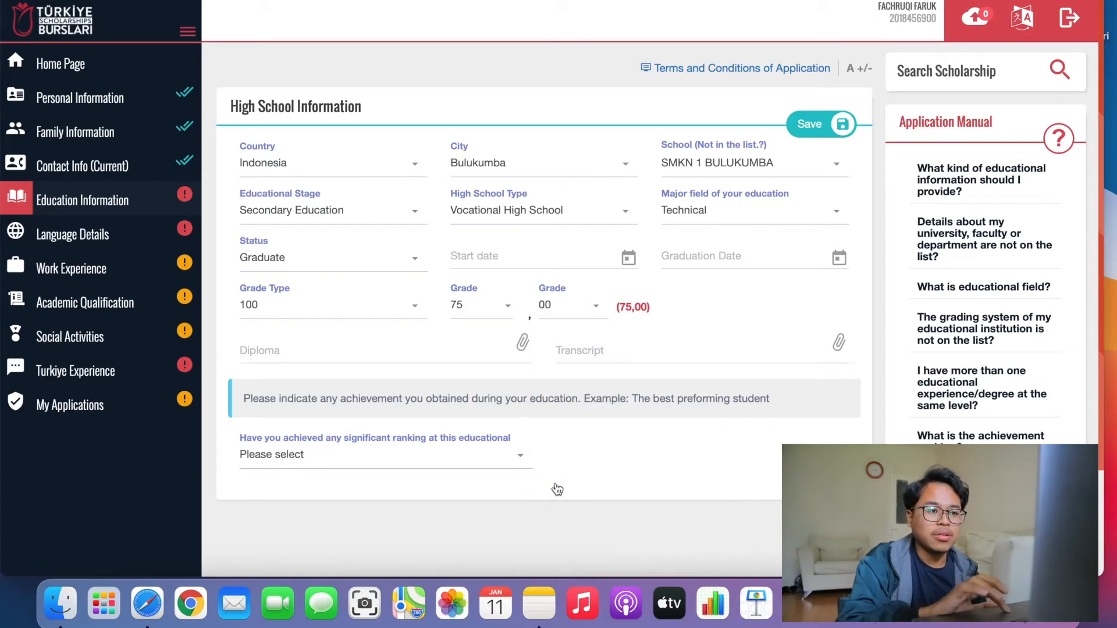
pyautogui.click(568, 312)
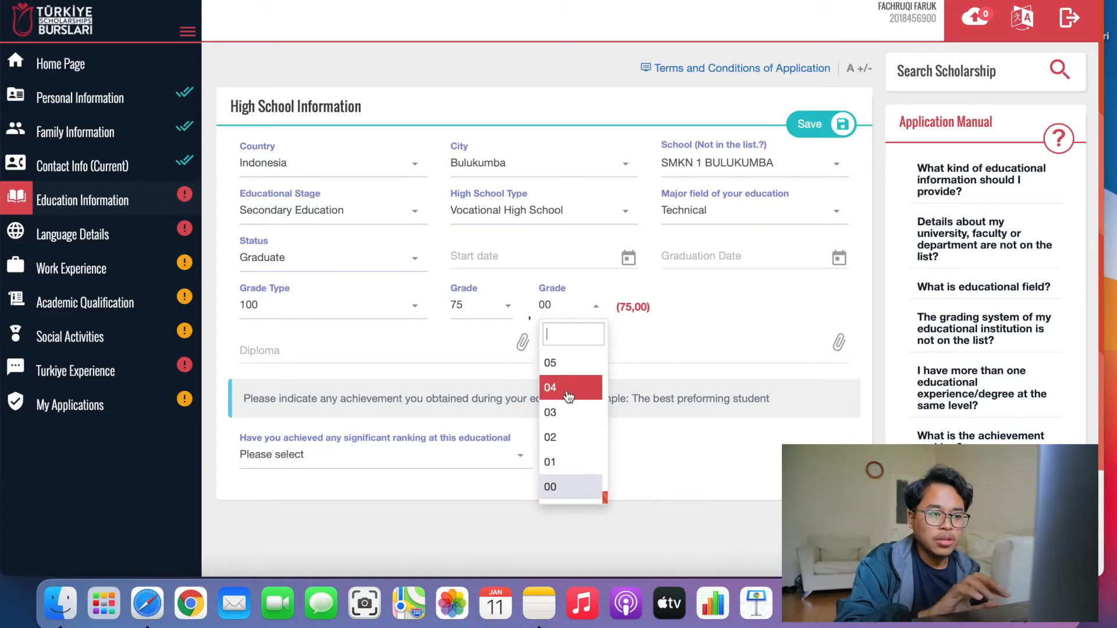
pyautogui.scroll(10, 567, 393)
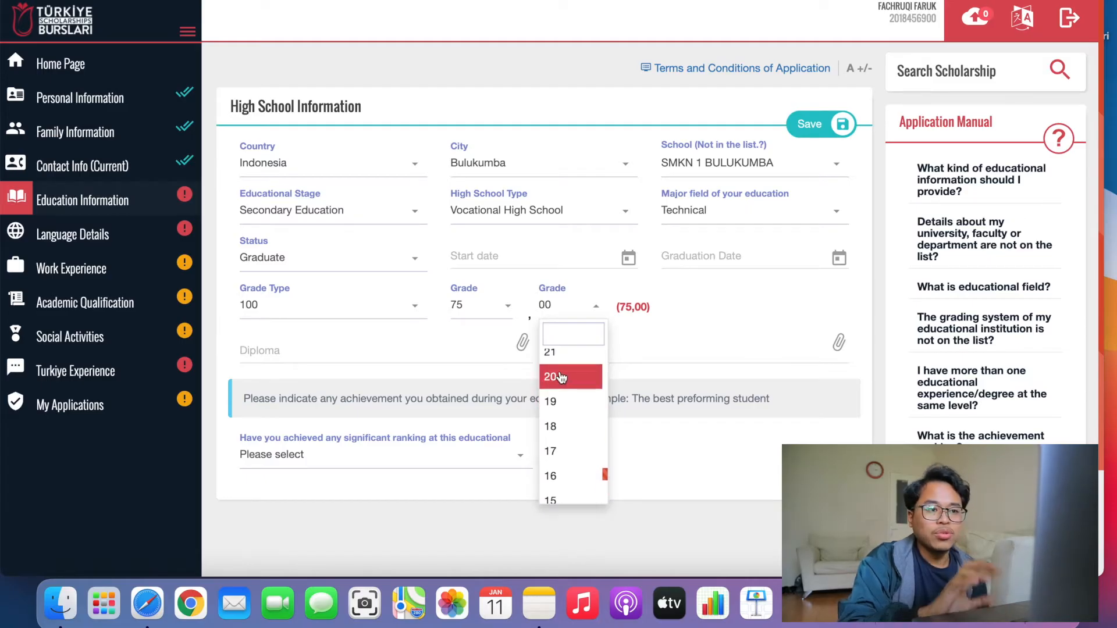
pyautogui.click(560, 377)
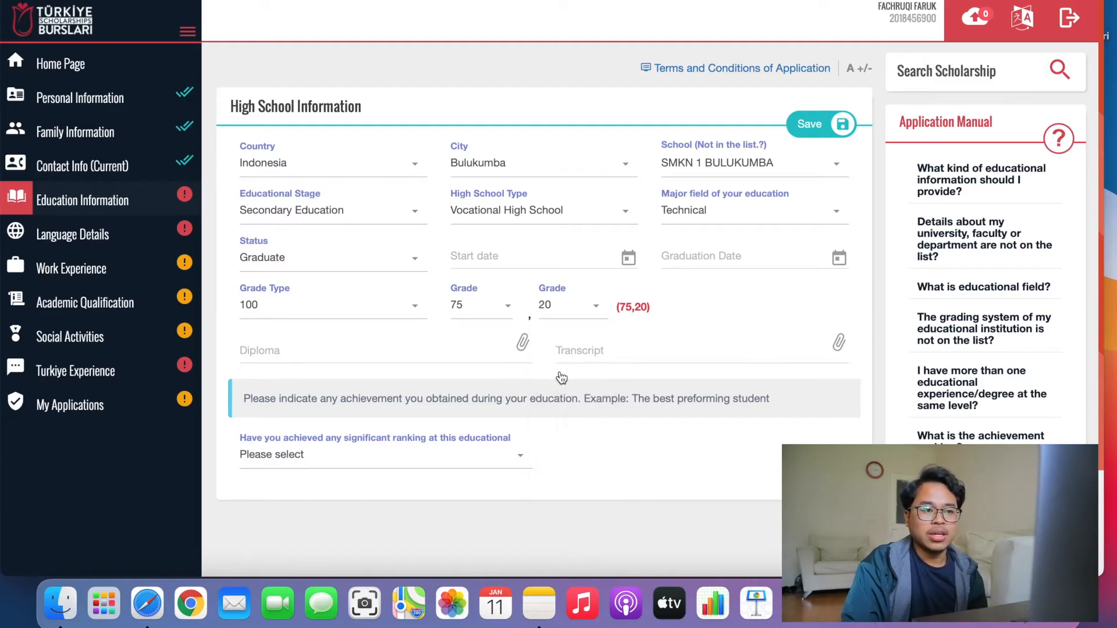
pyautogui.click(573, 311)
pyautogui.scroll(-10, 567, 462)
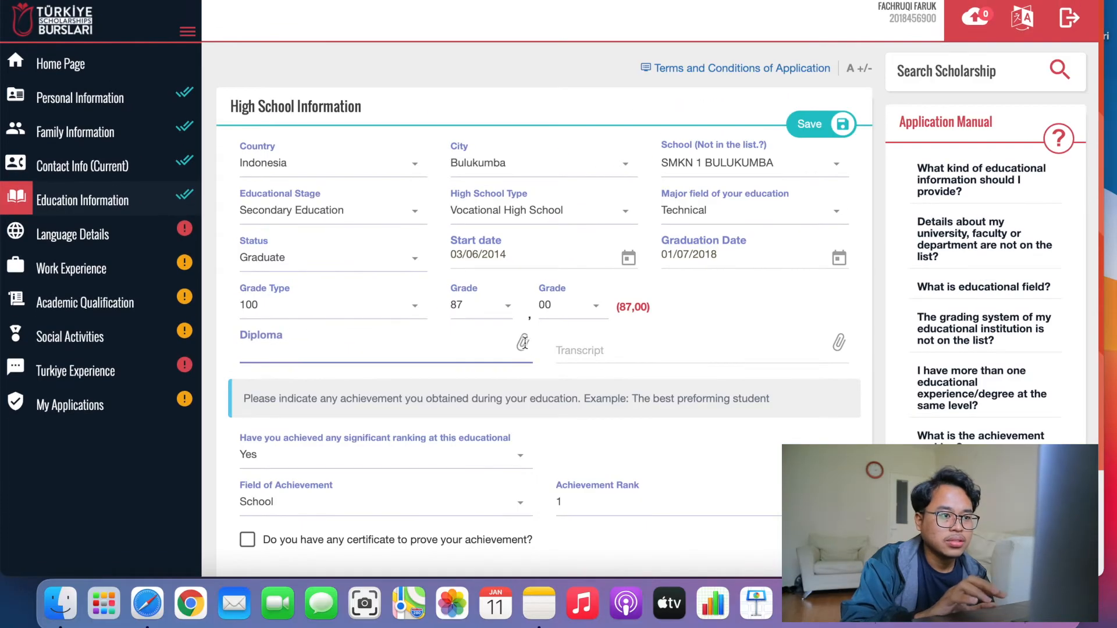
# Upload IJAZAH SMK (1).jpg as the high school diploma.
pyautogui.click(523, 343)
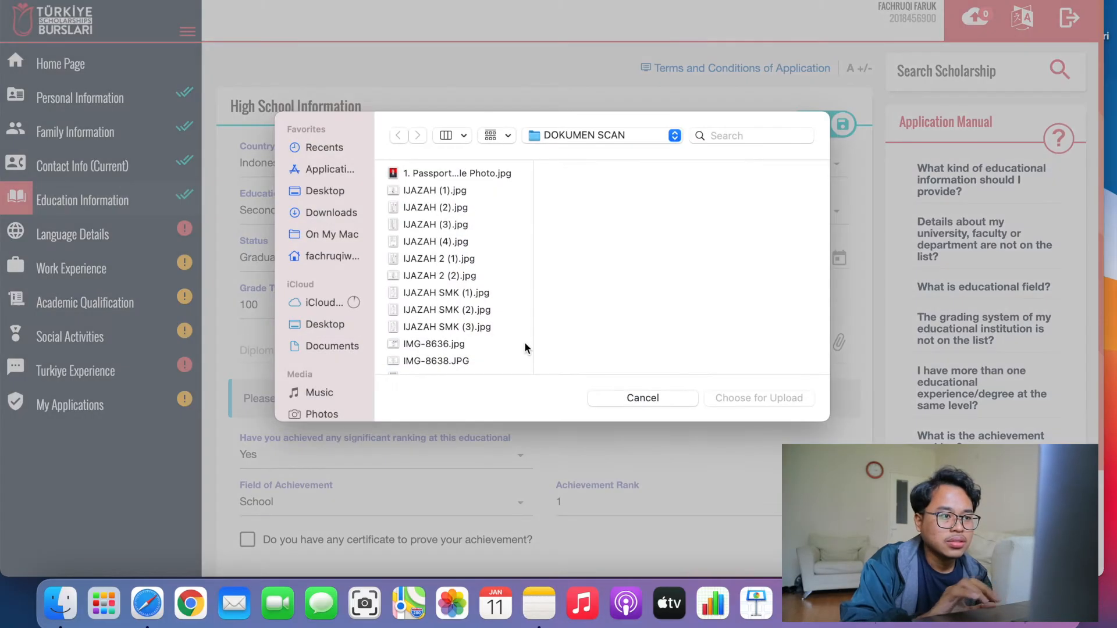
pyautogui.scroll(-2, 456, 262)
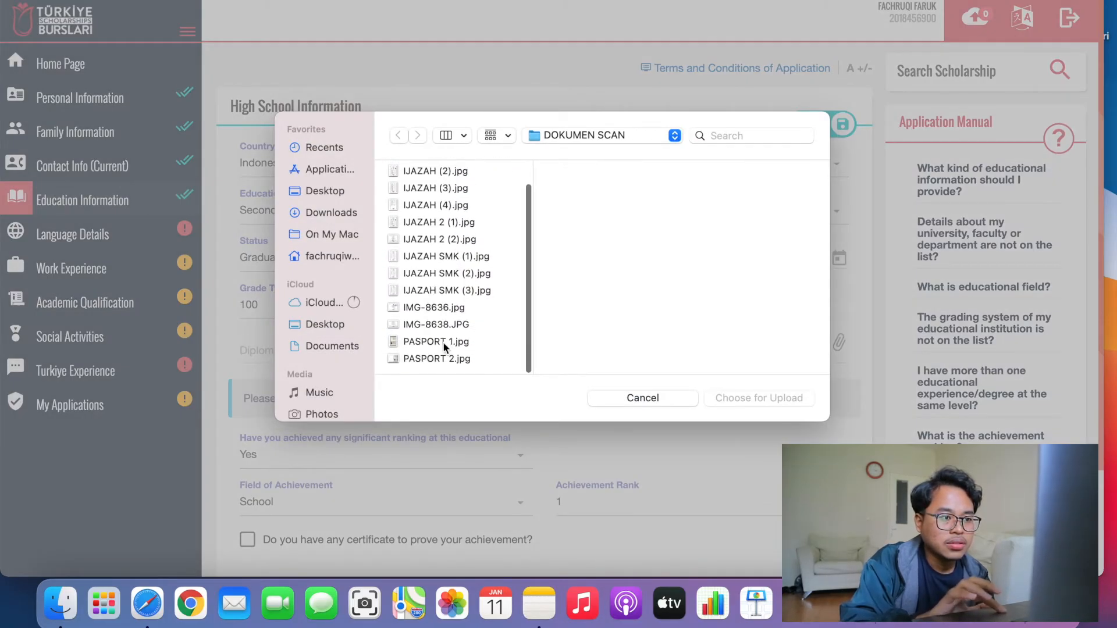
pyautogui.click(445, 256)
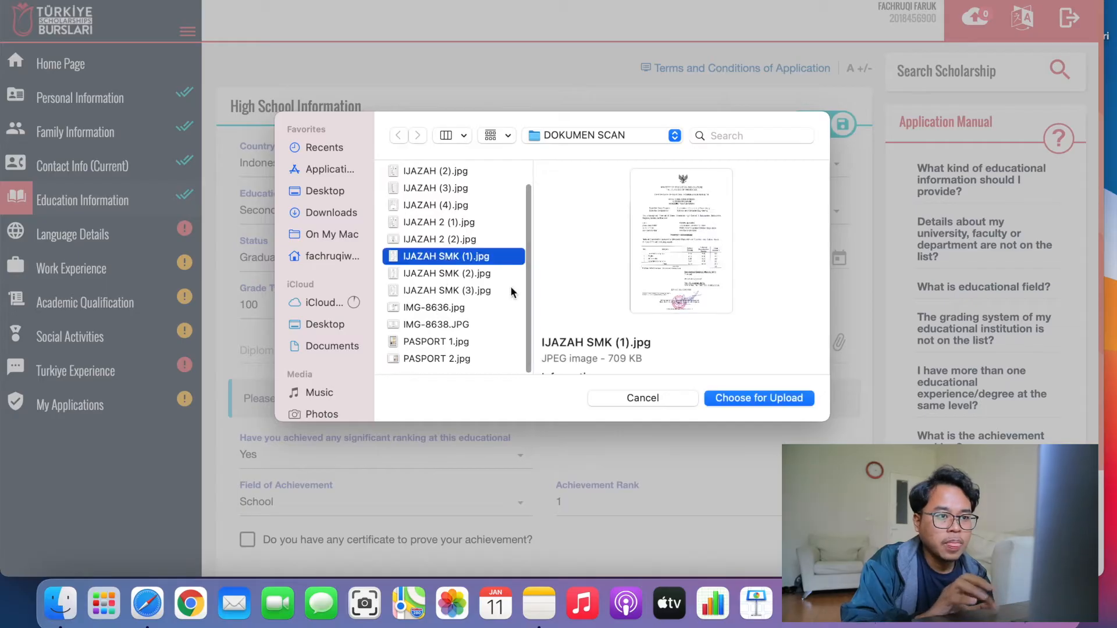
pyautogui.click(742, 399)
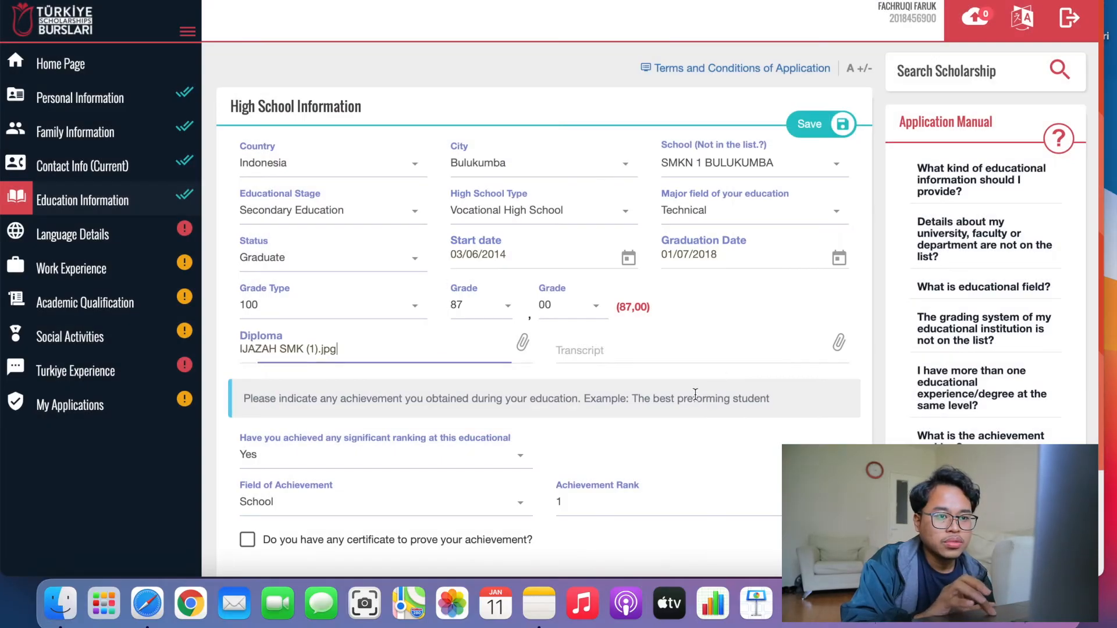
# Upload IJAZAH SMK (3).jpg as the high school transcript.
pyautogui.click(836, 343)
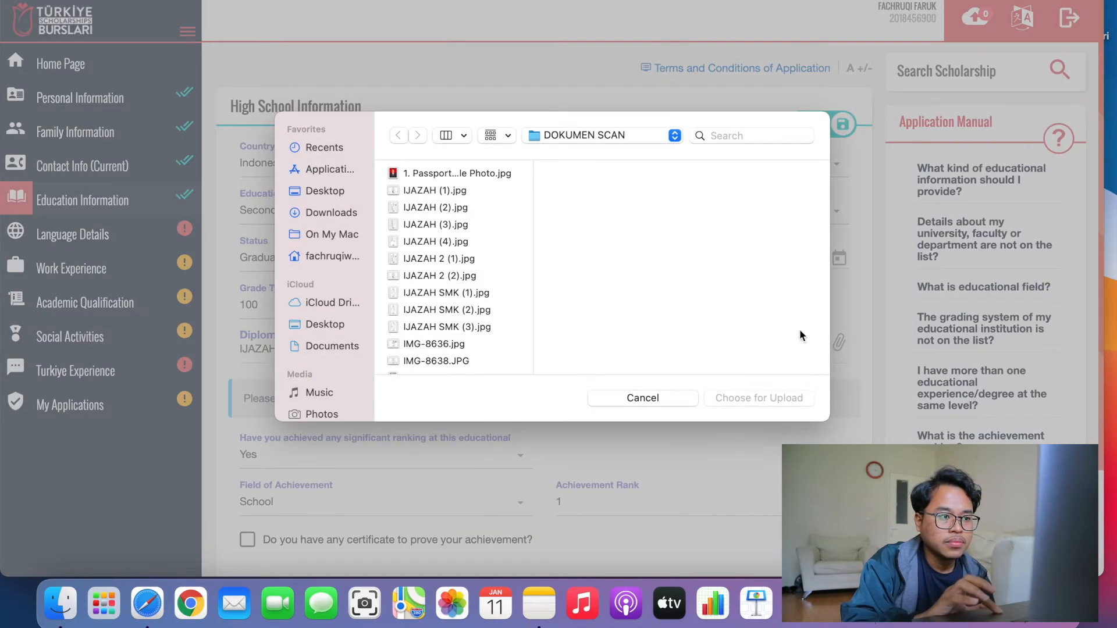
pyautogui.click(466, 311)
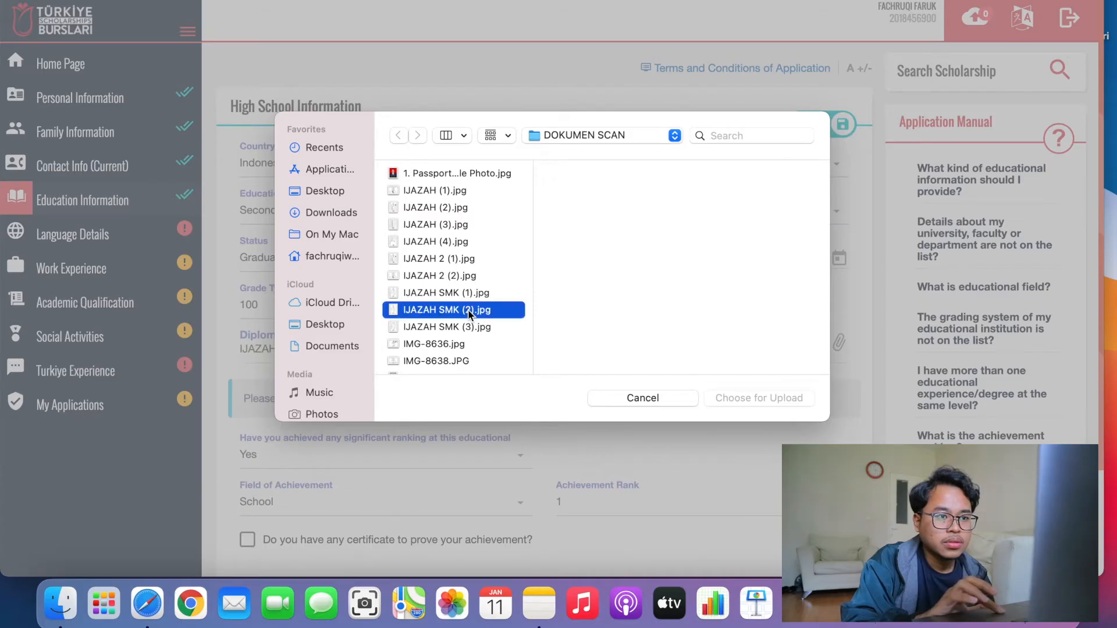
pyautogui.click(472, 327)
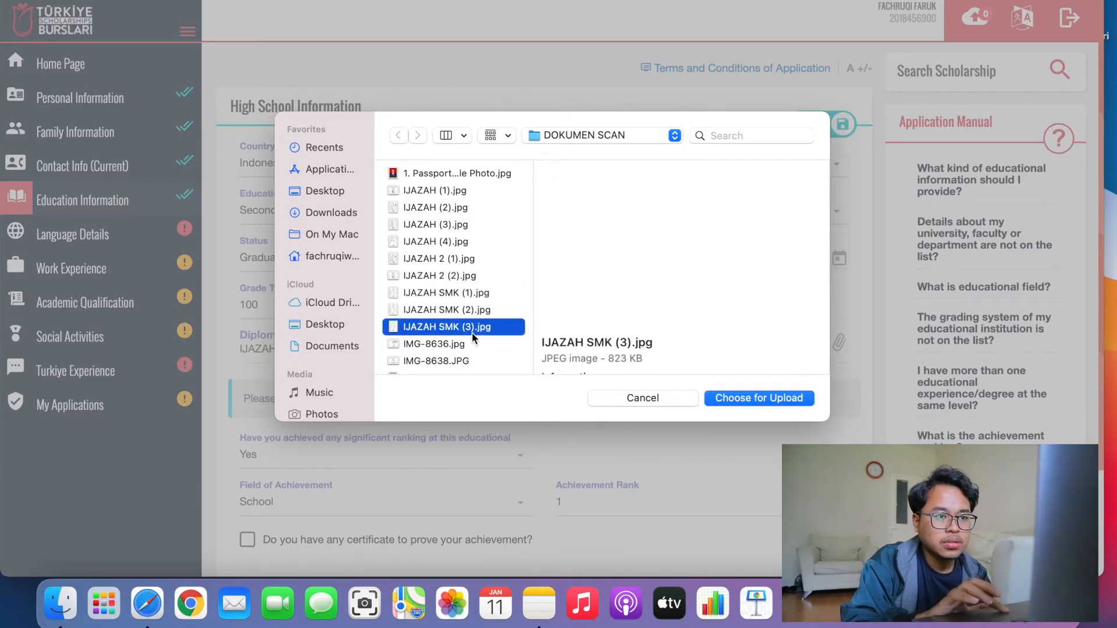
pyautogui.click(756, 400)
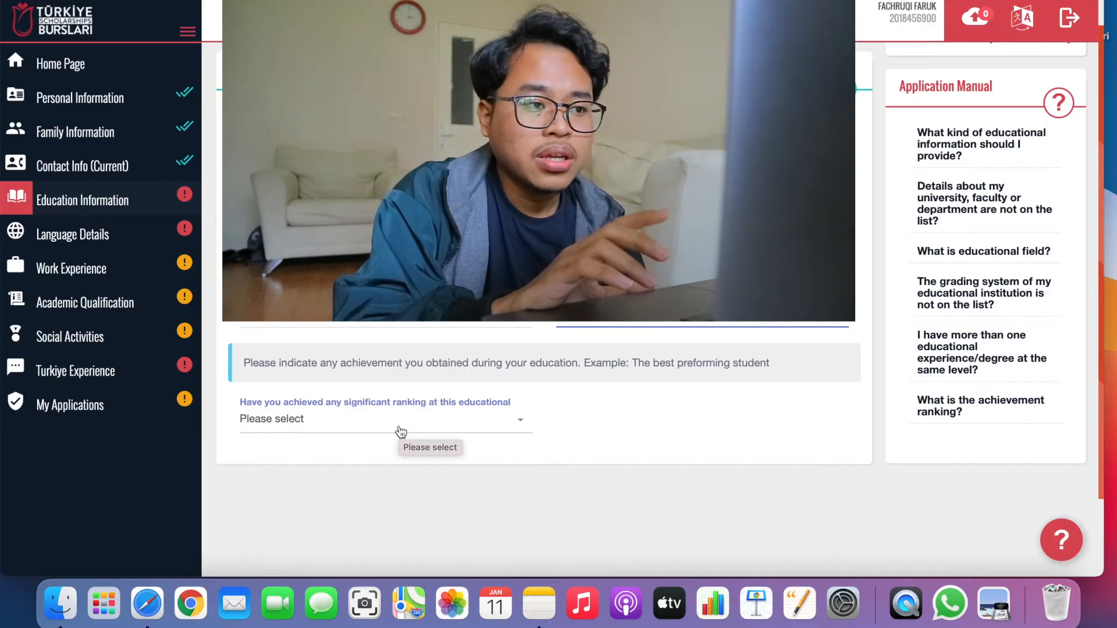
# Answer Yes to significant ranking, with field School and rank 1.
pyautogui.click(401, 431)
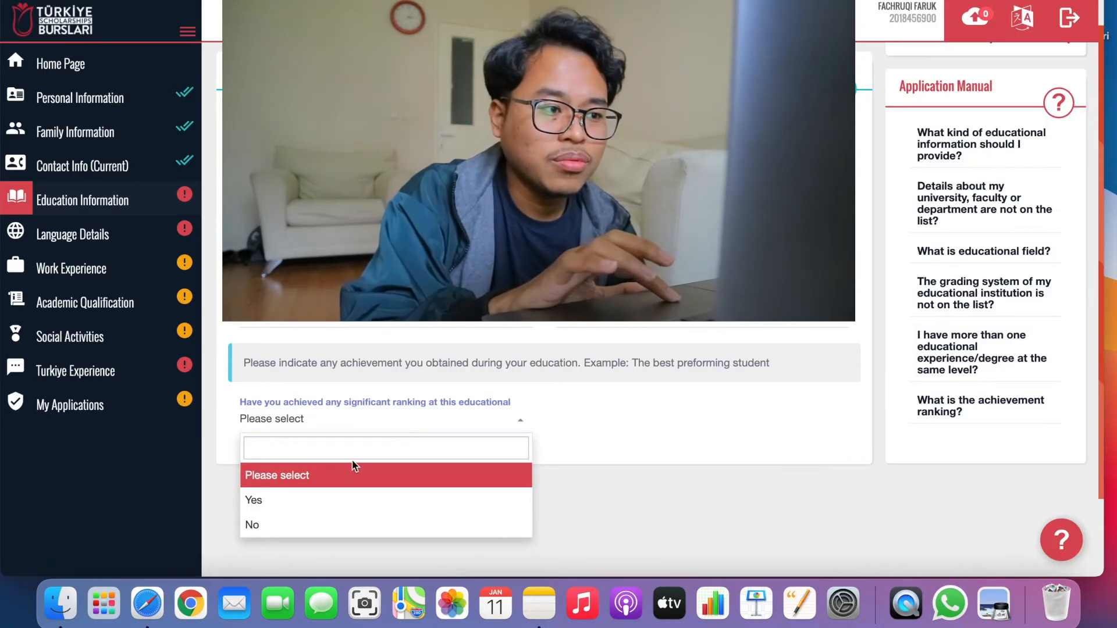
pyautogui.click(299, 510)
pyautogui.click(411, 473)
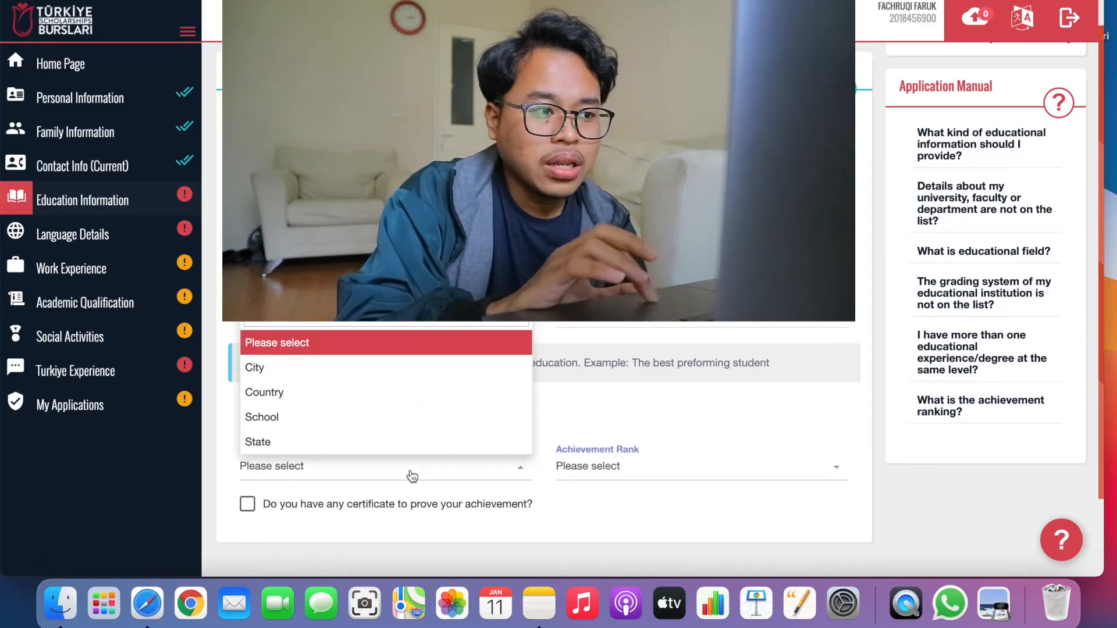
pyautogui.click(309, 419)
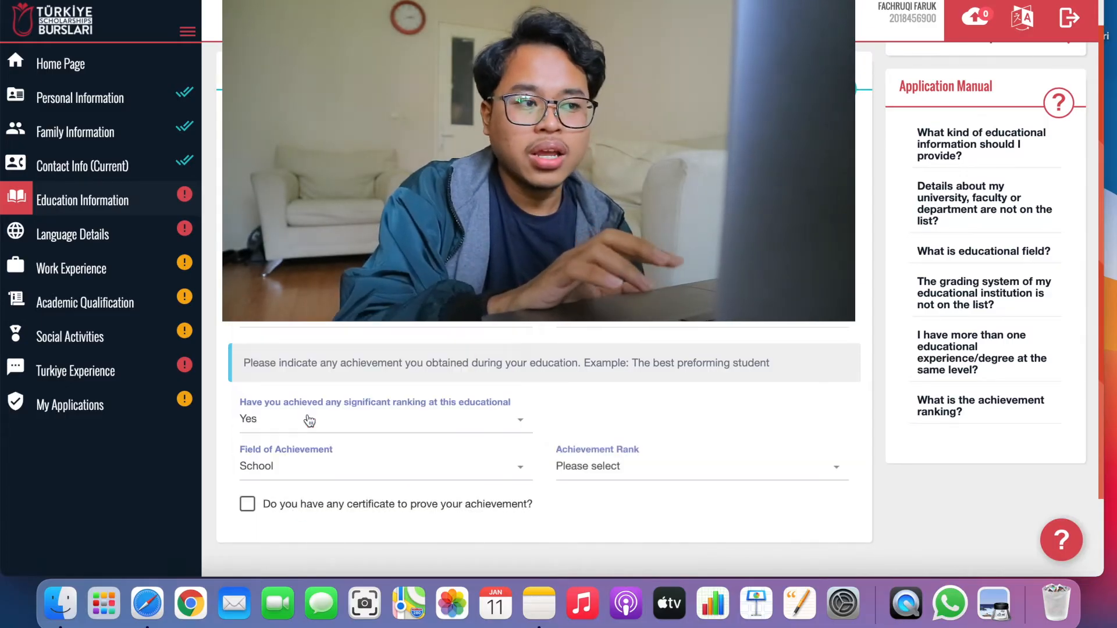
pyautogui.click(618, 469)
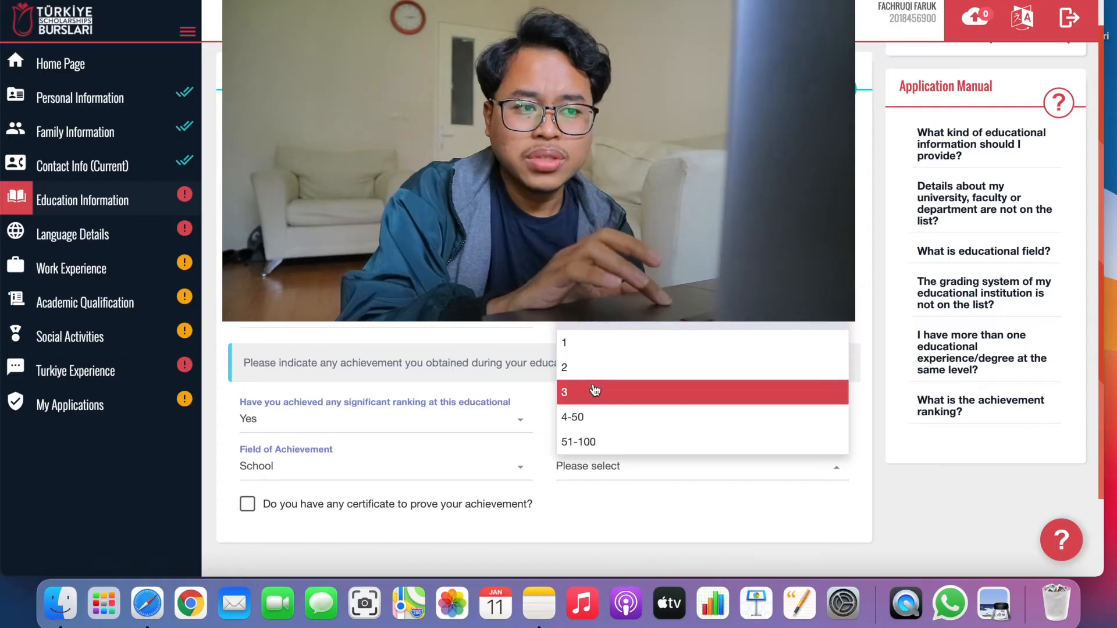
pyautogui.click(609, 356)
# Change the achievement to City, rank 51-100, backed by a certificate.
pyautogui.click(451, 469)
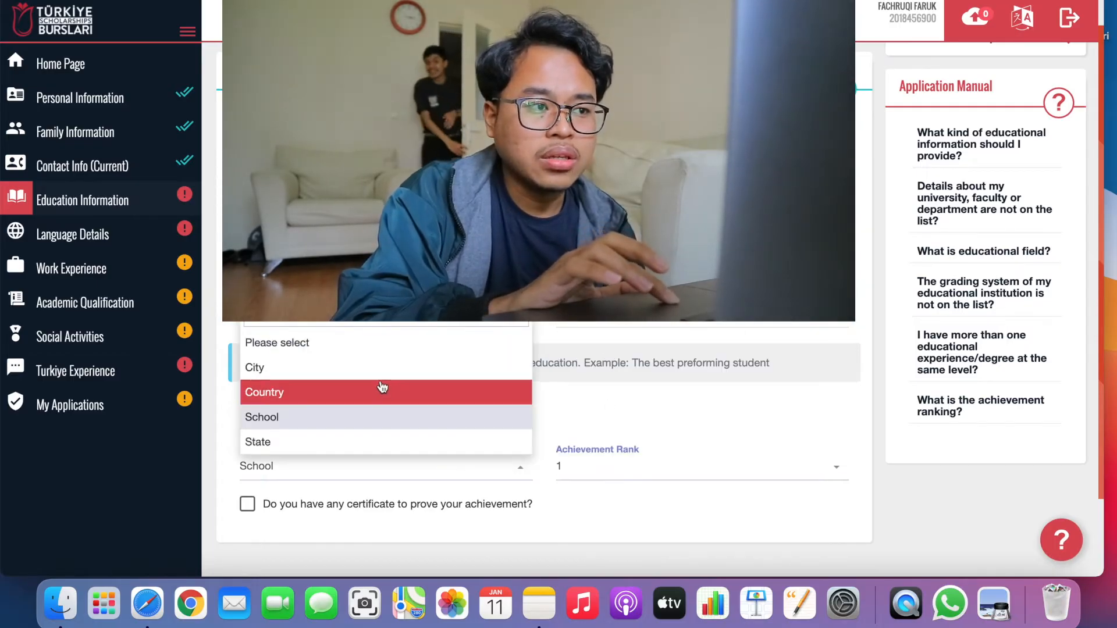
pyautogui.click(381, 377)
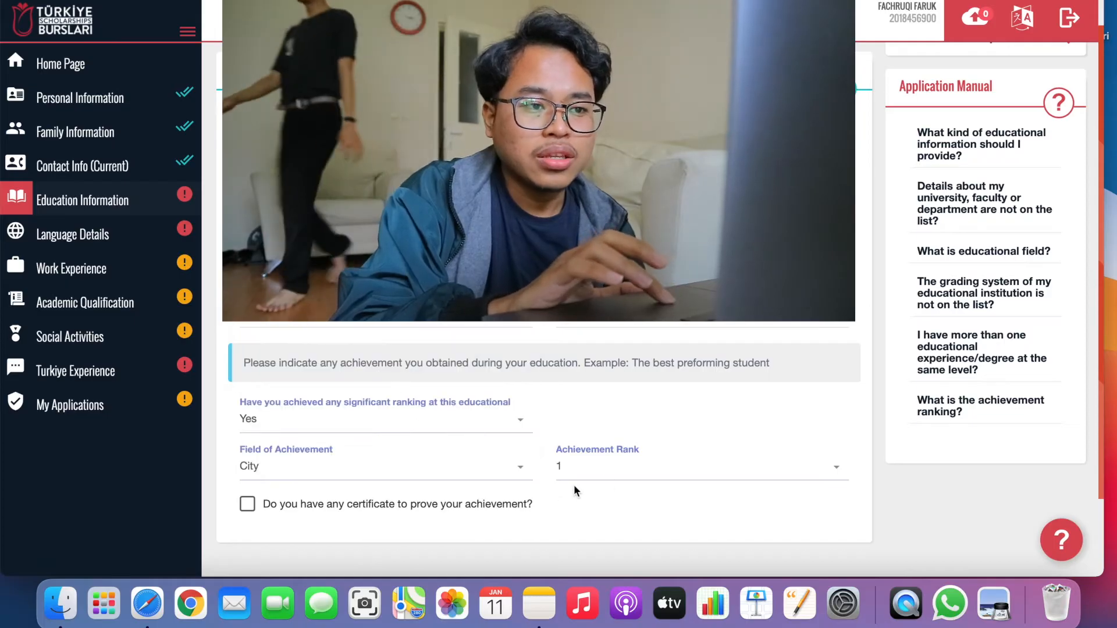
pyautogui.click(611, 476)
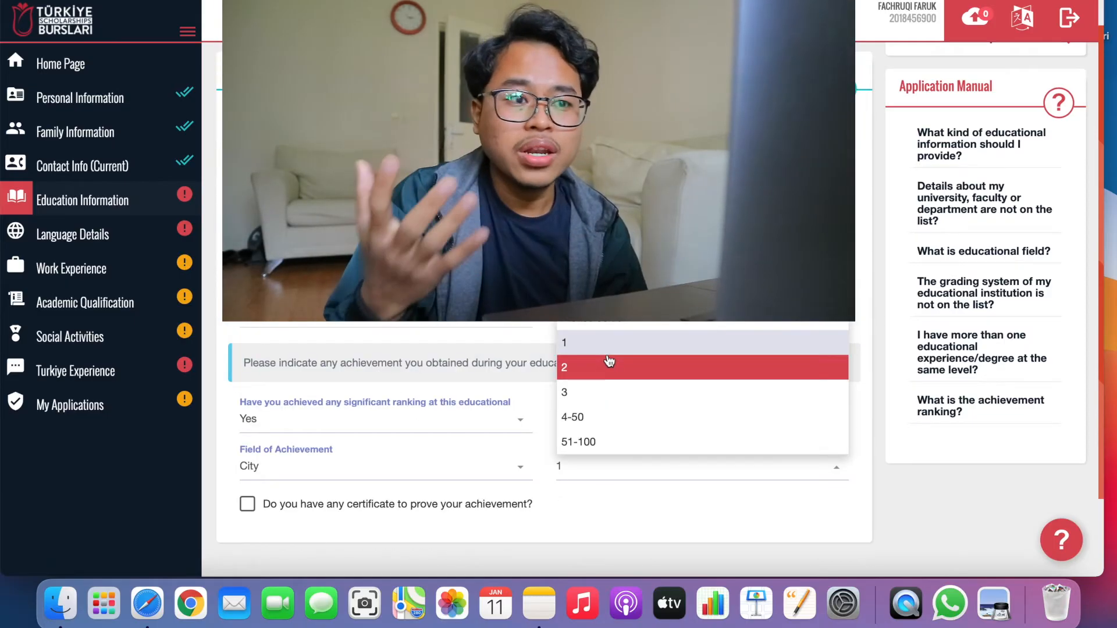
pyautogui.click(585, 443)
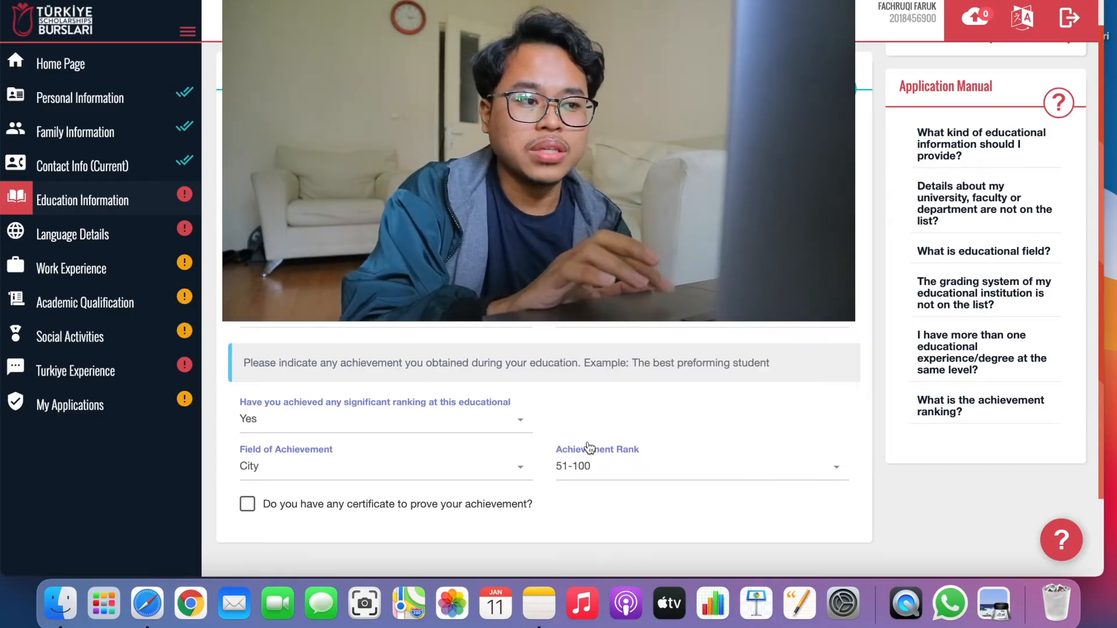
pyautogui.click(355, 508)
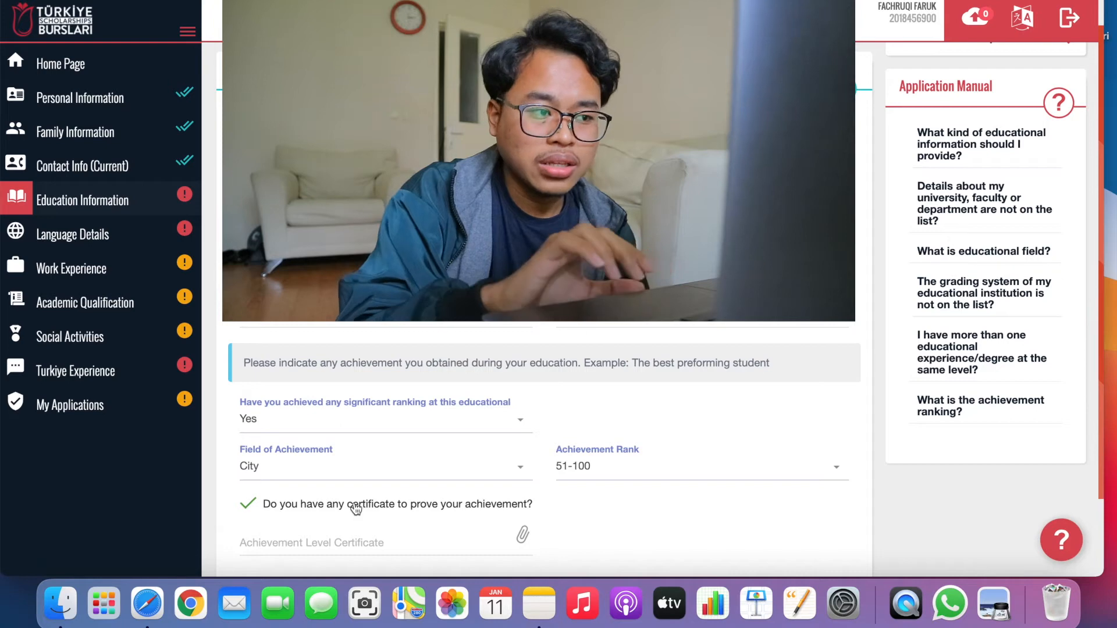
pyautogui.scroll(-3, 355, 508)
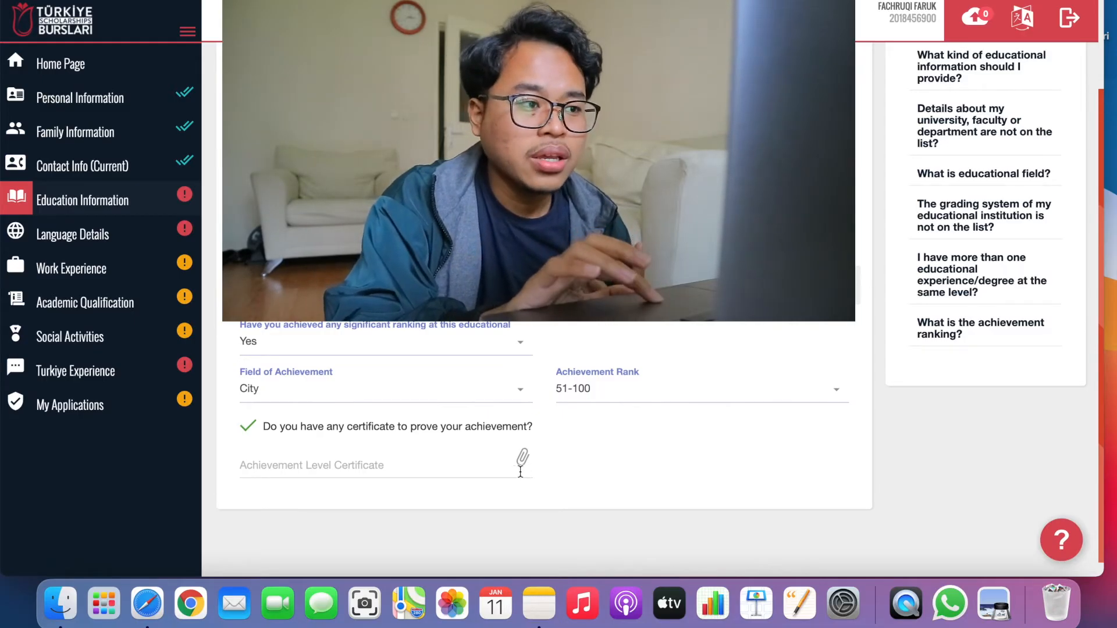
# Withdraw the certificate answer and restore field School with rank 1.
pyautogui.click(248, 427)
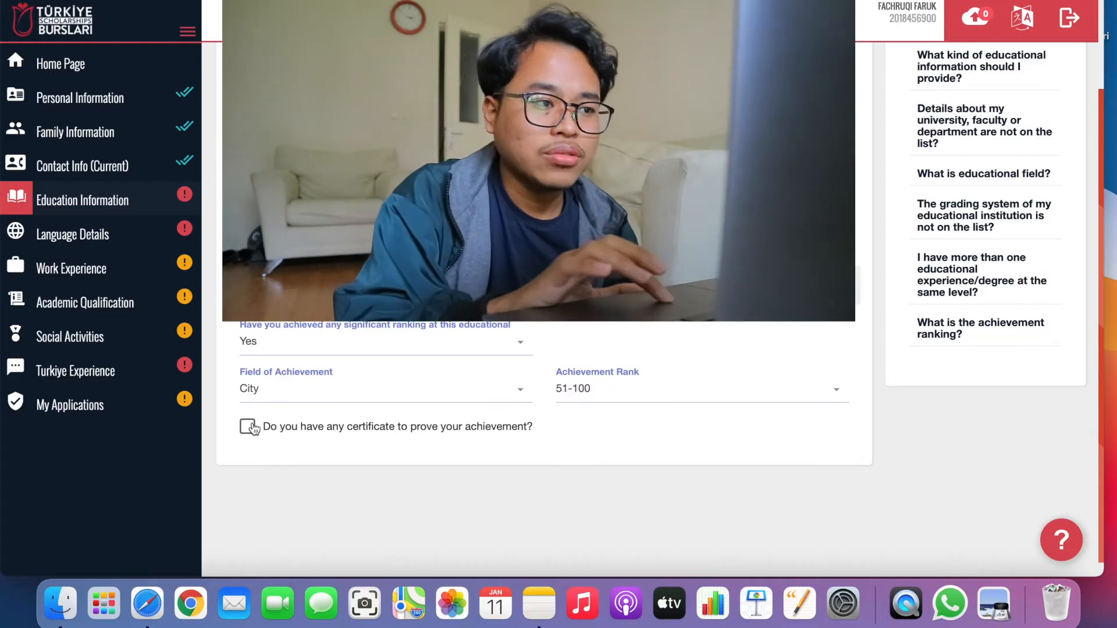
pyautogui.click(296, 397)
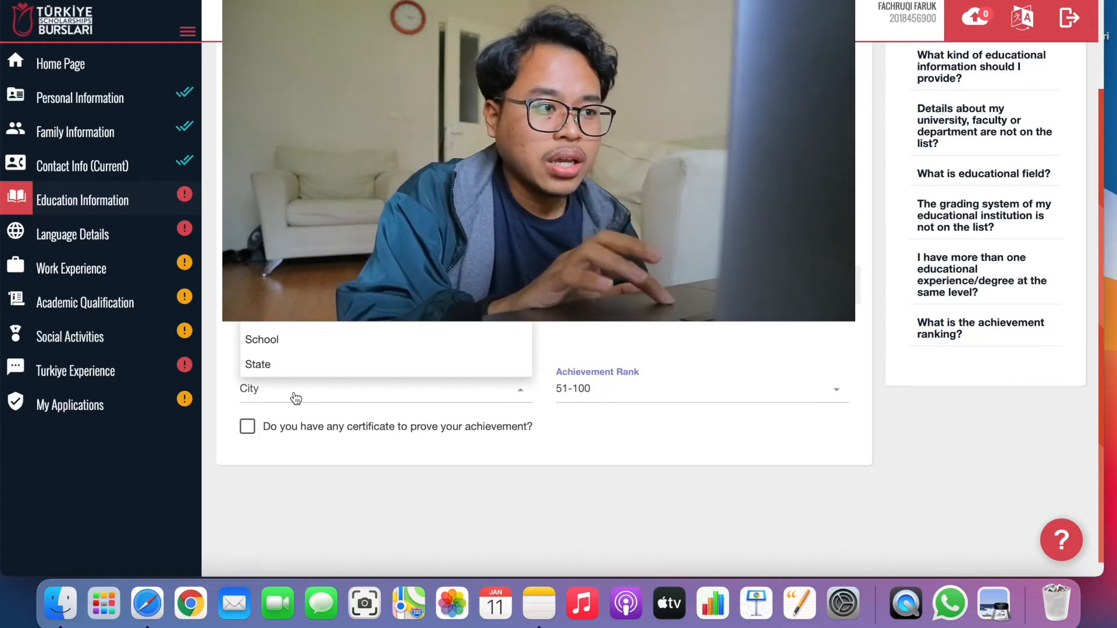
pyautogui.click(281, 341)
pyautogui.click(578, 391)
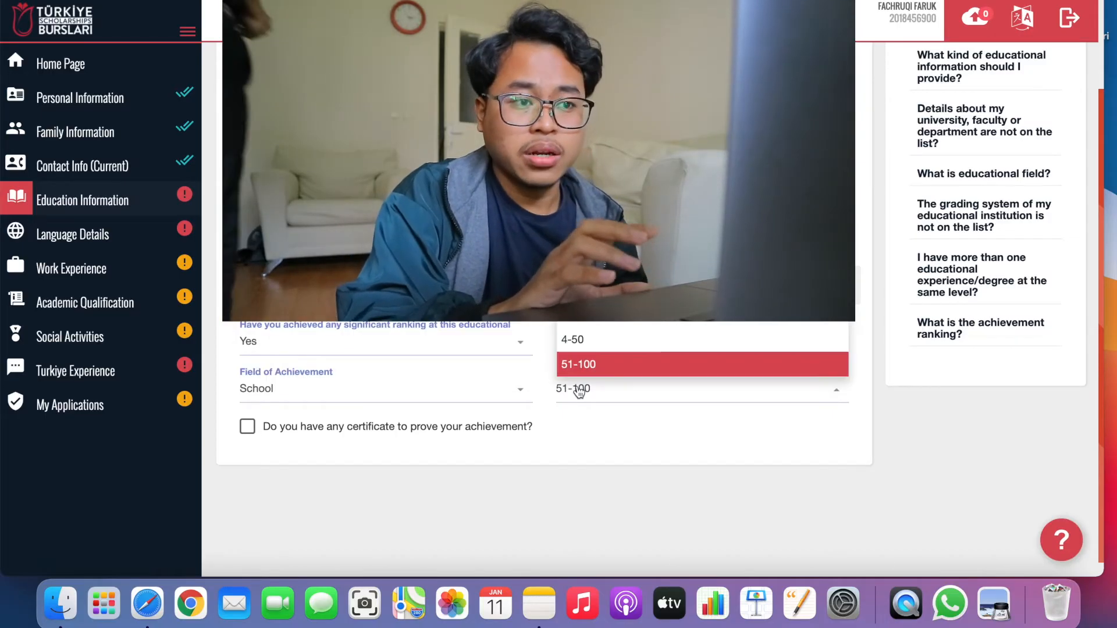
pyautogui.click(575, 265)
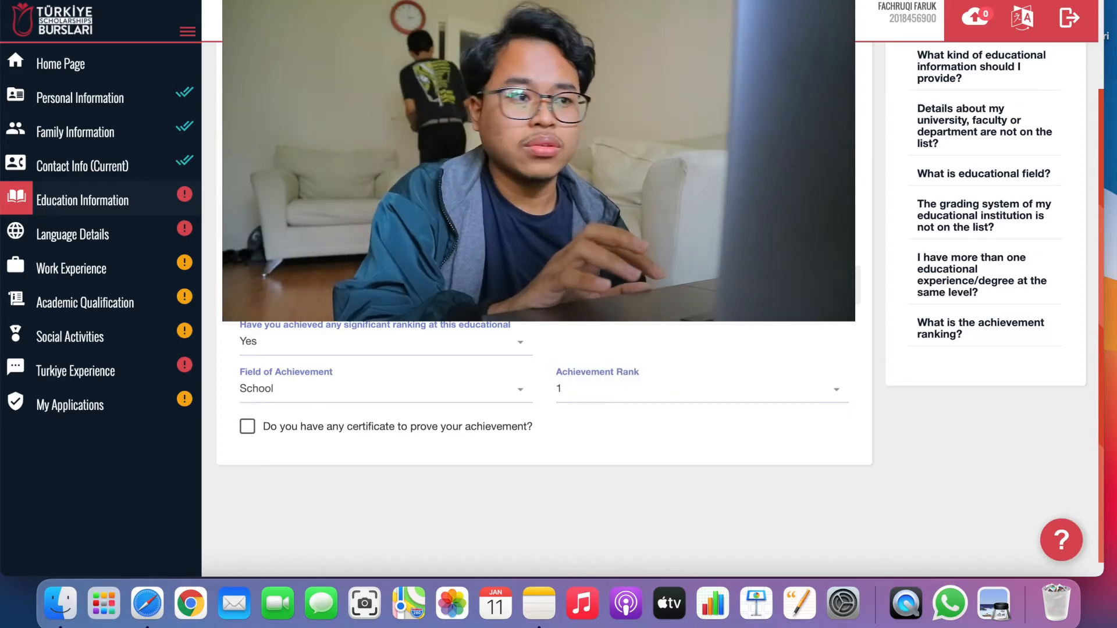
pyautogui.scroll(3, 544, 442)
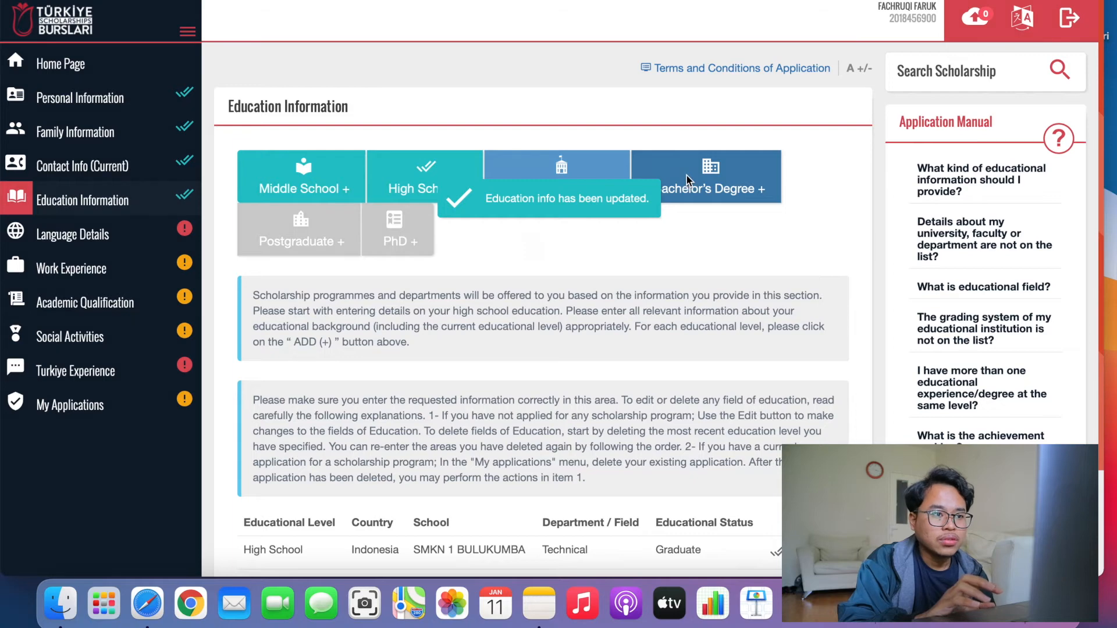
# Add a Bachelor's degree entry located in Indonesia, city Makassar (Kota).
pyautogui.click(687, 176)
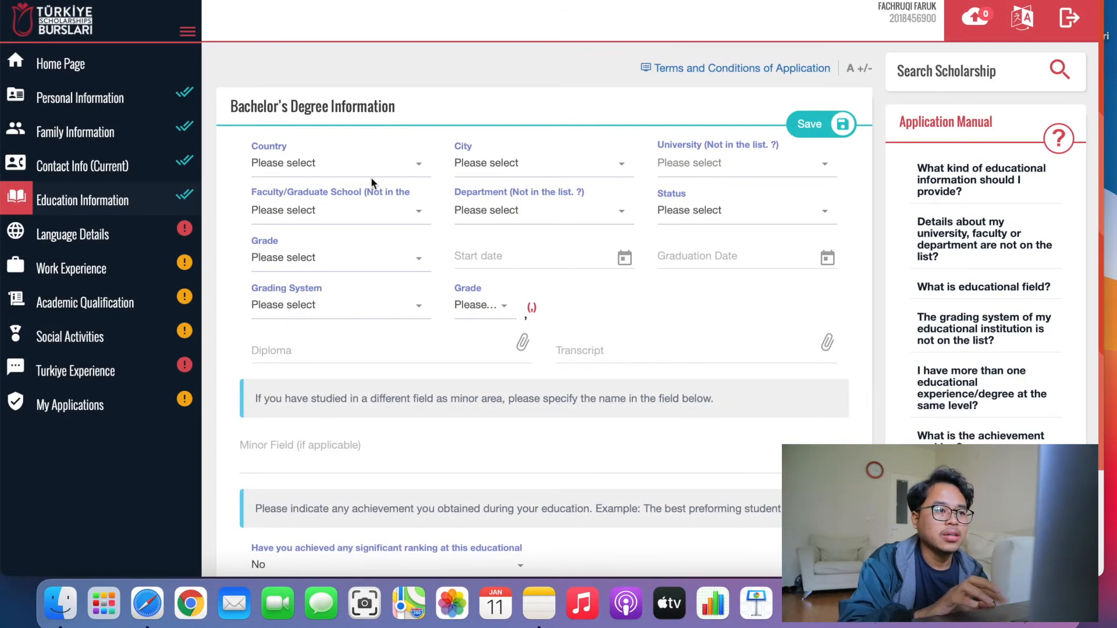
pyautogui.click(372, 176)
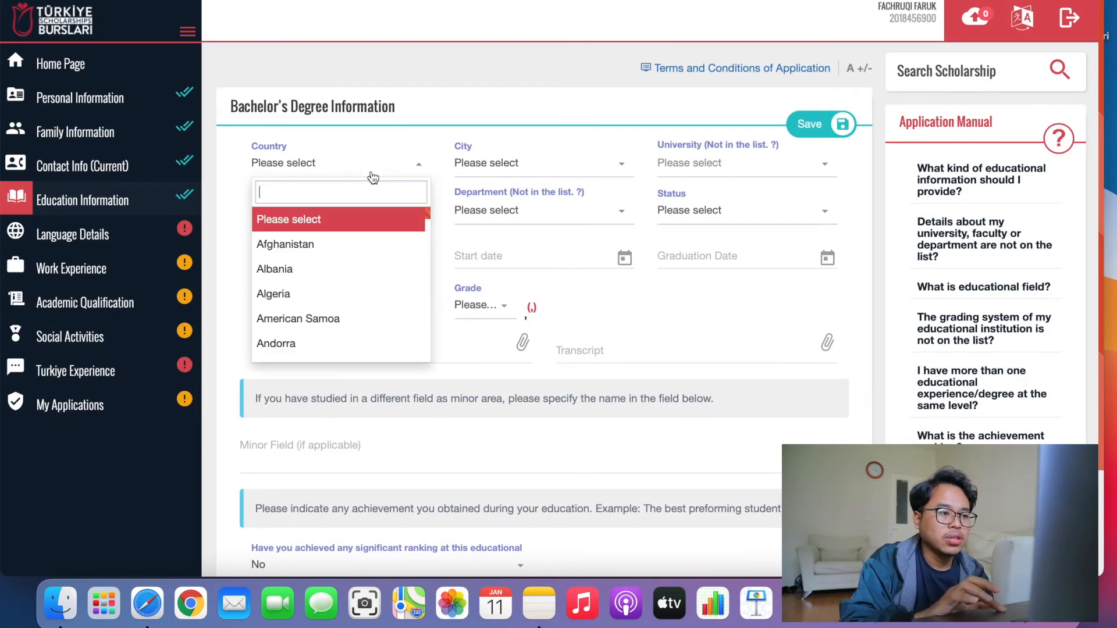
pyautogui.write('ind')
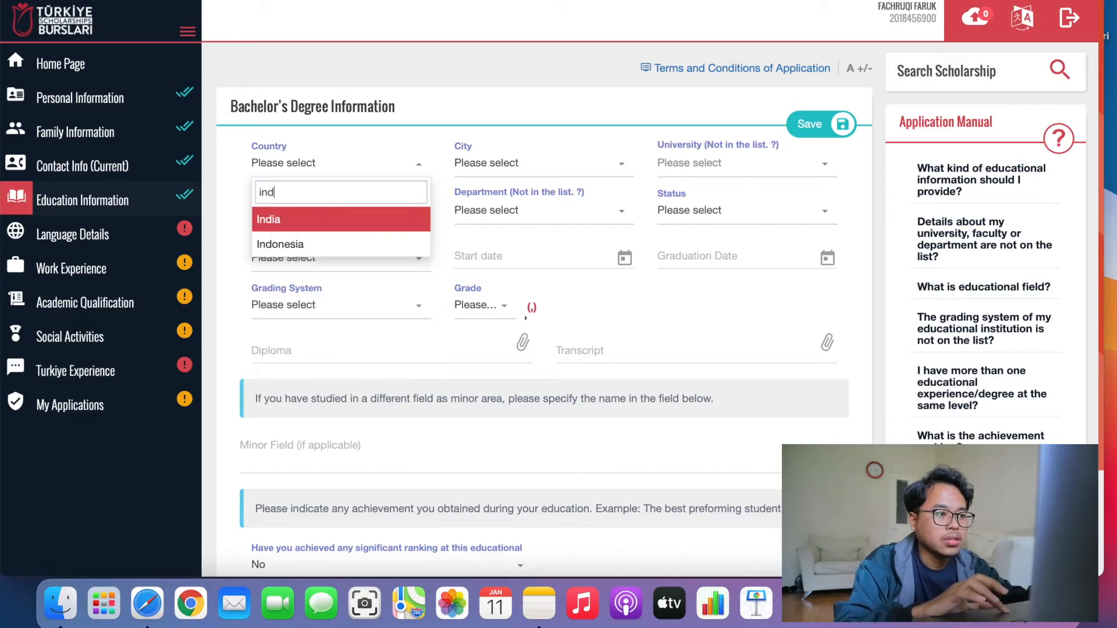
pyautogui.press('Down')
pyautogui.press('Return')
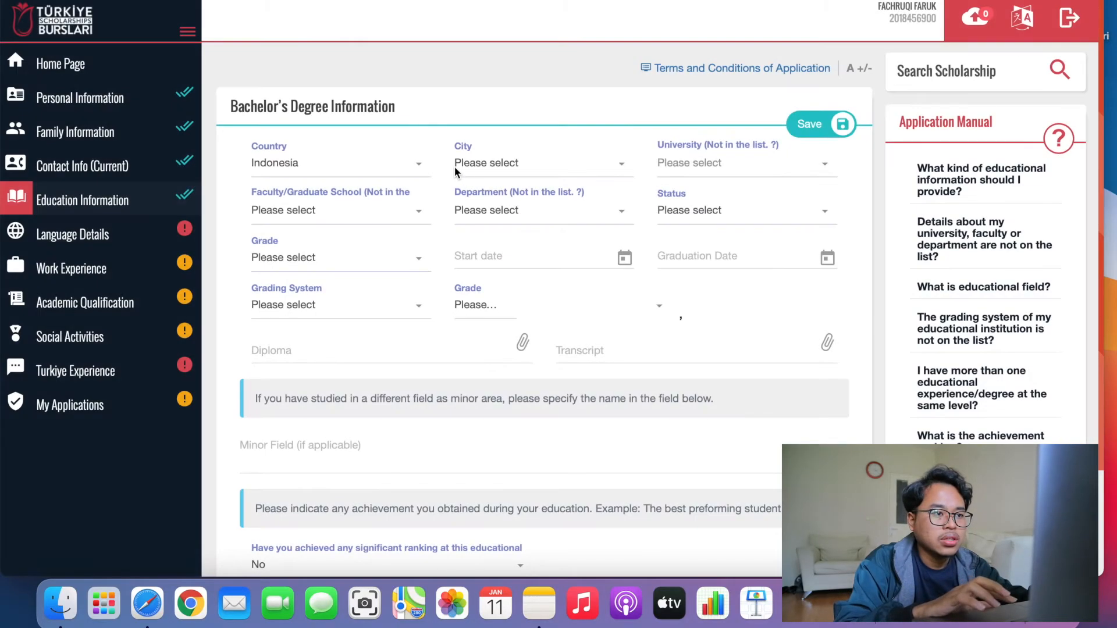
pyautogui.click(455, 167)
pyautogui.write('bulu')
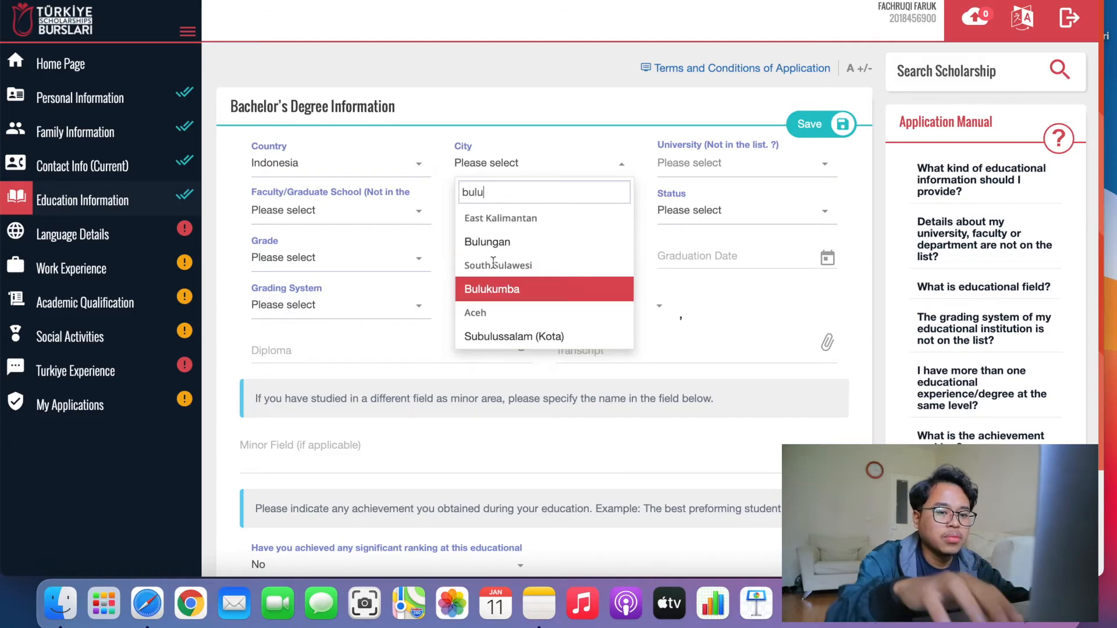
pyautogui.press('BackSpace')
pyautogui.press('BackSpace')
pyautogui.press('BackSpace')
pyautogui.press('BackSpace')
pyautogui.write('maka')
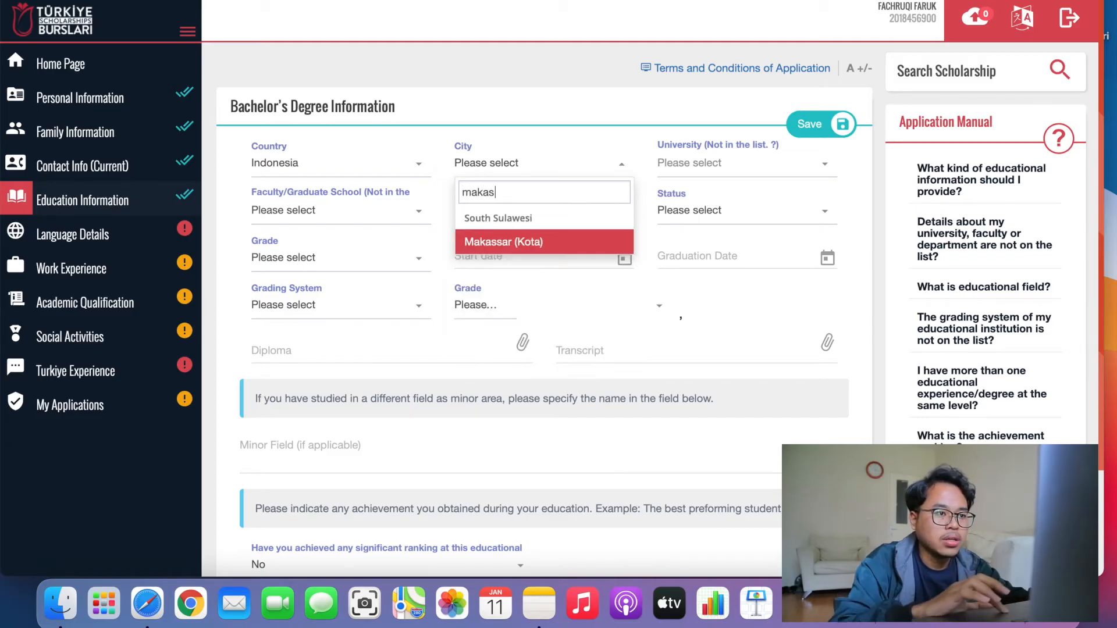
pyautogui.write('s')
pyautogui.click(519, 242)
# Choose HASANUDDIN UNIVERSITY, faculty Marine and Fisheries, department Fishery.
pyautogui.click(719, 158)
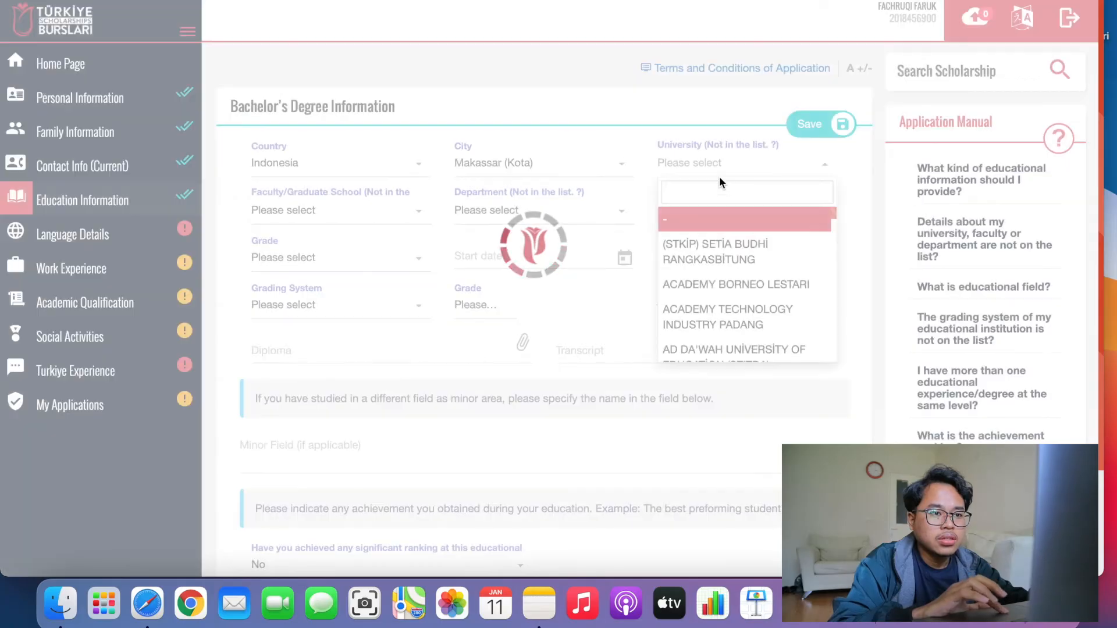
pyautogui.write('uni')
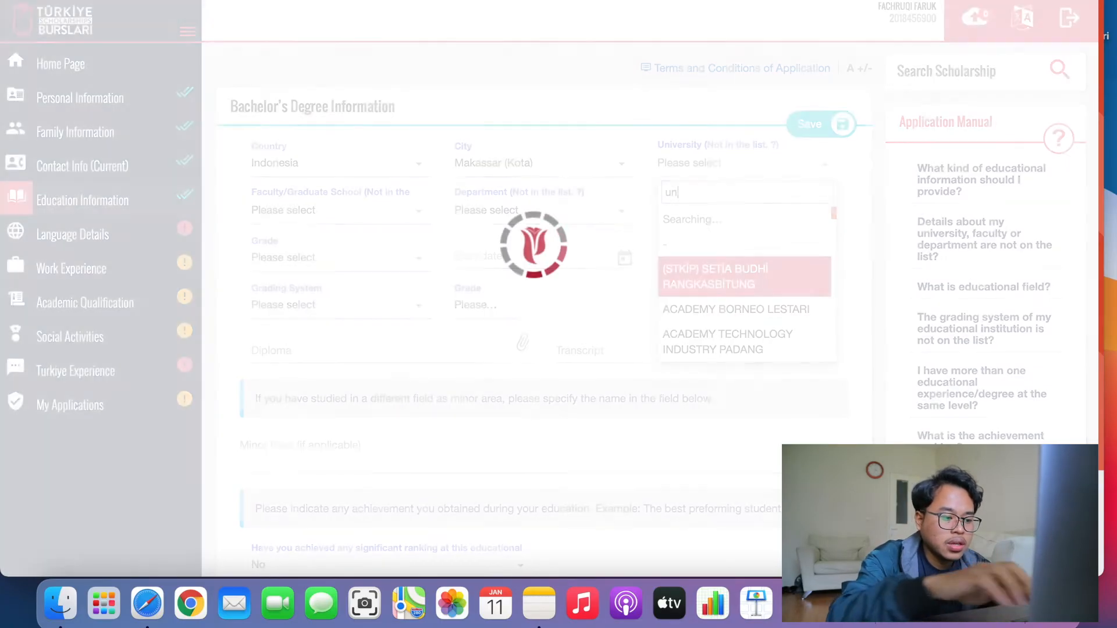
pyautogui.write('vers')
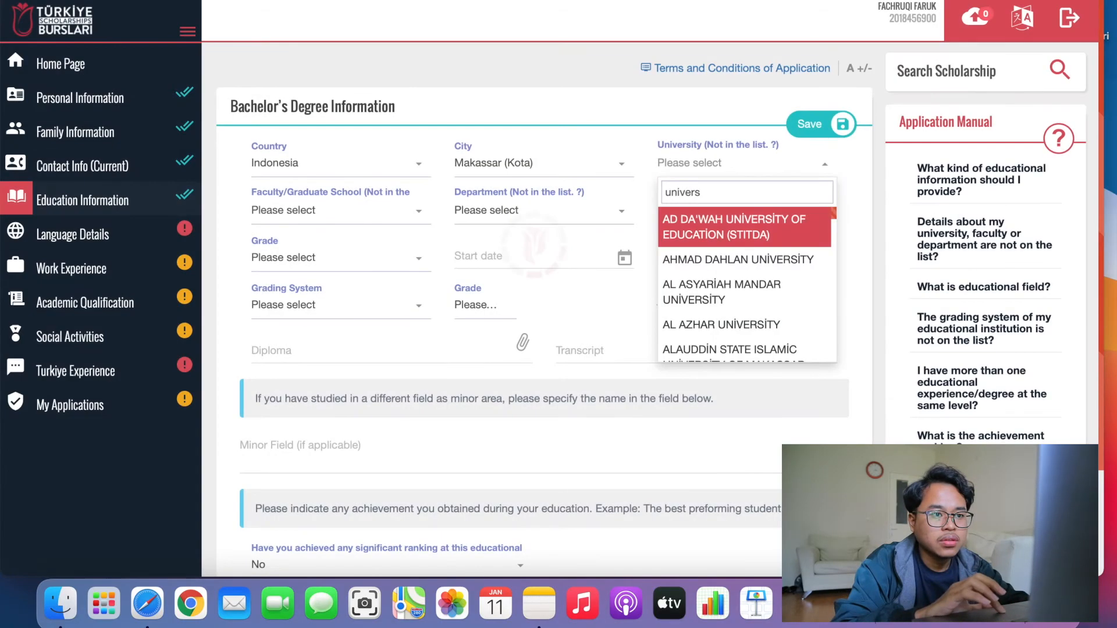
pyautogui.press('cmd+a')
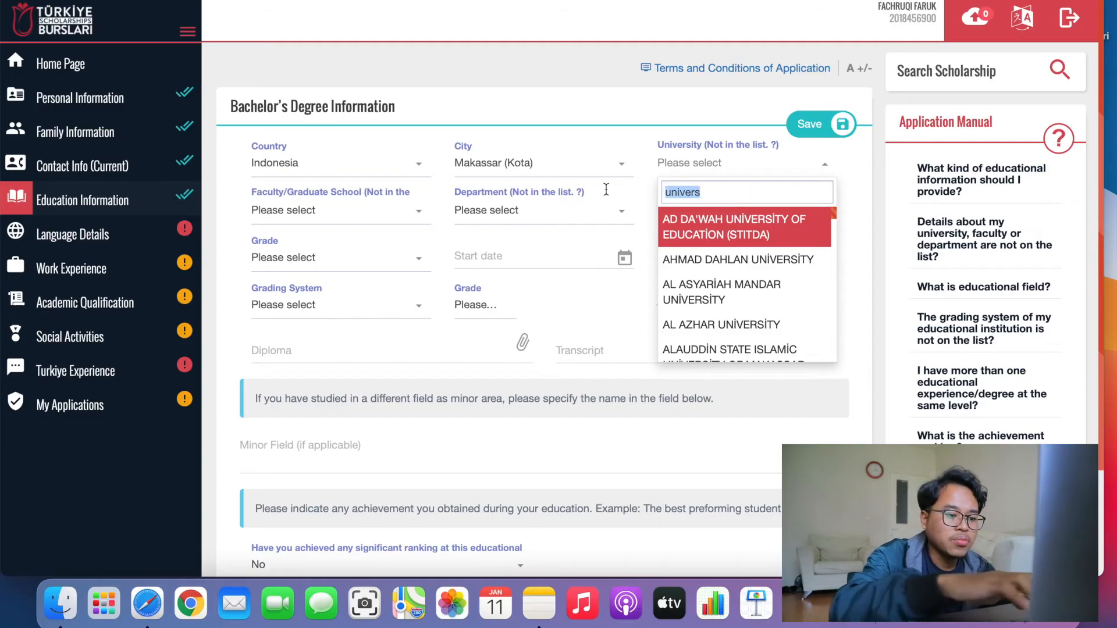
pyautogui.press('BackSpace')
pyautogui.write('hasa')
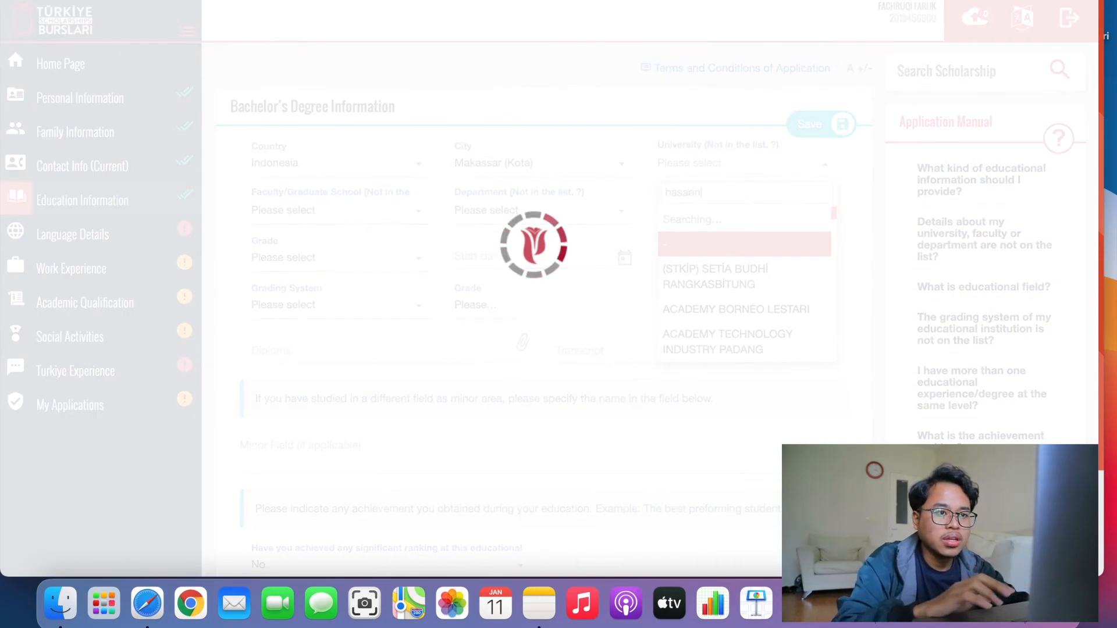
pyautogui.write('n')
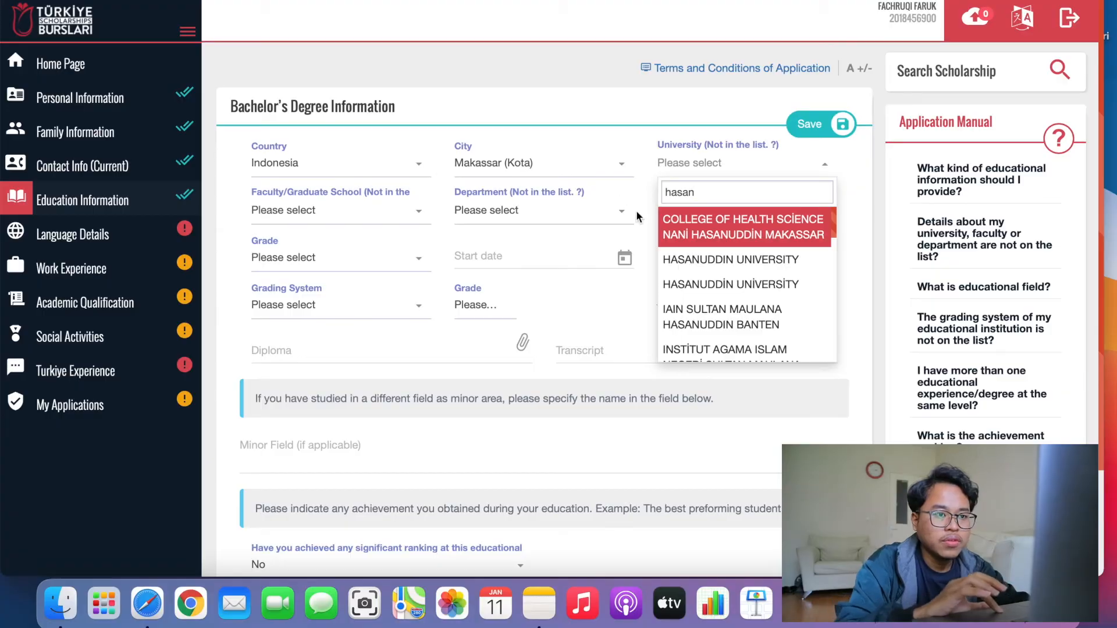
pyautogui.click(702, 260)
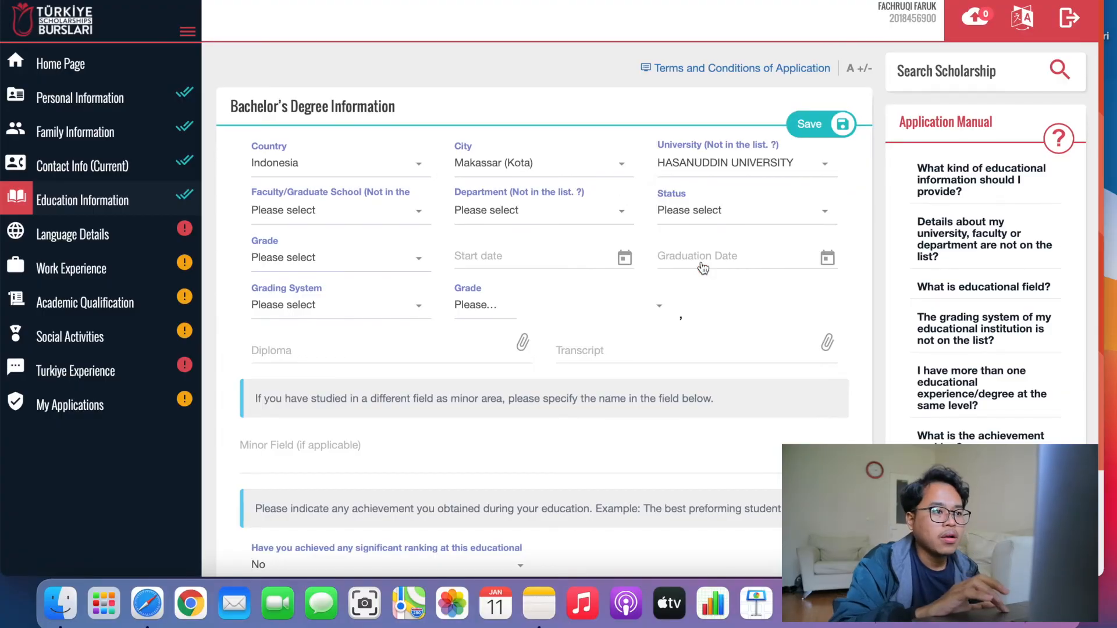
pyautogui.click(364, 217)
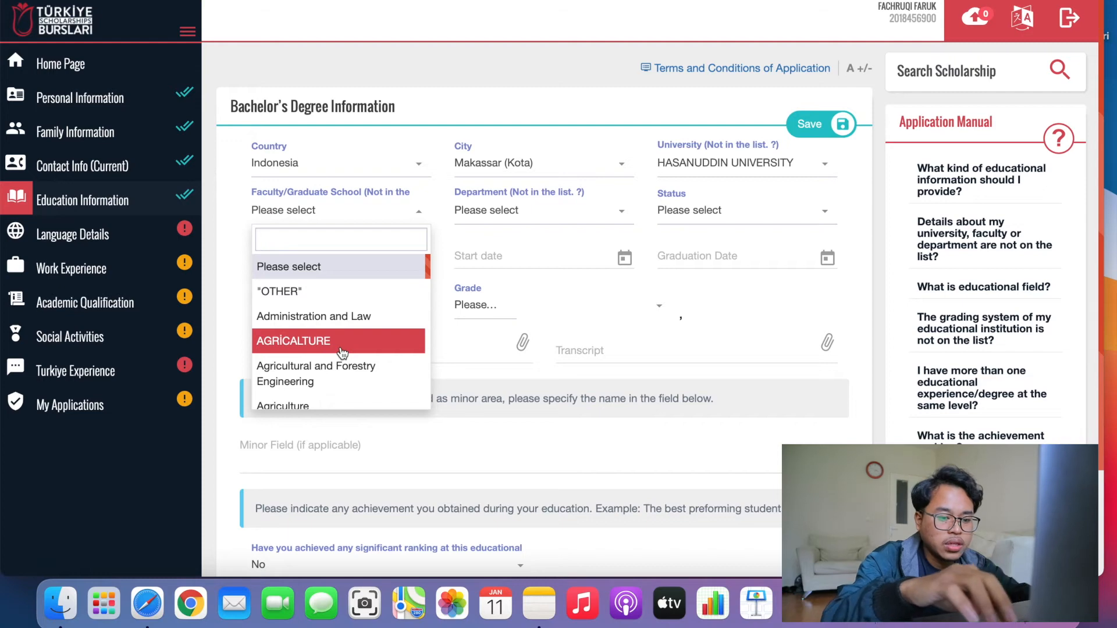
pyautogui.write('fis')
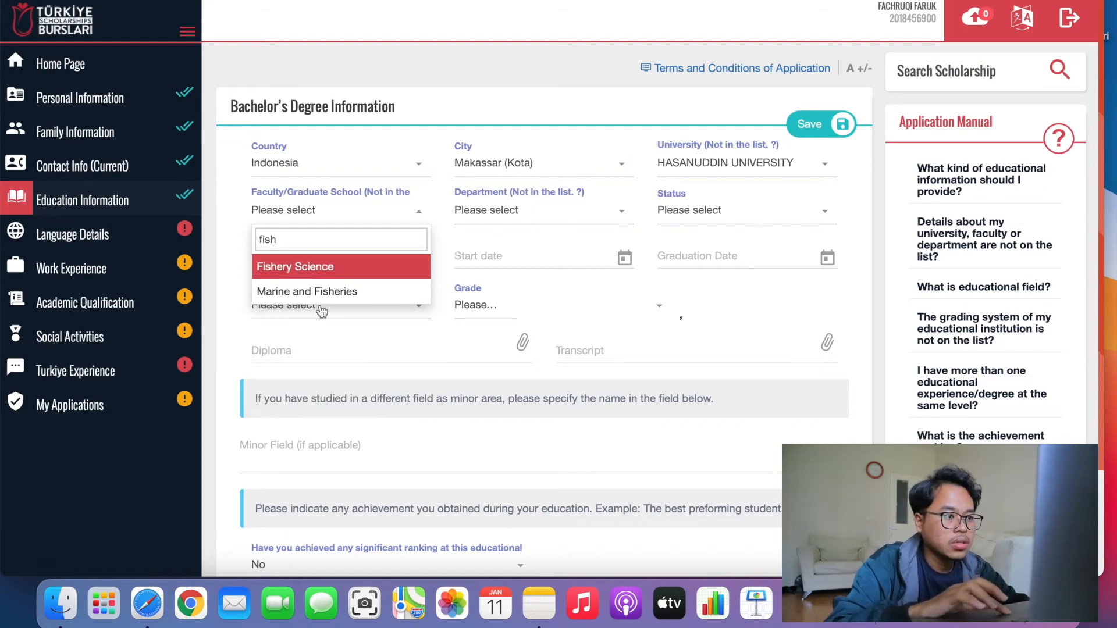
pyautogui.write('h')
pyautogui.click(324, 291)
pyautogui.click(507, 225)
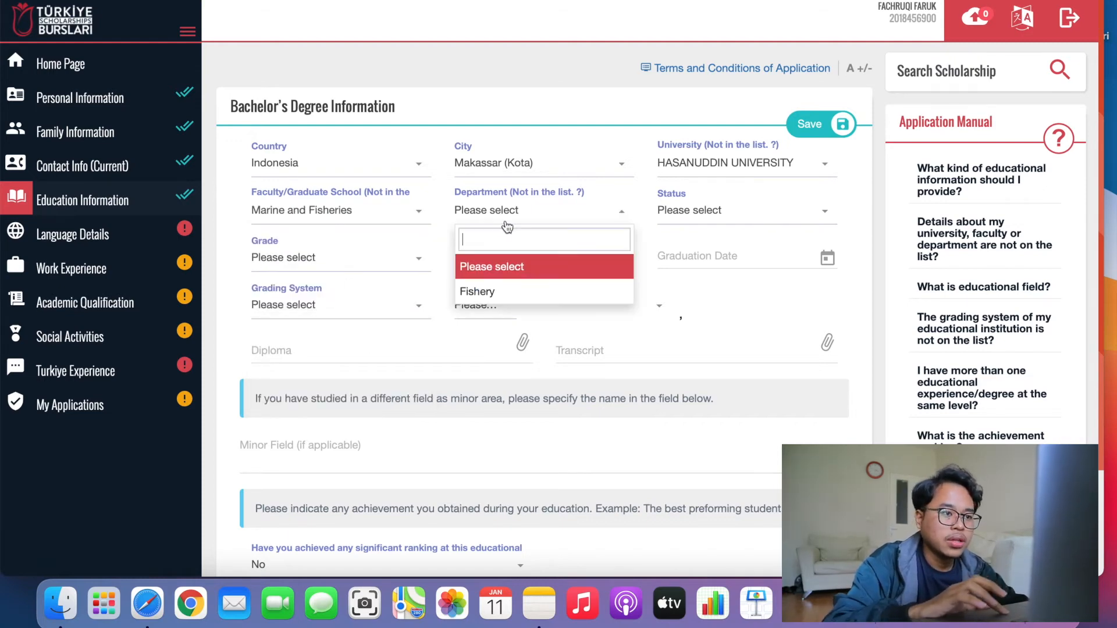
pyautogui.click(510, 291)
# Set the degree's study status to Continues.
pyautogui.click(726, 211)
pyautogui.click(734, 319)
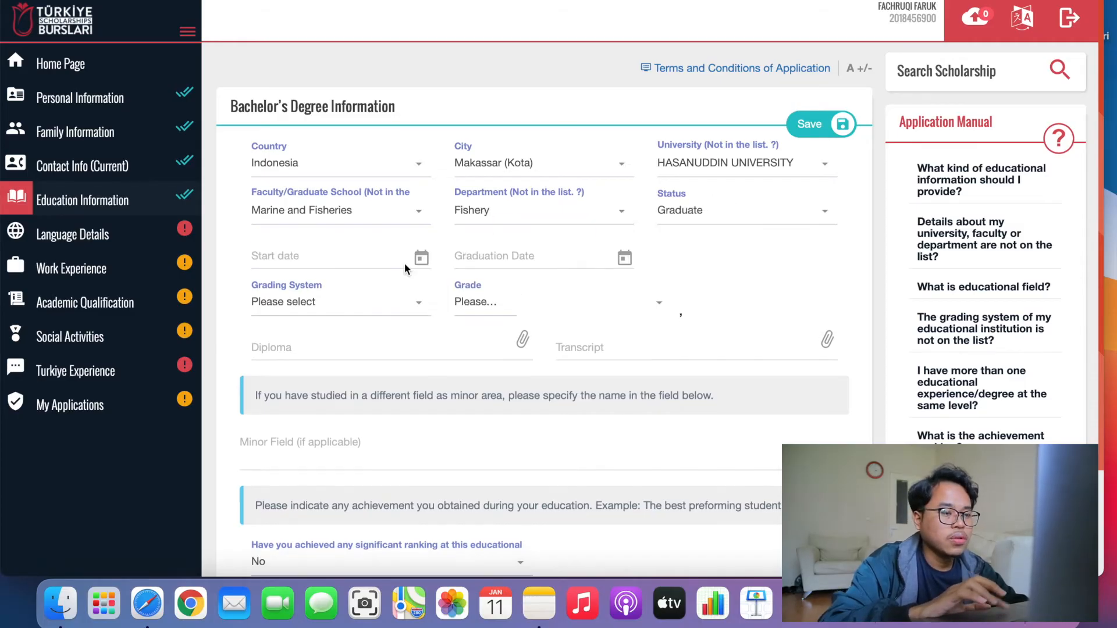
pyautogui.click(353, 259)
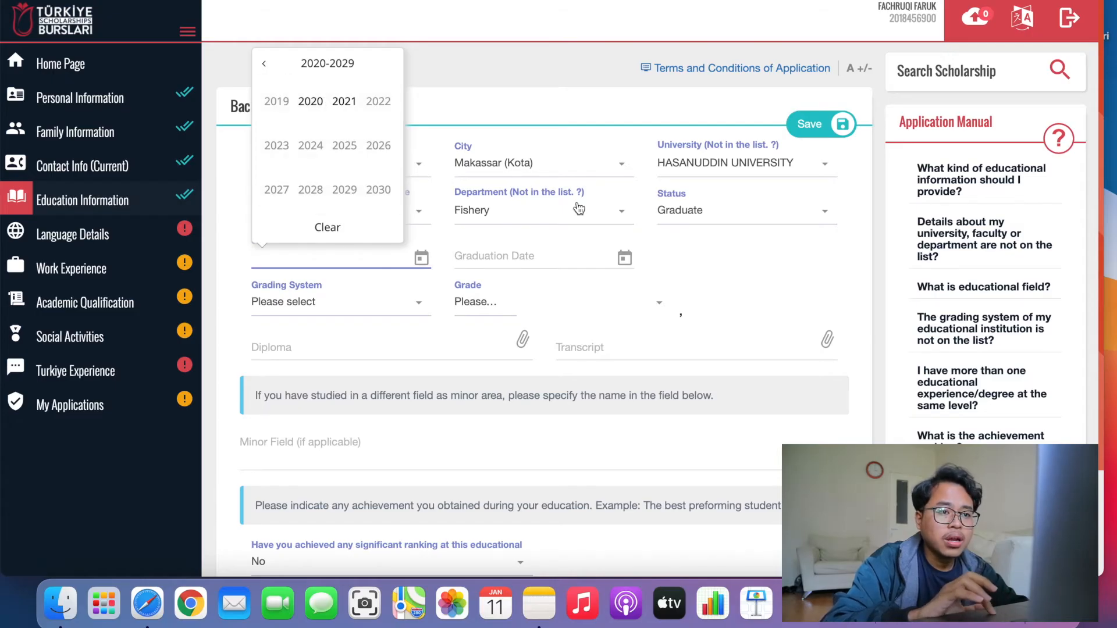
pyautogui.click(744, 248)
pyautogui.click(717, 221)
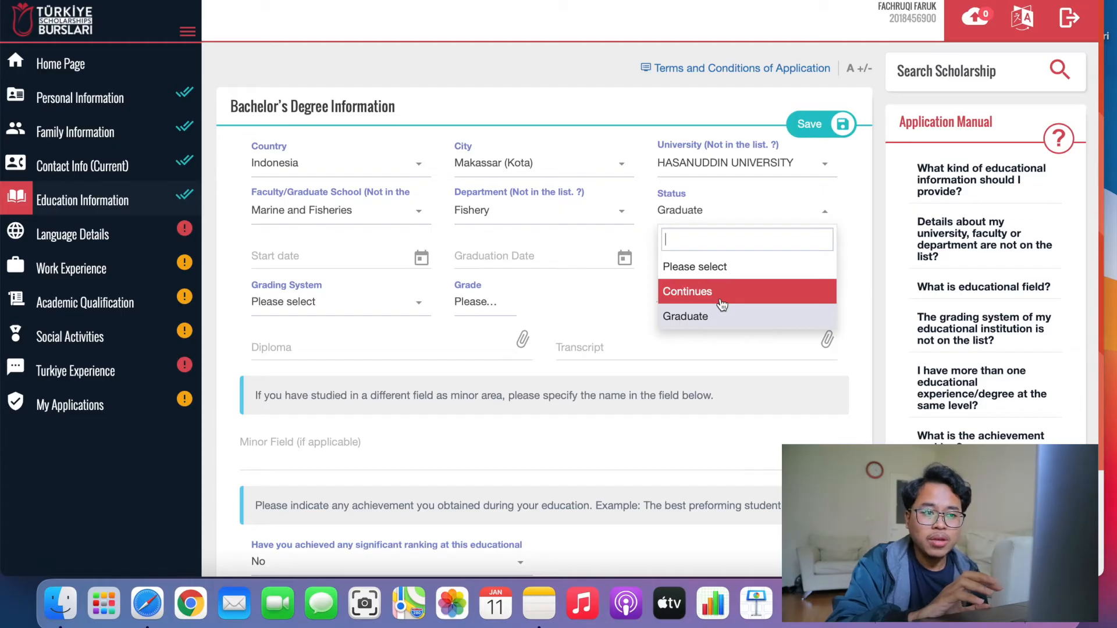
pyautogui.click(717, 296)
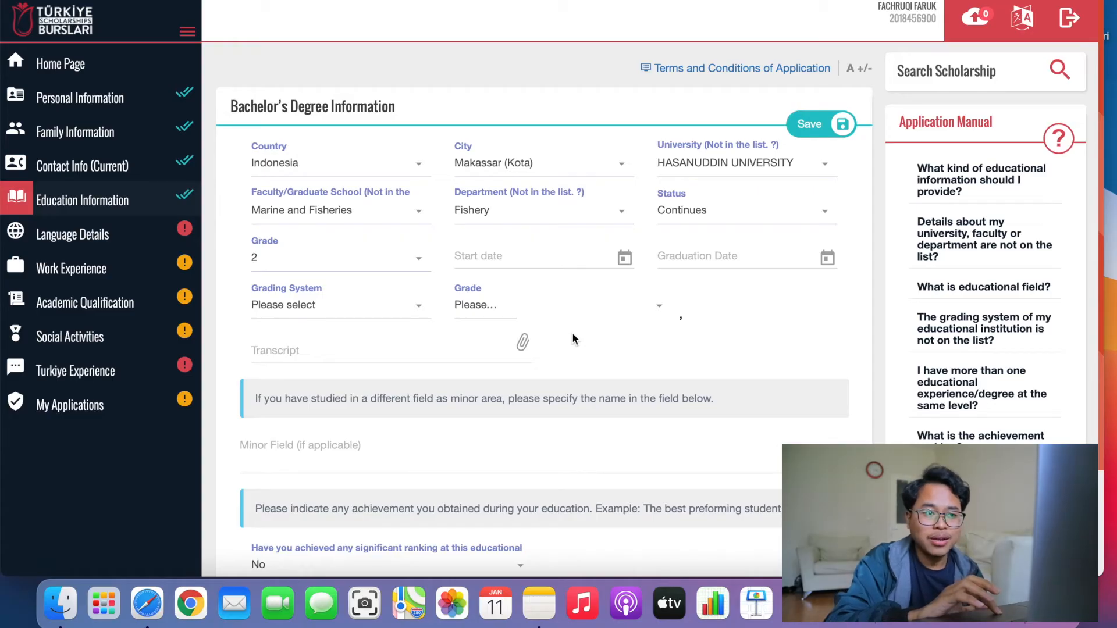
# Switch the status back to Graduate and set the start date to 04/06/2014.
pyautogui.click(713, 256)
pyautogui.click(750, 292)
pyautogui.click(747, 213)
pyautogui.click(681, 314)
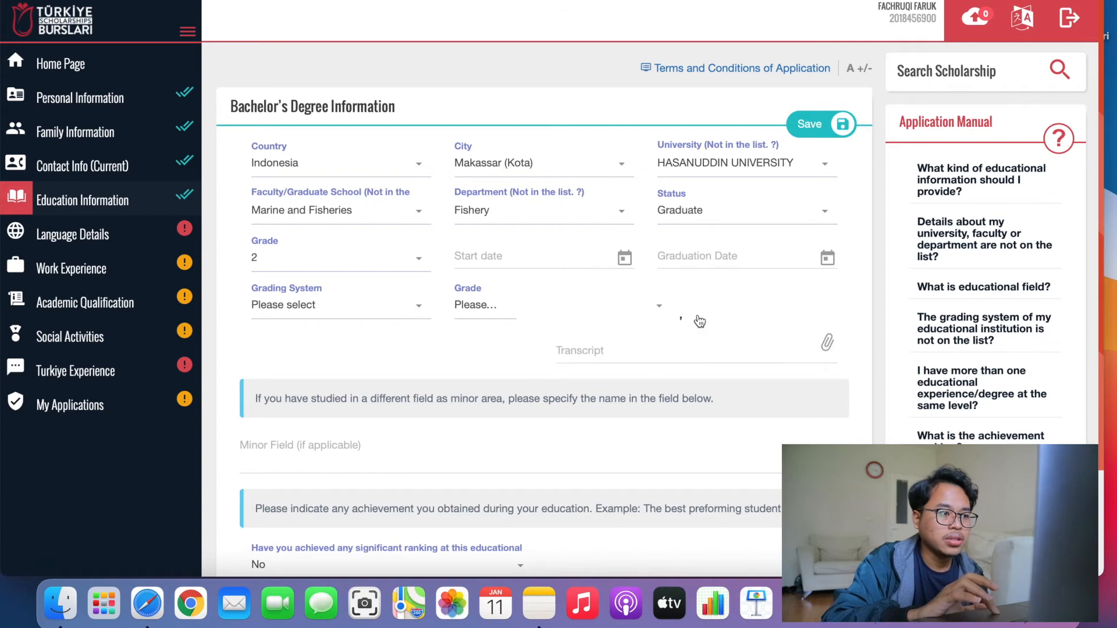
pyautogui.click(354, 264)
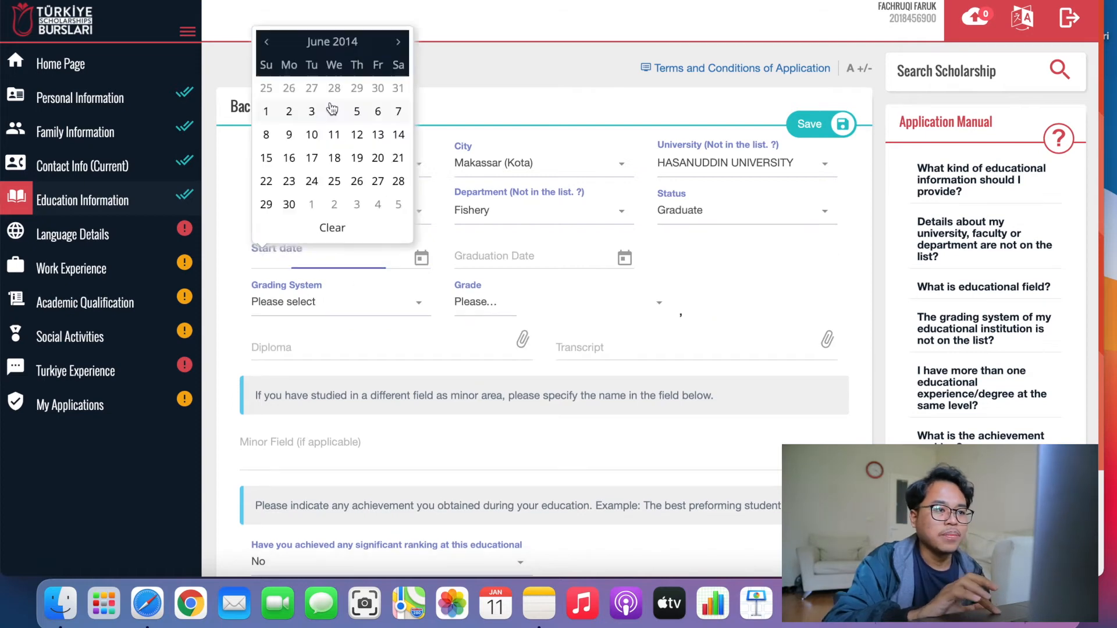
pyautogui.click(333, 109)
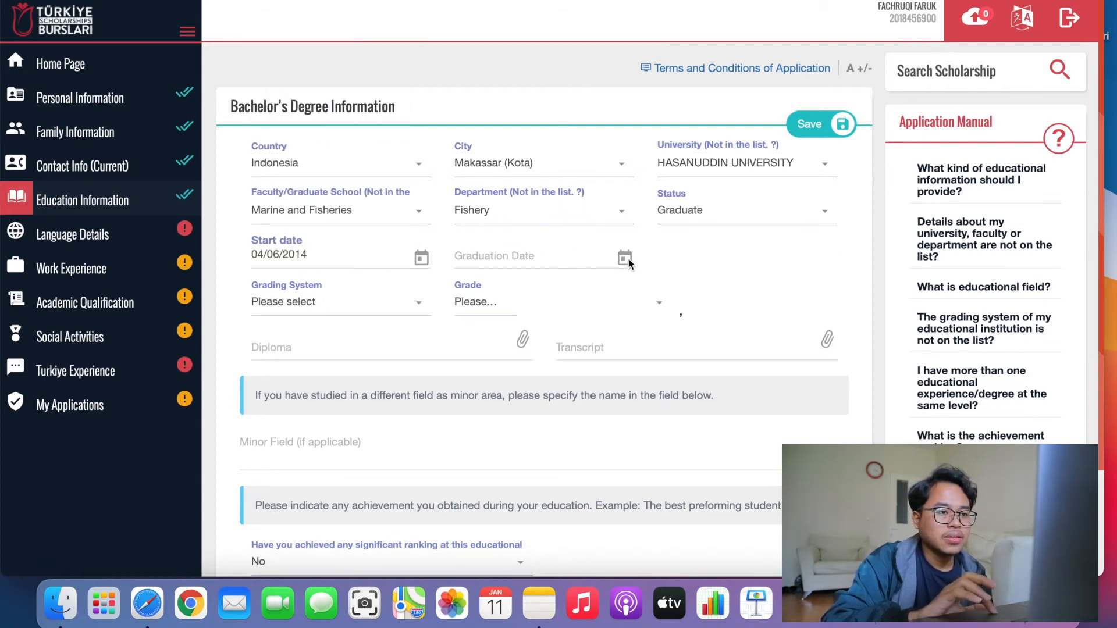
# Record a grade of 3,89 on the 4-point grading system.
pyautogui.click(348, 304)
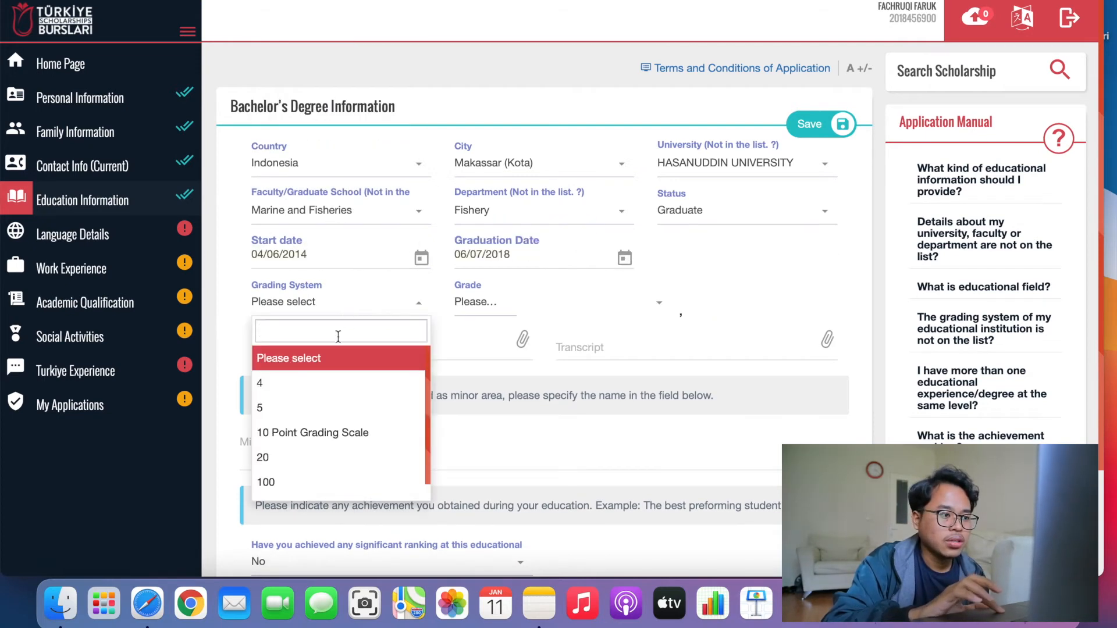
pyautogui.click(309, 385)
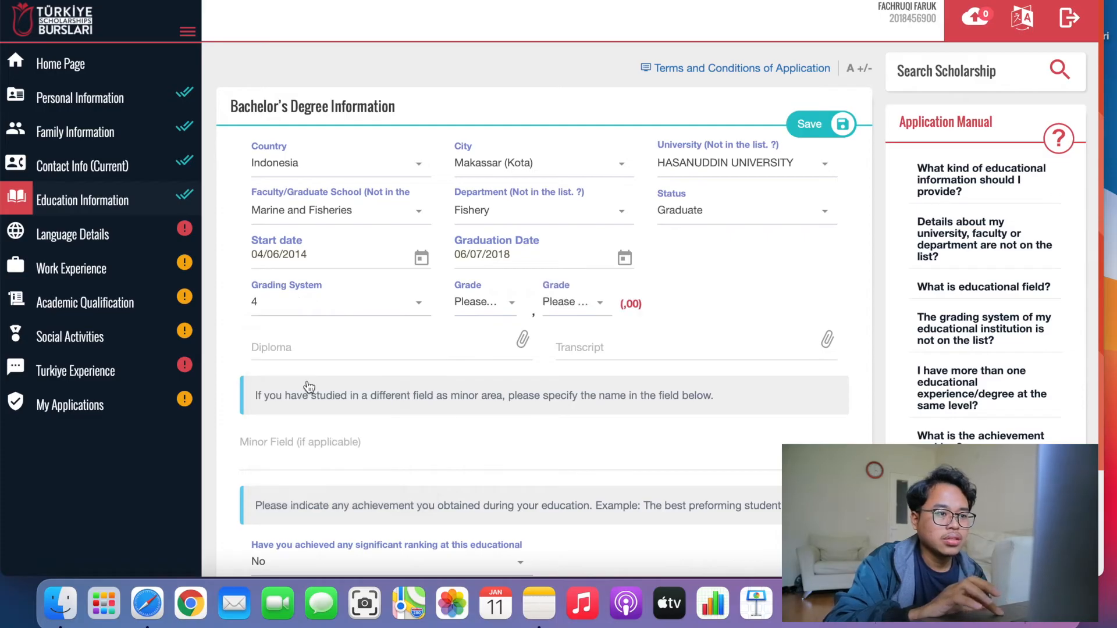
pyautogui.click(473, 314)
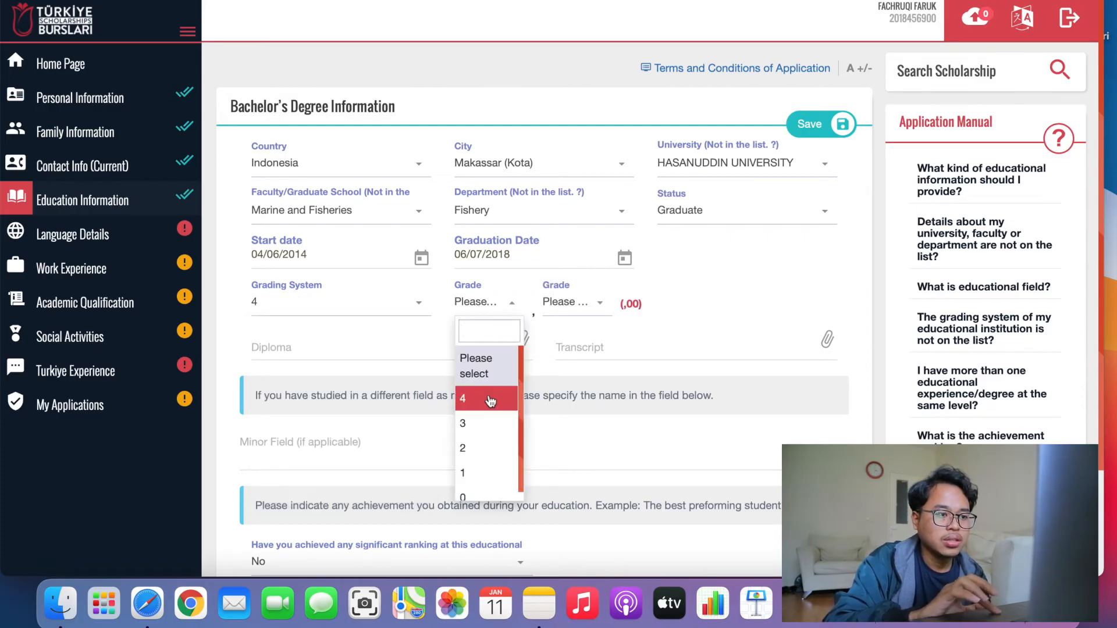
pyautogui.click(490, 426)
pyautogui.click(605, 299)
pyautogui.scroll(-4, 569, 418)
pyautogui.click(568, 419)
pyautogui.click(389, 339)
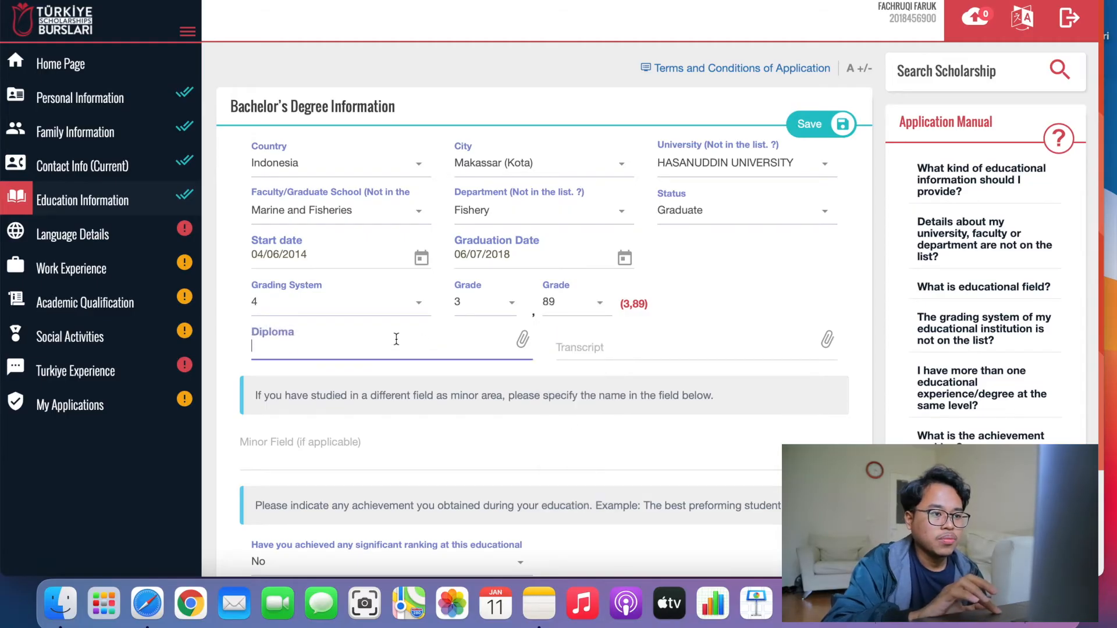
# Upload IJAZAH (1).jpg as the bachelor's diploma.
pyautogui.click(521, 340)
pyautogui.click(460, 191)
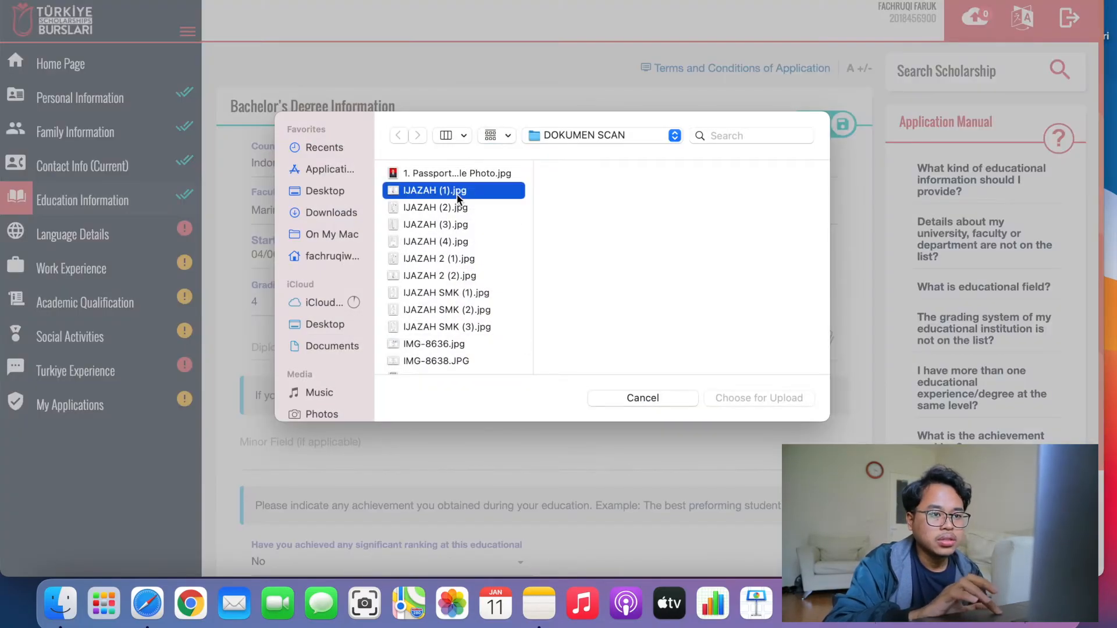
pyautogui.click(743, 397)
# Upload IJAZAH (2).jpg as the bachelor's transcript.
pyautogui.click(672, 351)
pyautogui.click(815, 340)
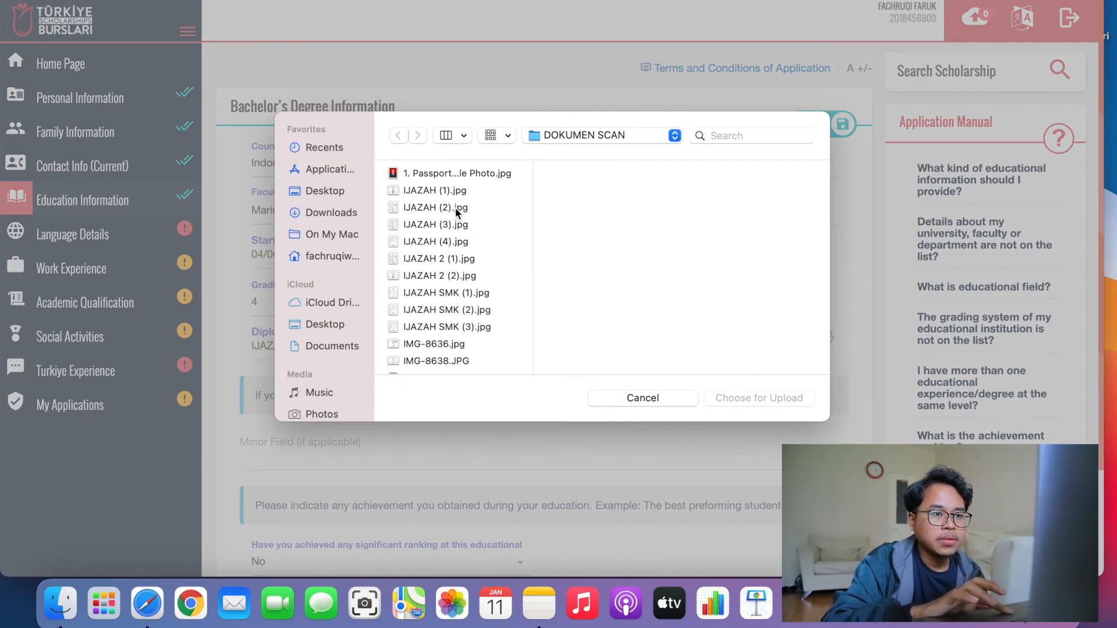
pyautogui.click(455, 207)
pyautogui.click(459, 218)
pyautogui.press('Up')
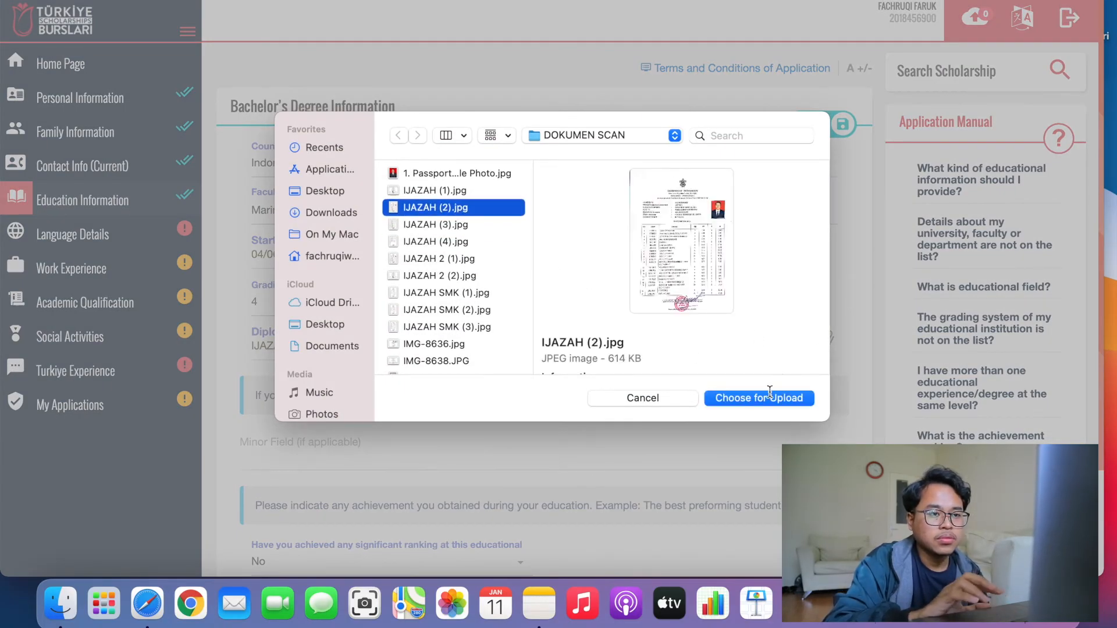
pyautogui.click(770, 396)
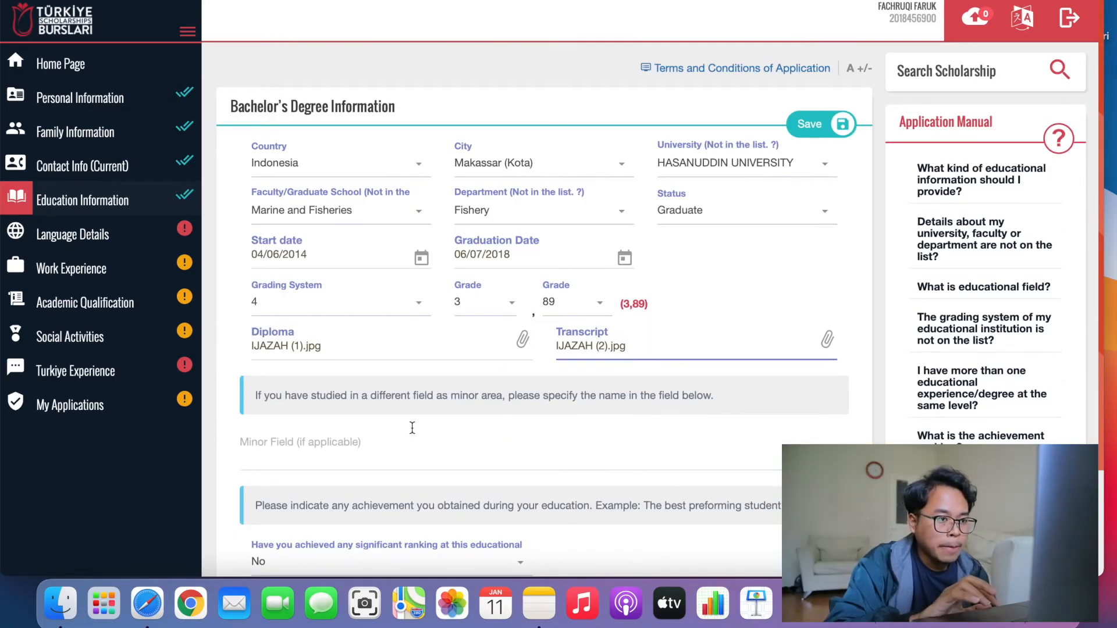
# Answer Yes to significant ranking with field Faculty/School and rank 3.
pyautogui.click(319, 444)
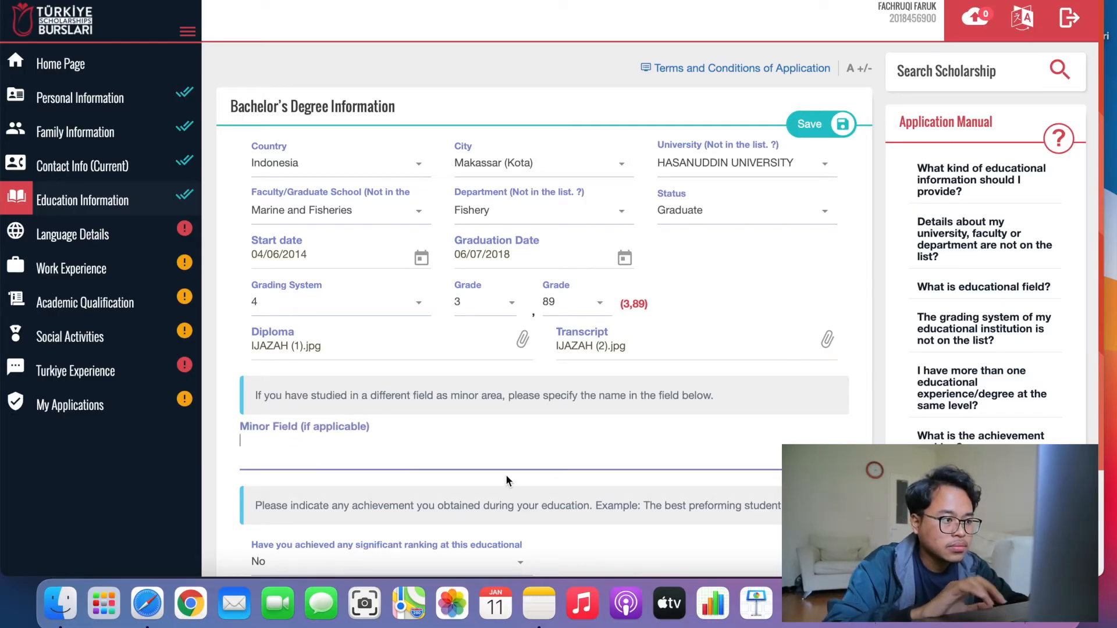
pyautogui.scroll(-3, 505, 473)
pyautogui.click(424, 428)
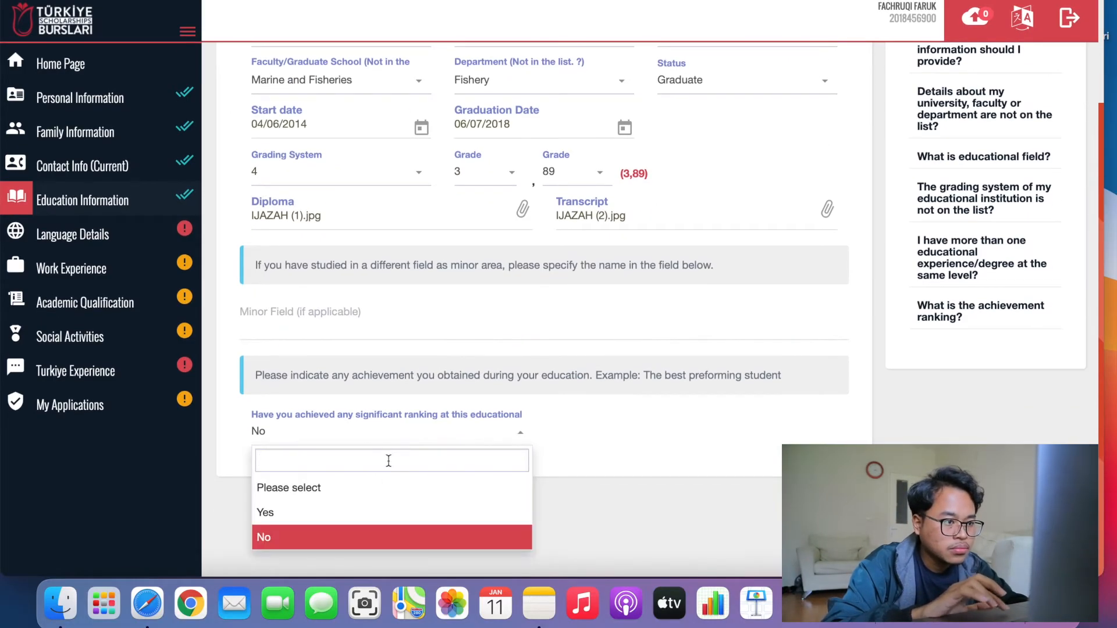
pyautogui.click(373, 512)
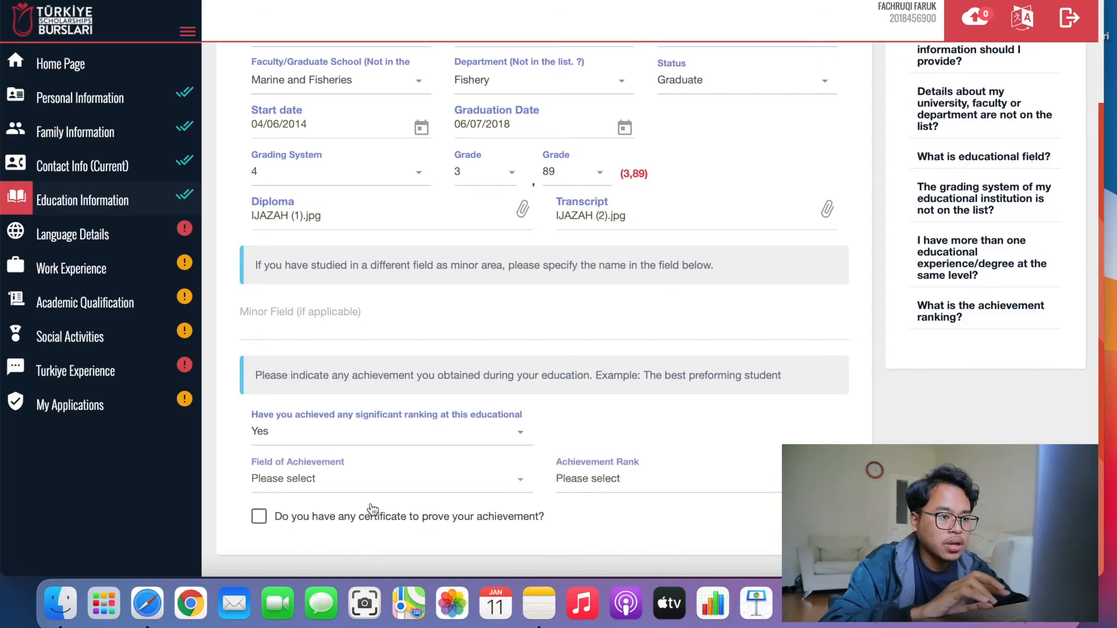
pyautogui.click(402, 482)
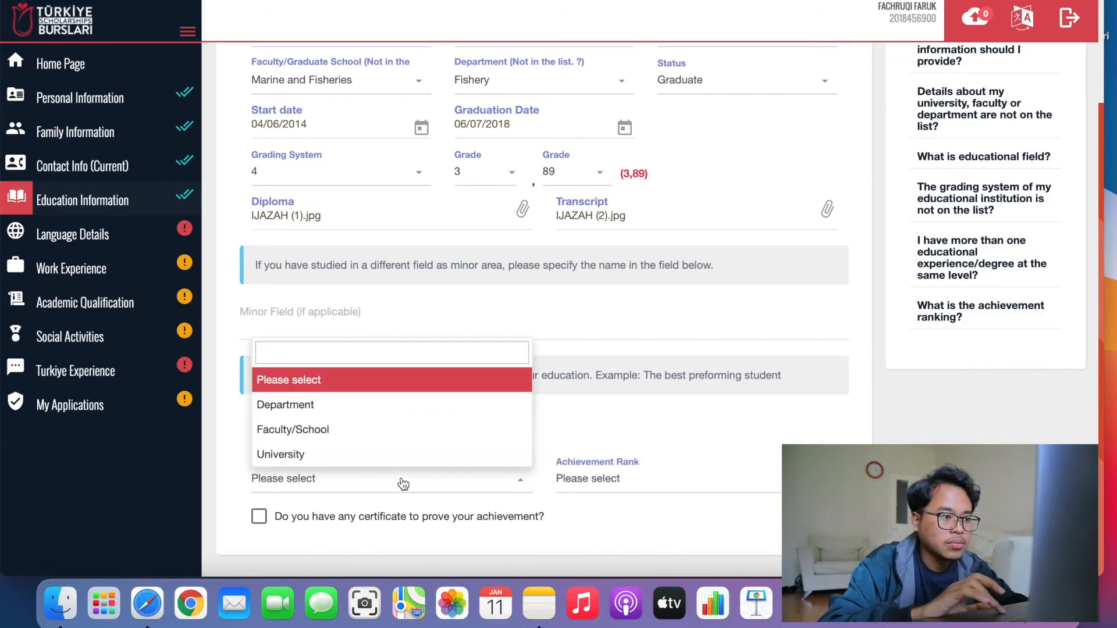
pyautogui.click(349, 435)
pyautogui.click(603, 493)
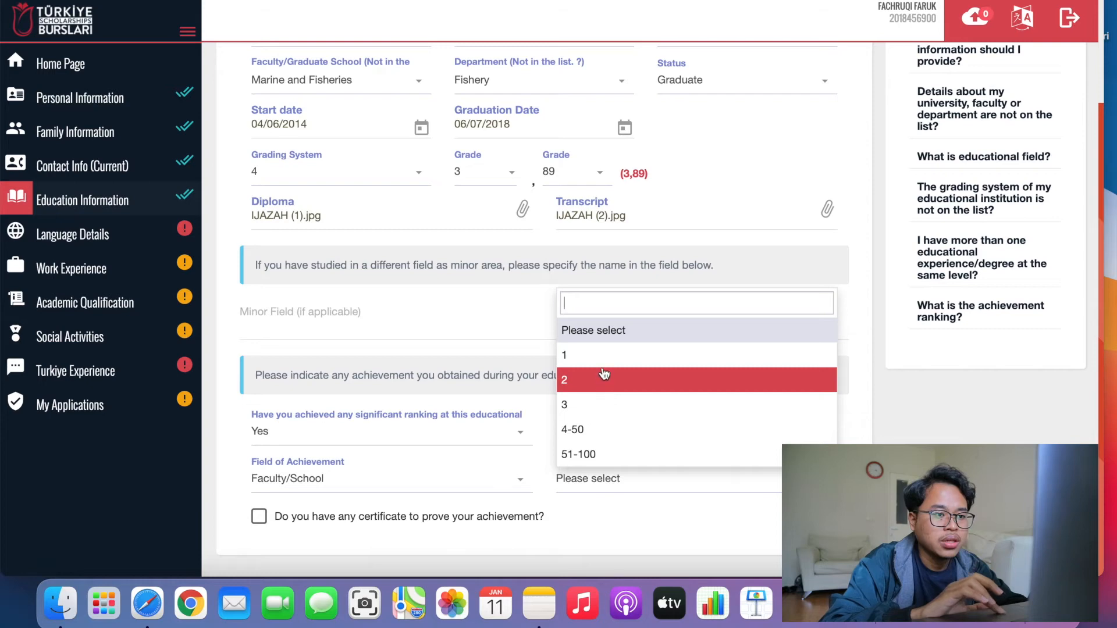
pyautogui.click(608, 405)
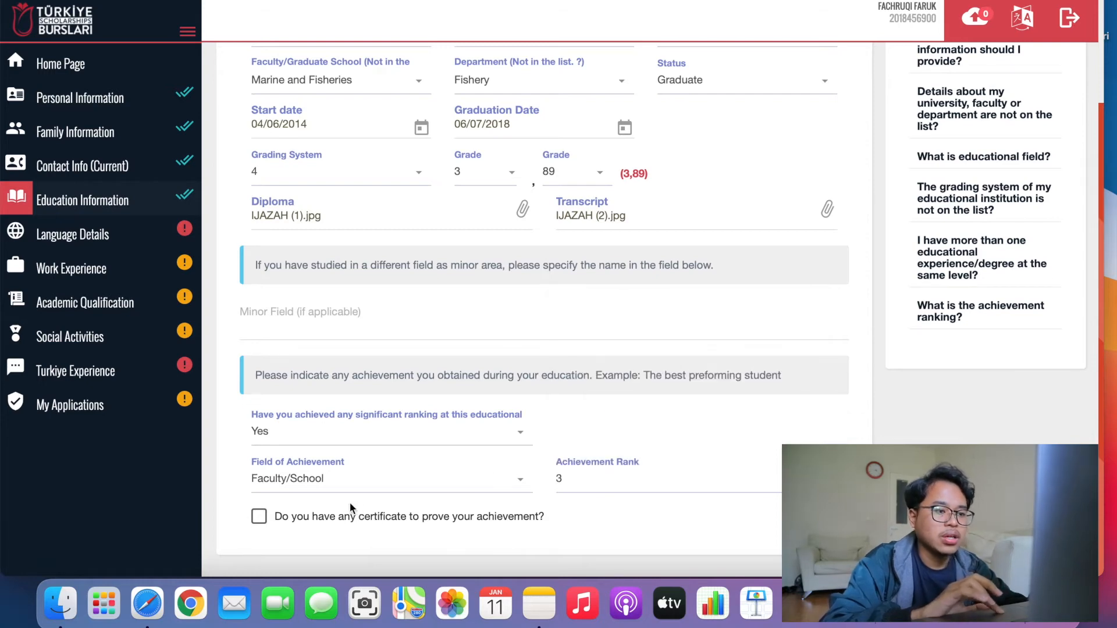
# Confirm a certificate proves the achievement and upload IMG-8638.JPG.
pyautogui.click(433, 516)
pyautogui.scroll(-1, 453, 512)
pyautogui.click(526, 516)
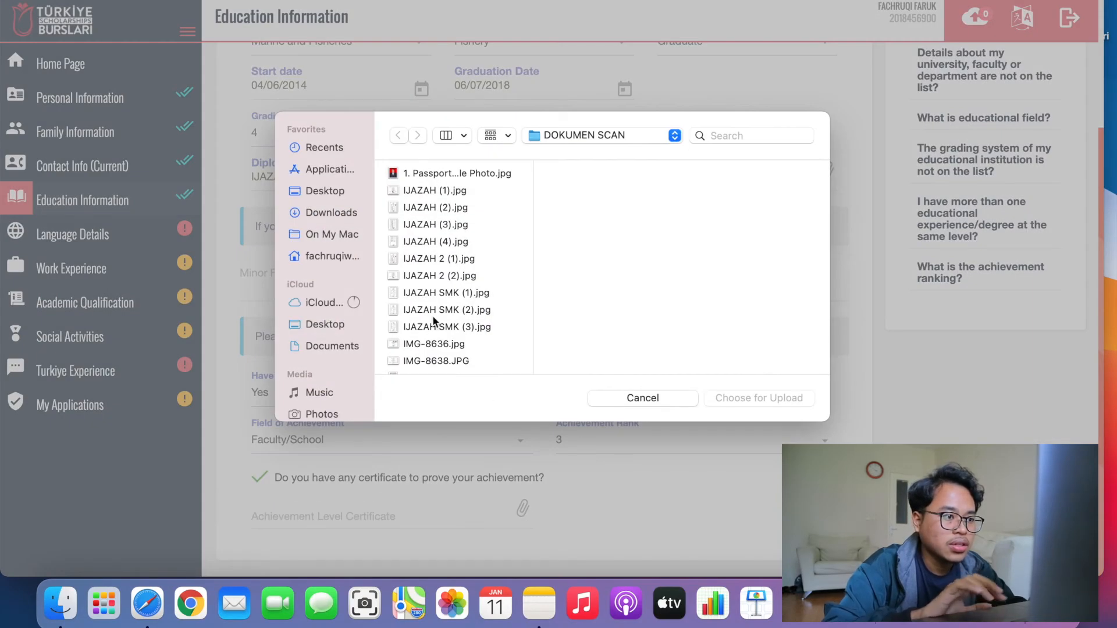
pyautogui.scroll(-2, 434, 320)
pyautogui.click(437, 324)
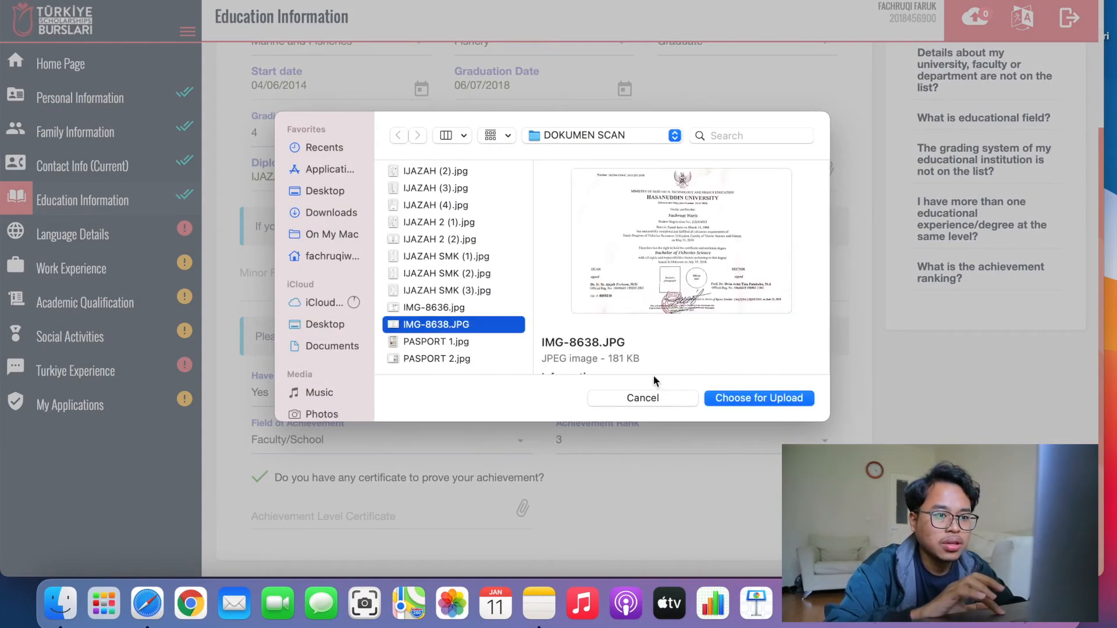
pyautogui.click(737, 399)
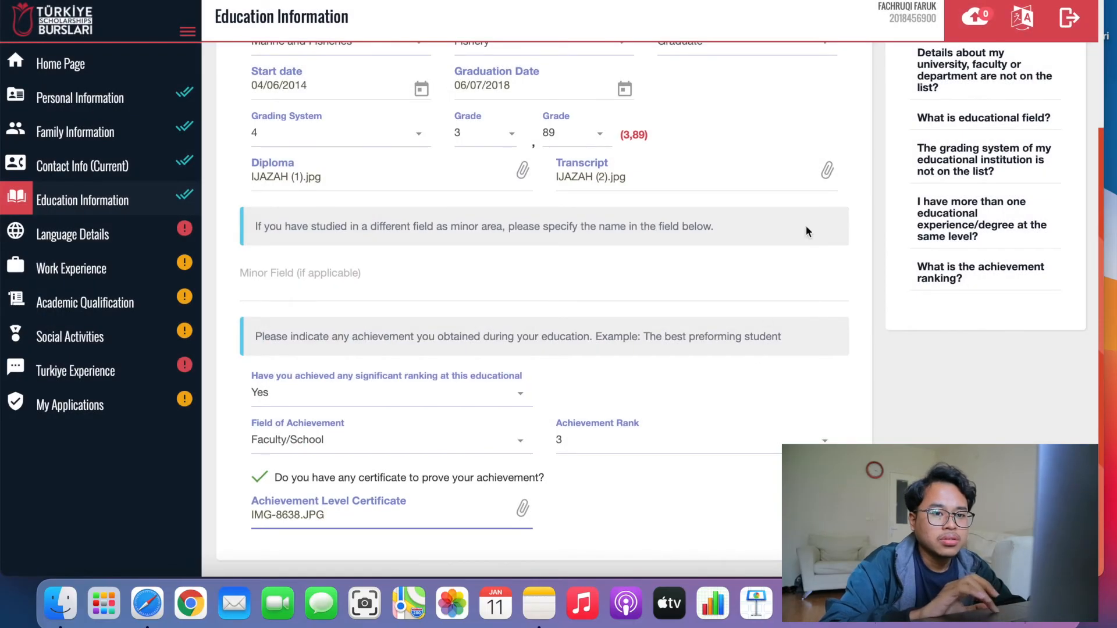
pyautogui.scroll(3, 735, 284)
# Save the Hasanuddin University Fishery bachelor's degree and confirm it in the education table.
pyautogui.click(820, 125)
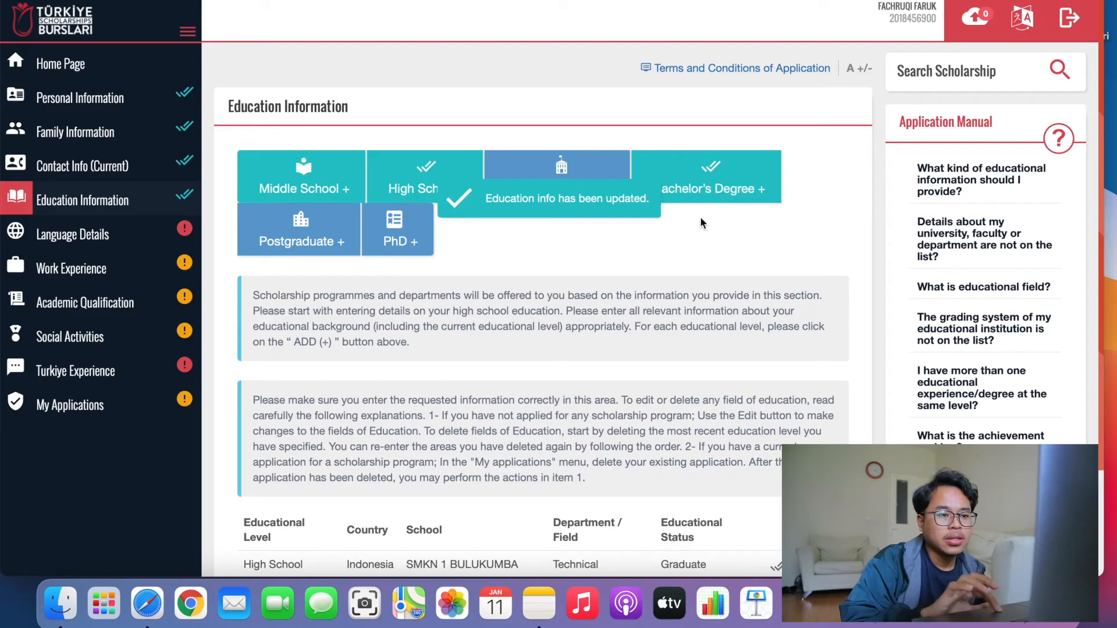
pyautogui.scroll(-2, 665, 372)
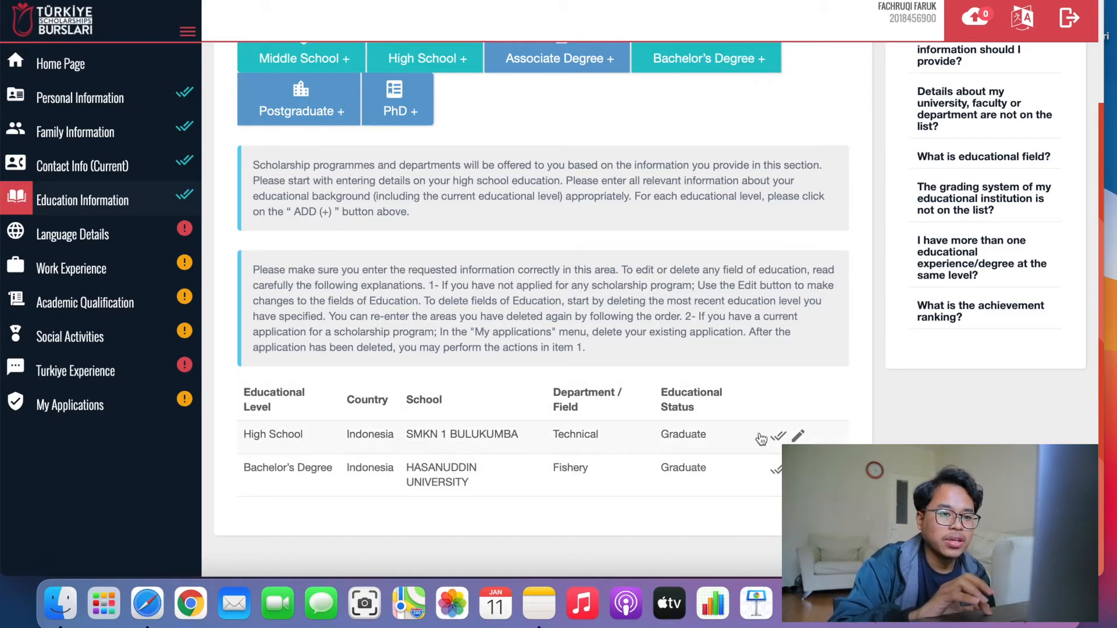
# Choose Indonesian (Bahasa Indonesia) as native language in Language Details and add an other-language entry.
pyautogui.click(114, 236)
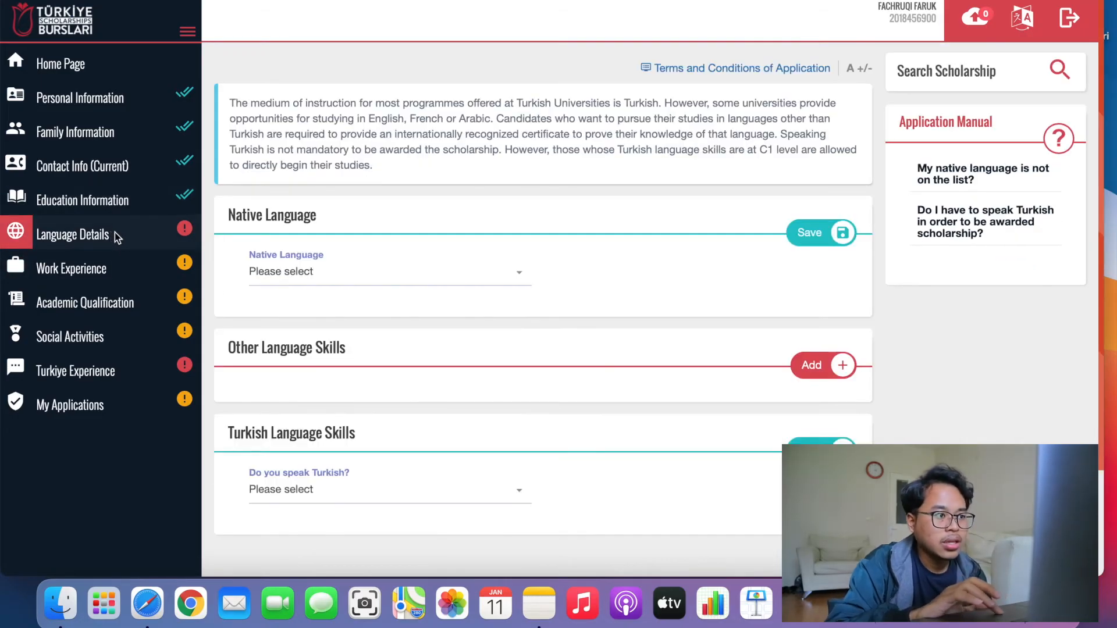
pyautogui.click(491, 279)
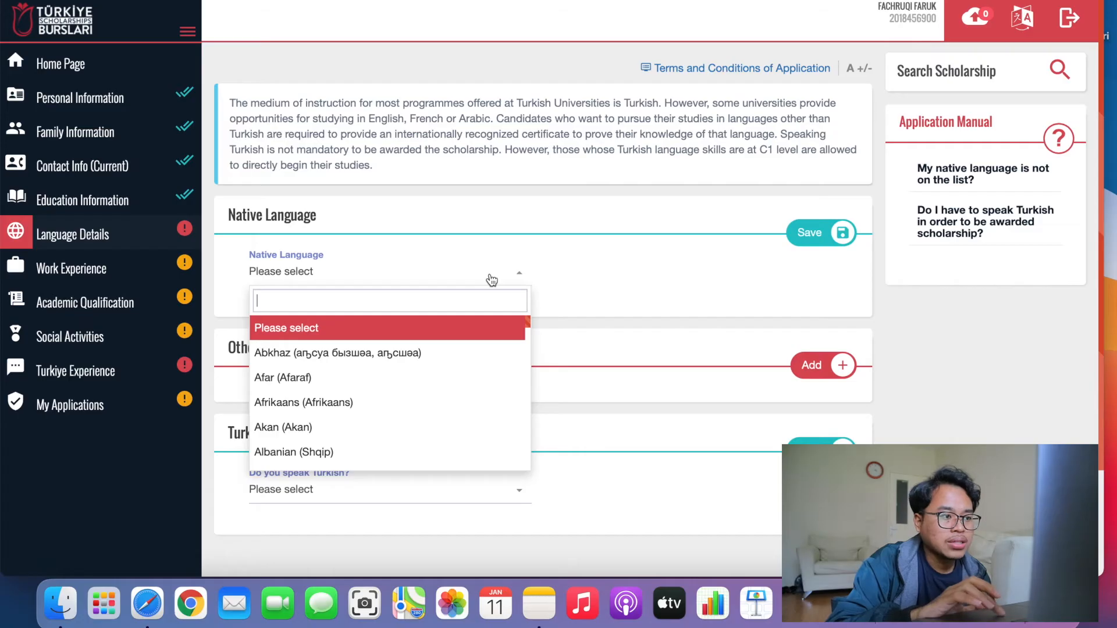
pyautogui.write('ind')
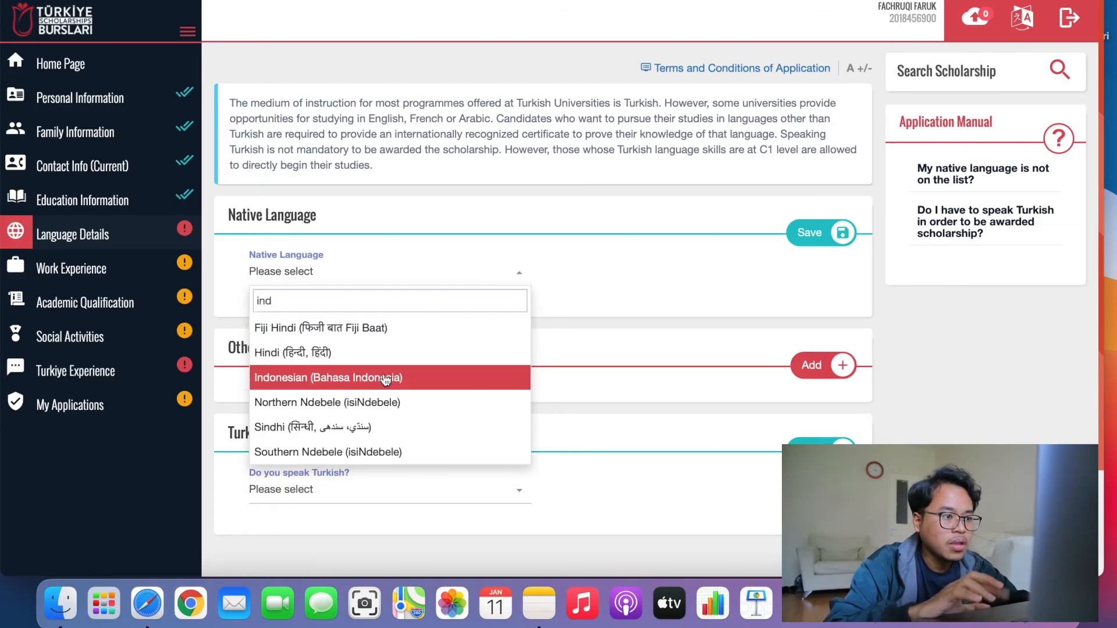
pyautogui.click(385, 379)
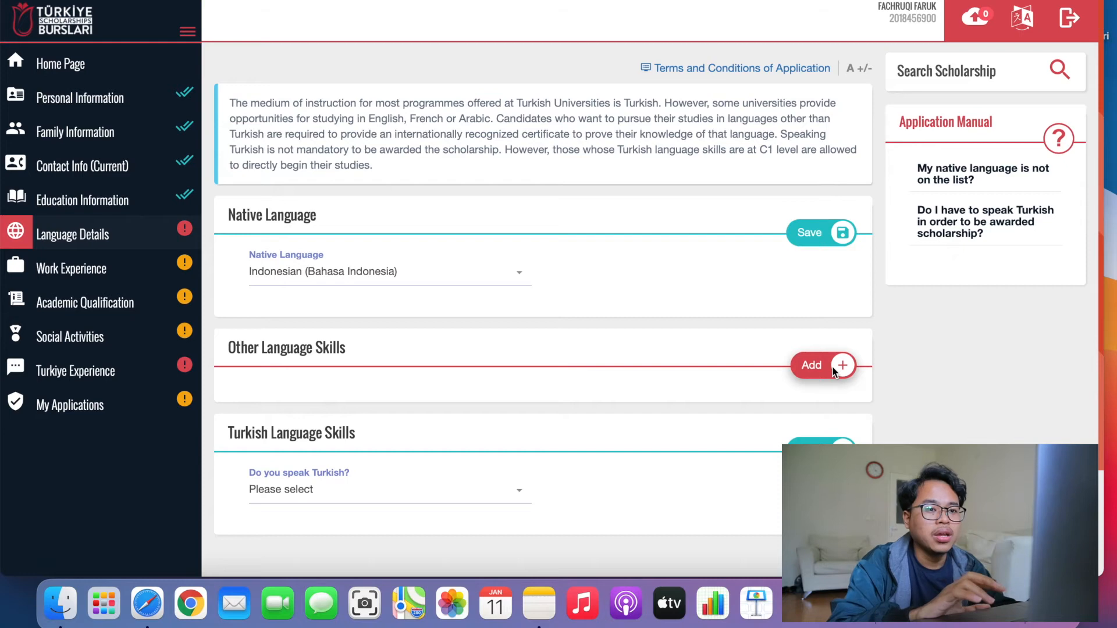
pyautogui.click(835, 368)
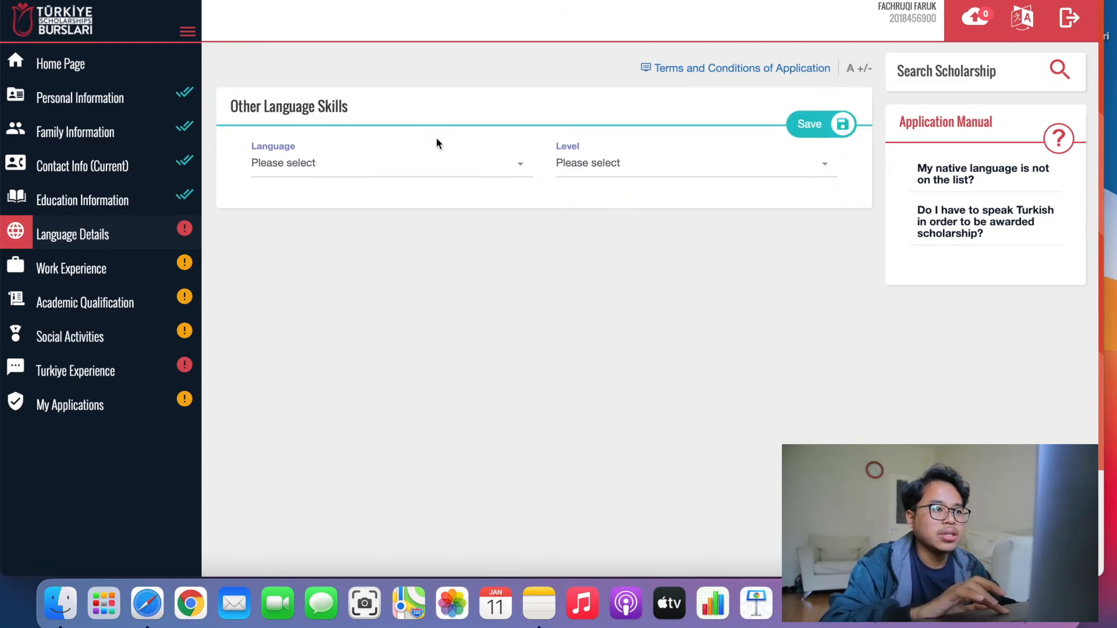
# Choose English as the other language and state that a certificate proves it.
pyautogui.click(444, 164)
pyautogui.write('eng')
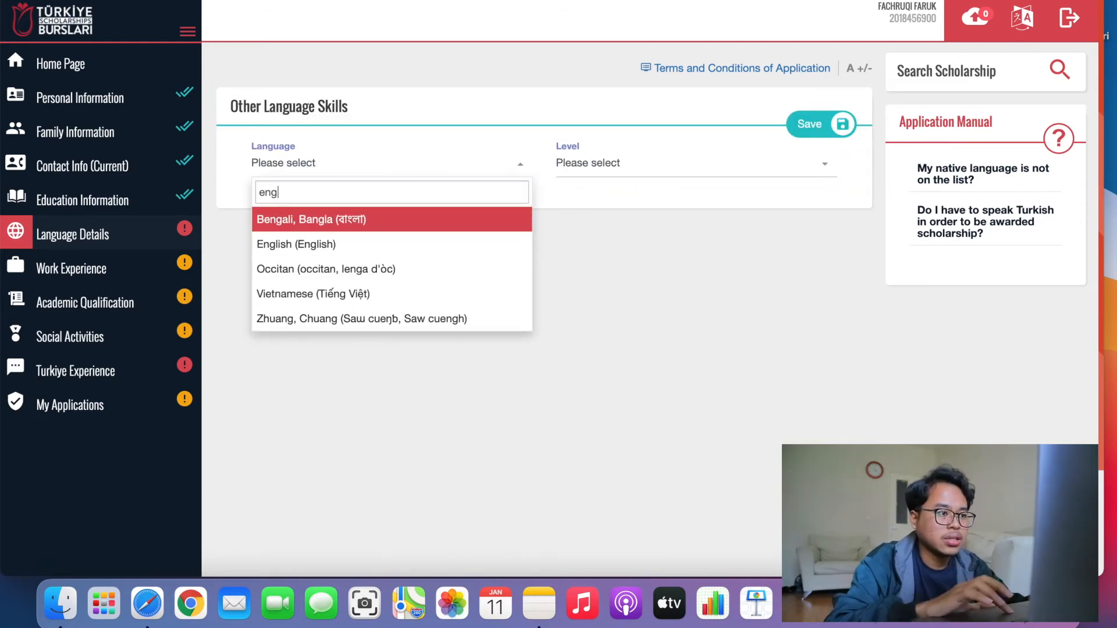
pyautogui.click(340, 268)
pyautogui.click(329, 168)
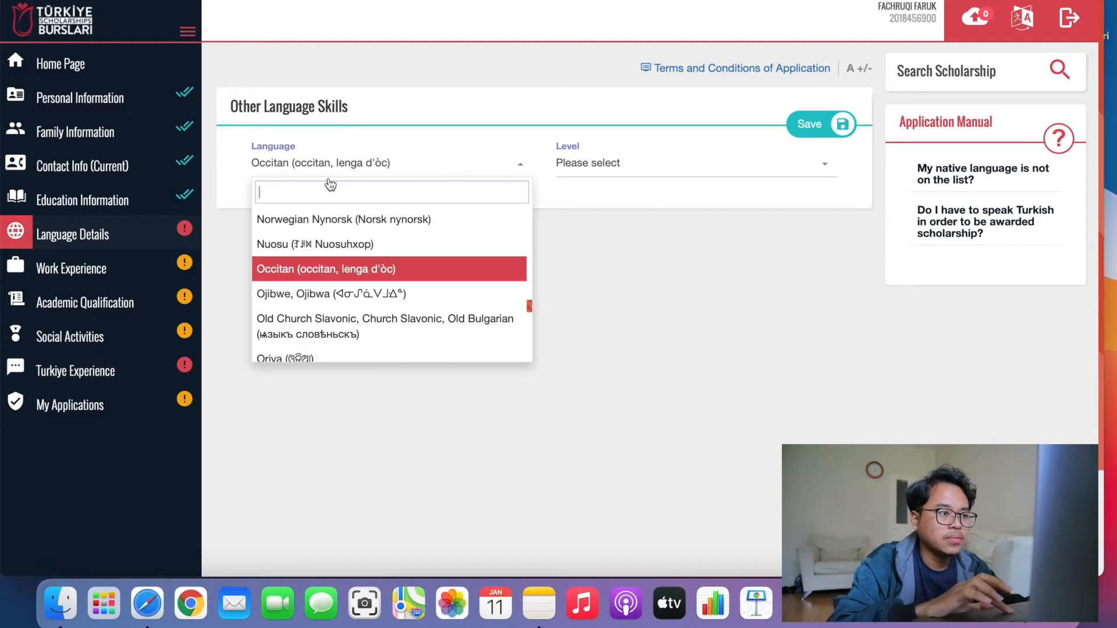
pyautogui.write('eng')
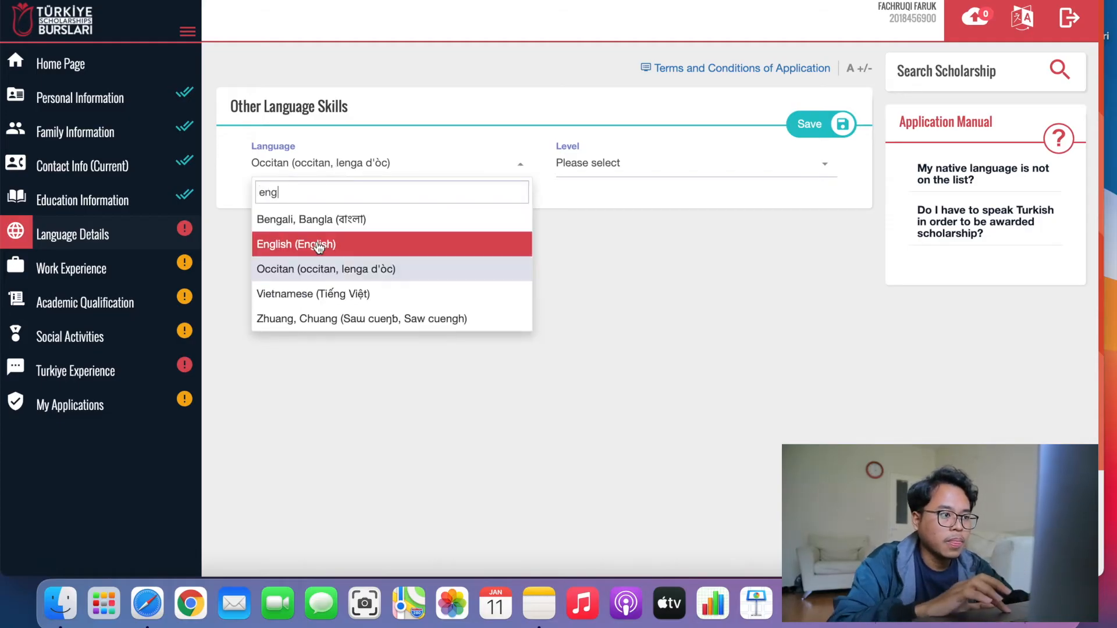
pyautogui.click(316, 245)
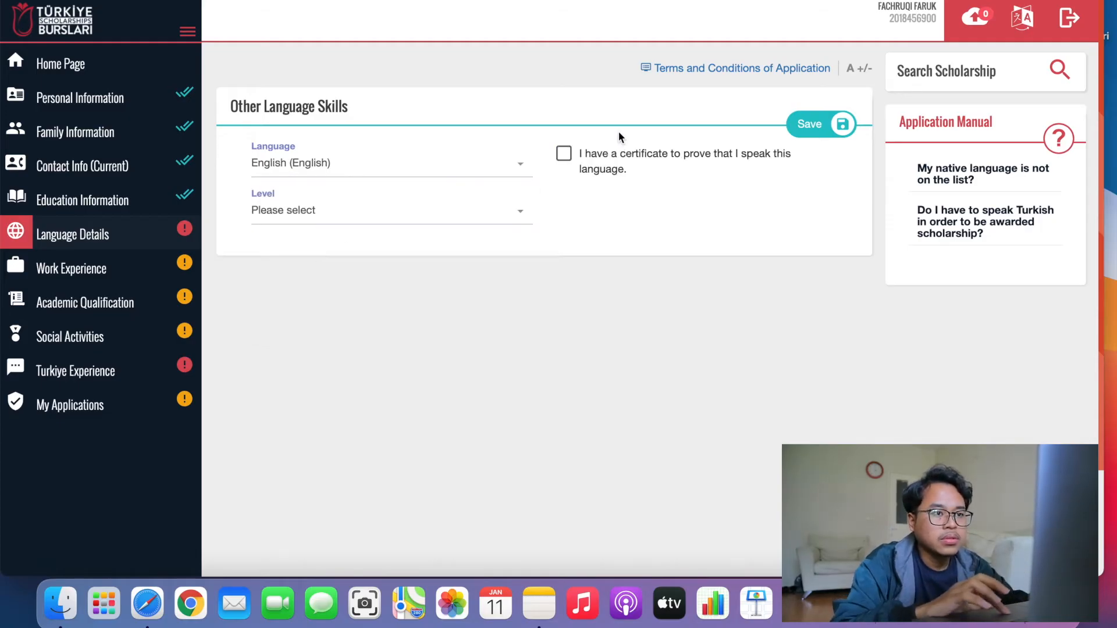
pyautogui.click(564, 155)
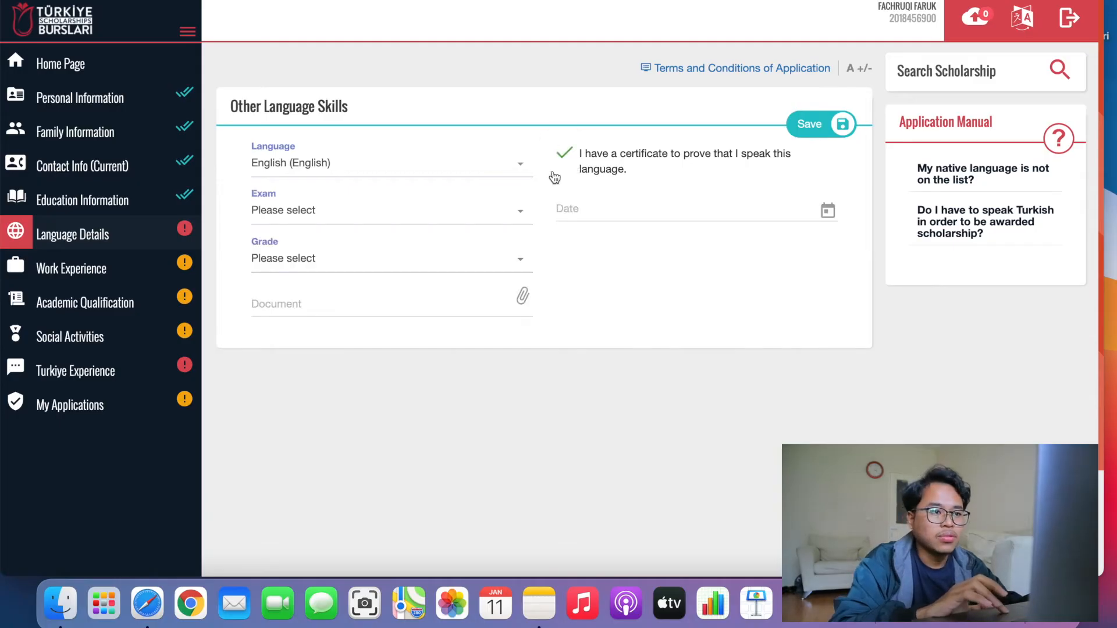
# Set the exam type to TOEFL/PBT with exam date 28/02/2019.
pyautogui.click(487, 209)
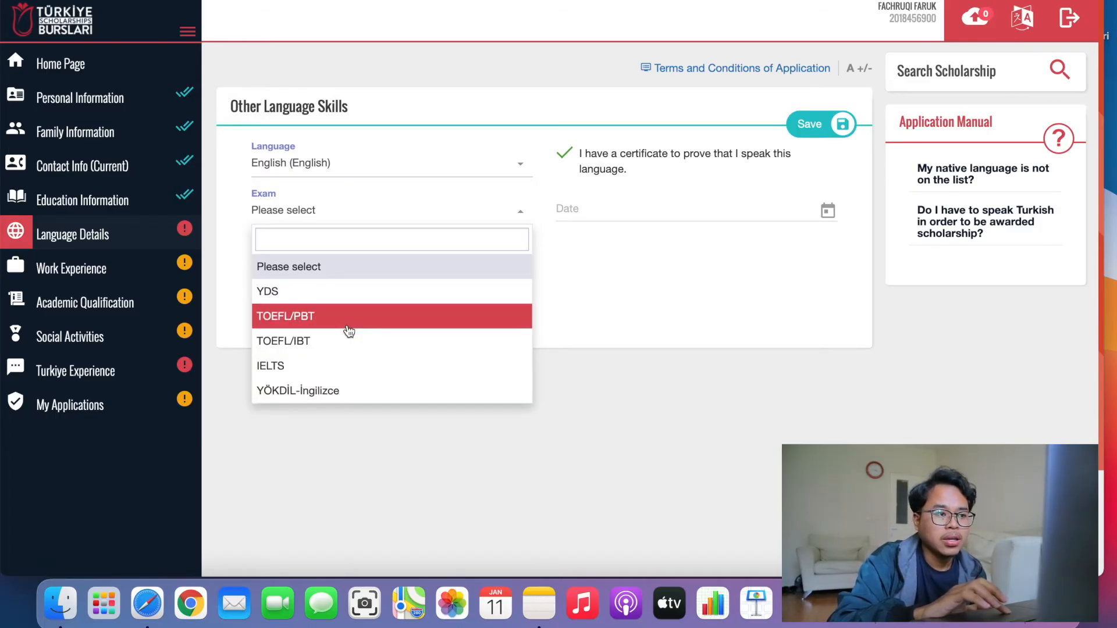
pyautogui.click(349, 331)
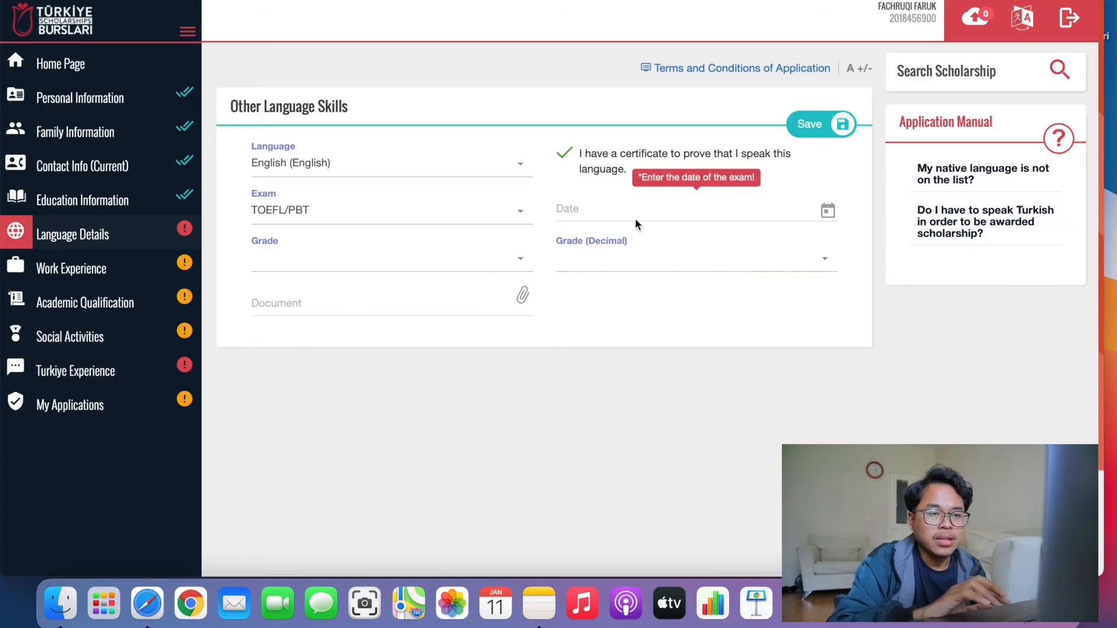
pyautogui.click(734, 208)
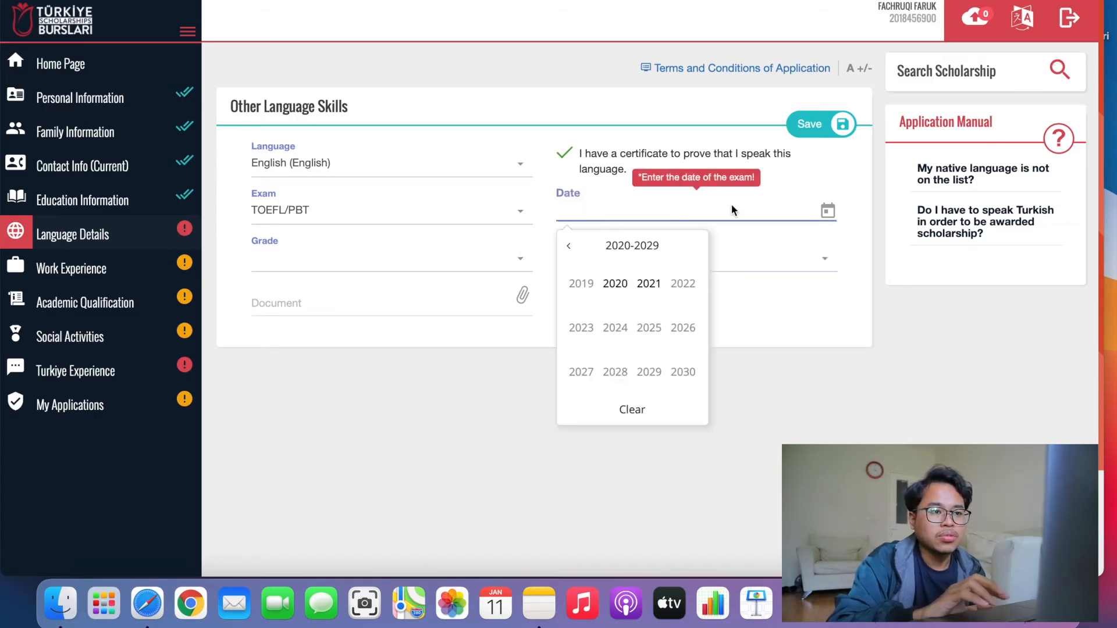
pyautogui.click(595, 290)
pyautogui.click(650, 285)
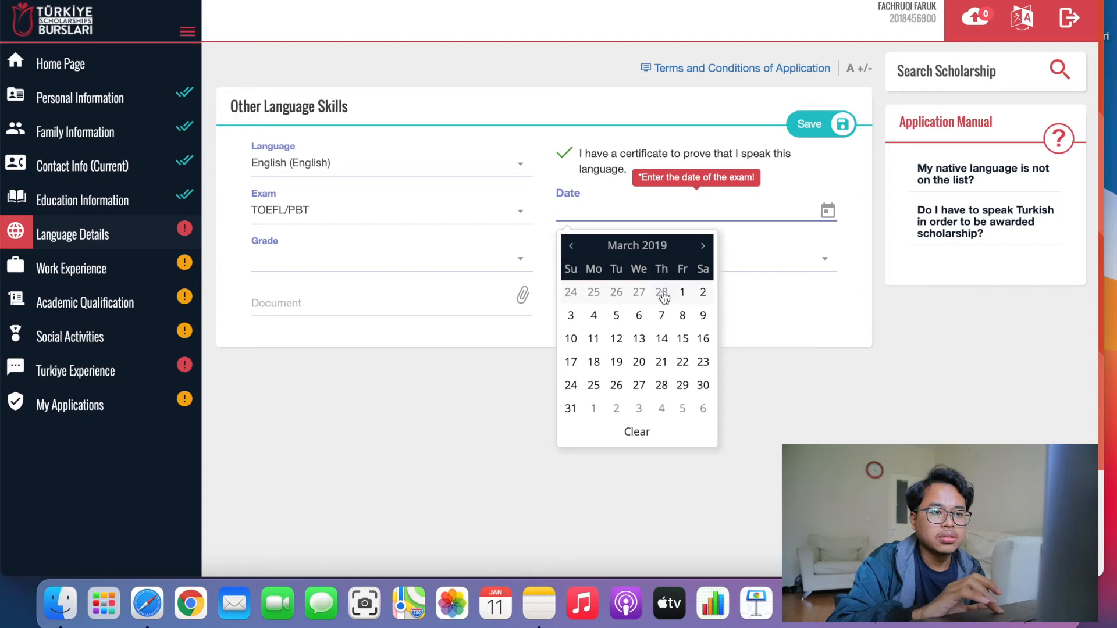
pyautogui.click(664, 290)
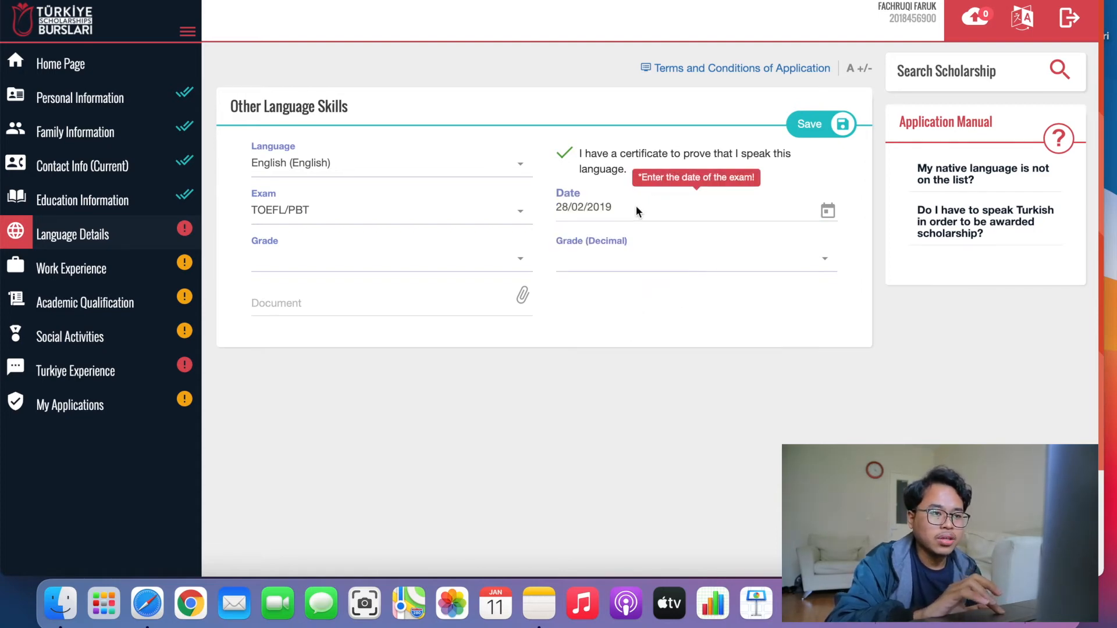
pyautogui.click(591, 208)
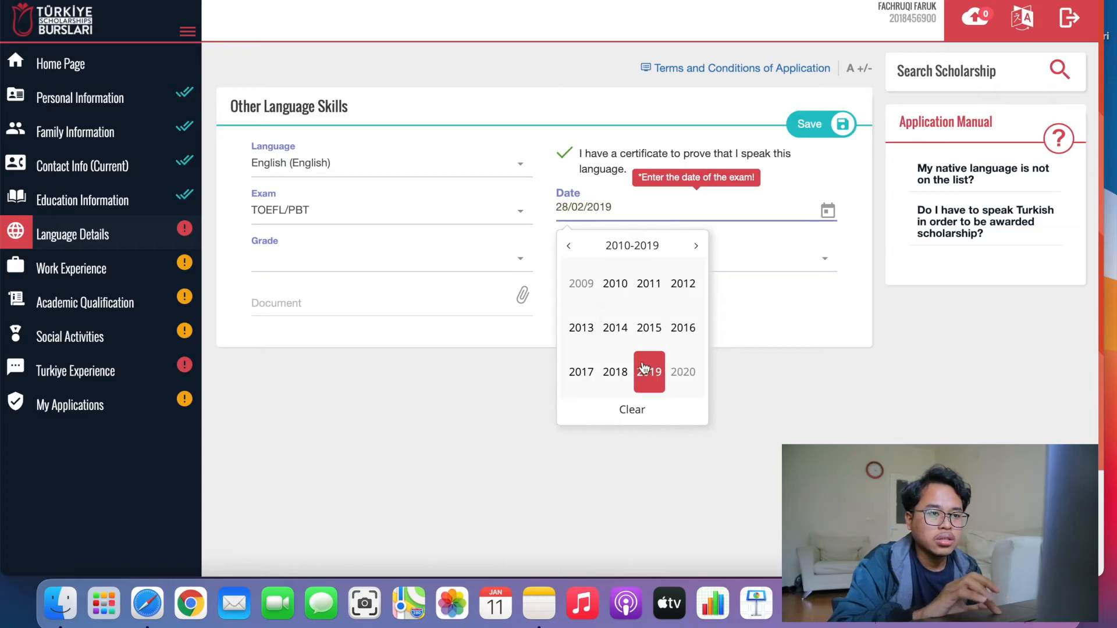
pyautogui.click(867, 438)
# Set the TOEFL grade to 470 and the decimal grade to 0.
pyautogui.click(362, 262)
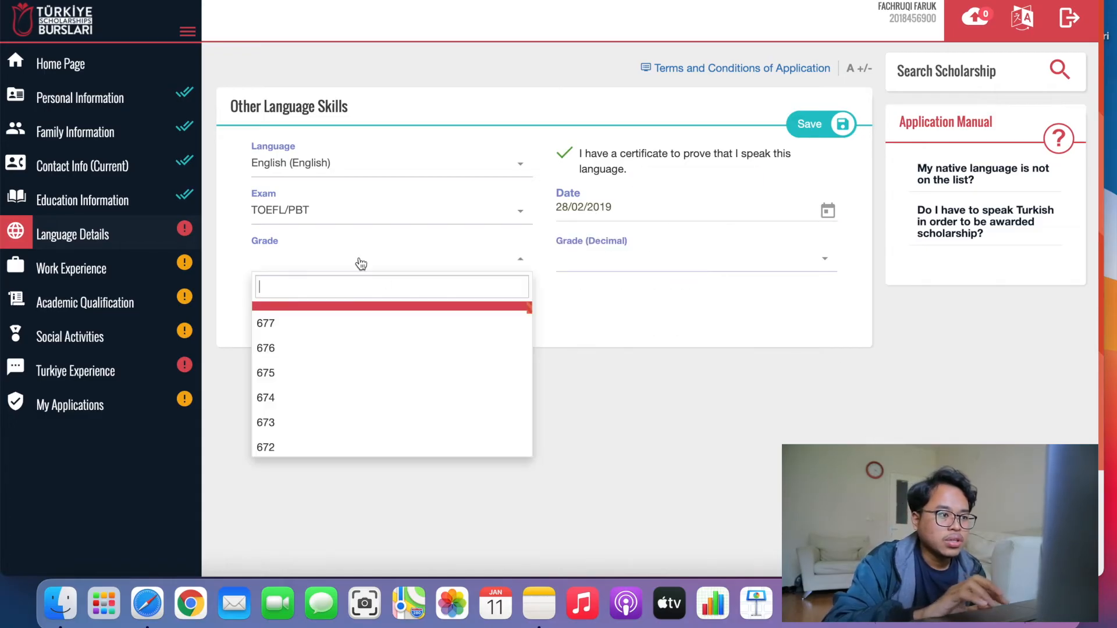
pyautogui.scroll(-5, 316, 425)
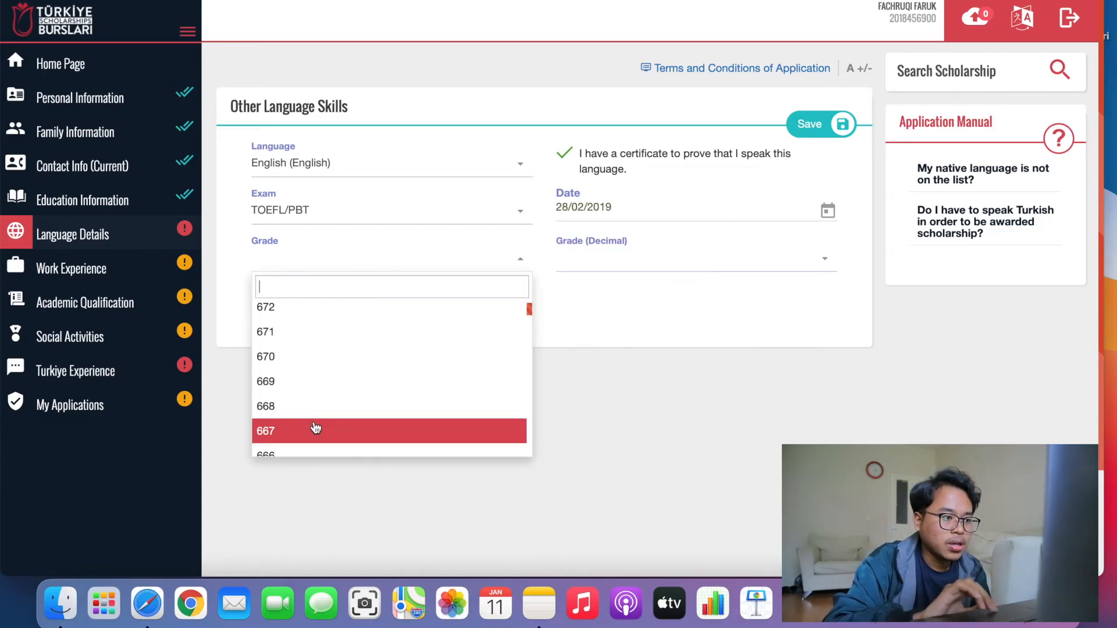
pyautogui.scroll(-20, 316, 426)
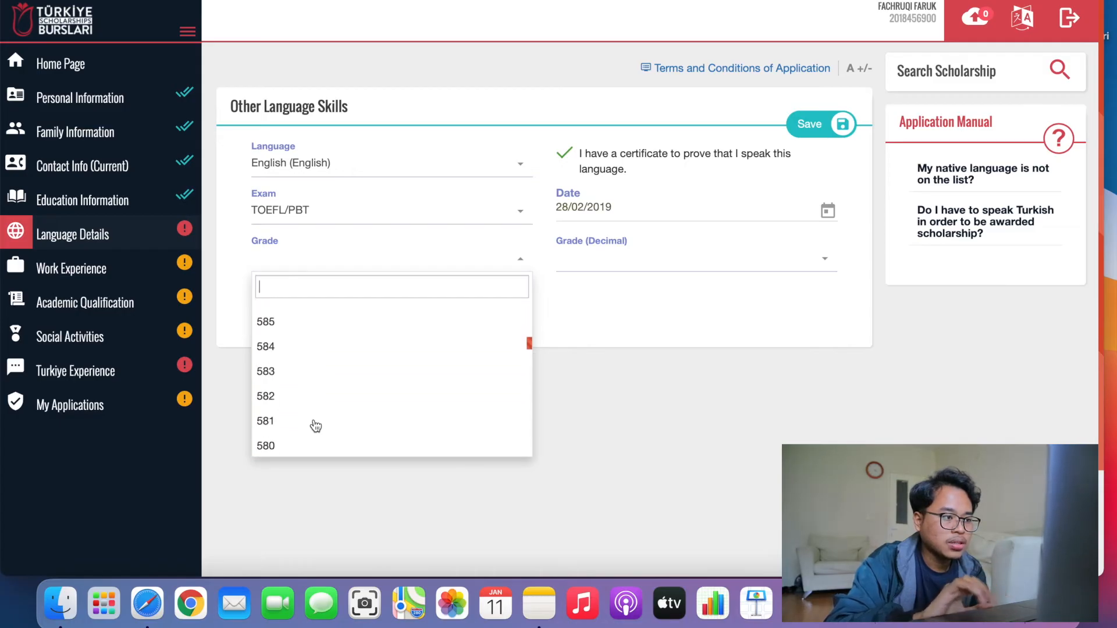
pyautogui.scroll(-15, 316, 426)
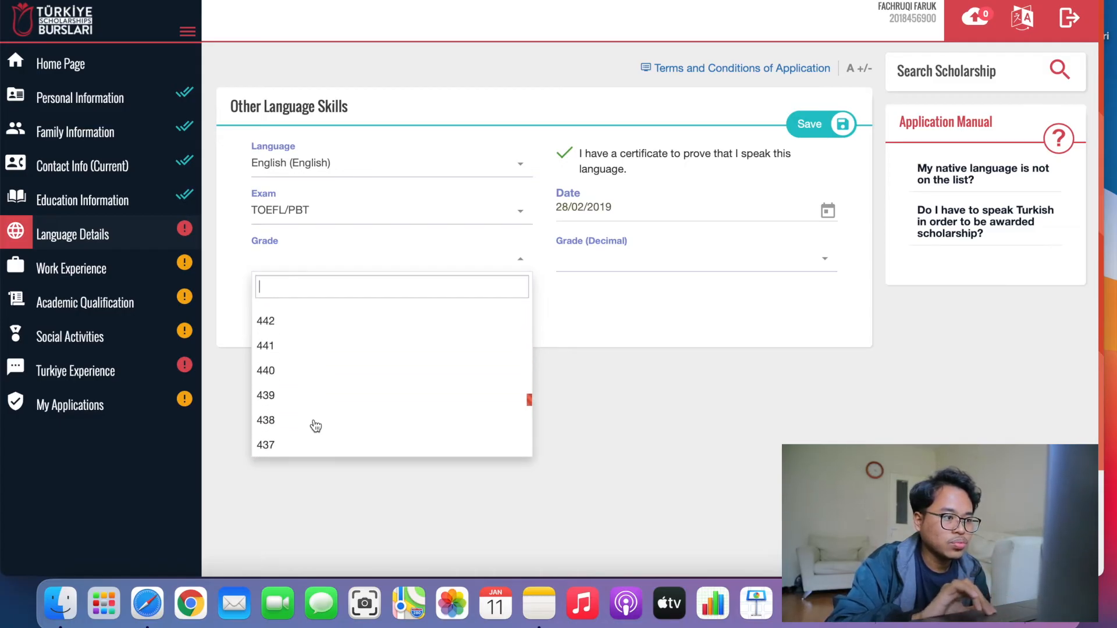
pyautogui.scroll(6, 316, 427)
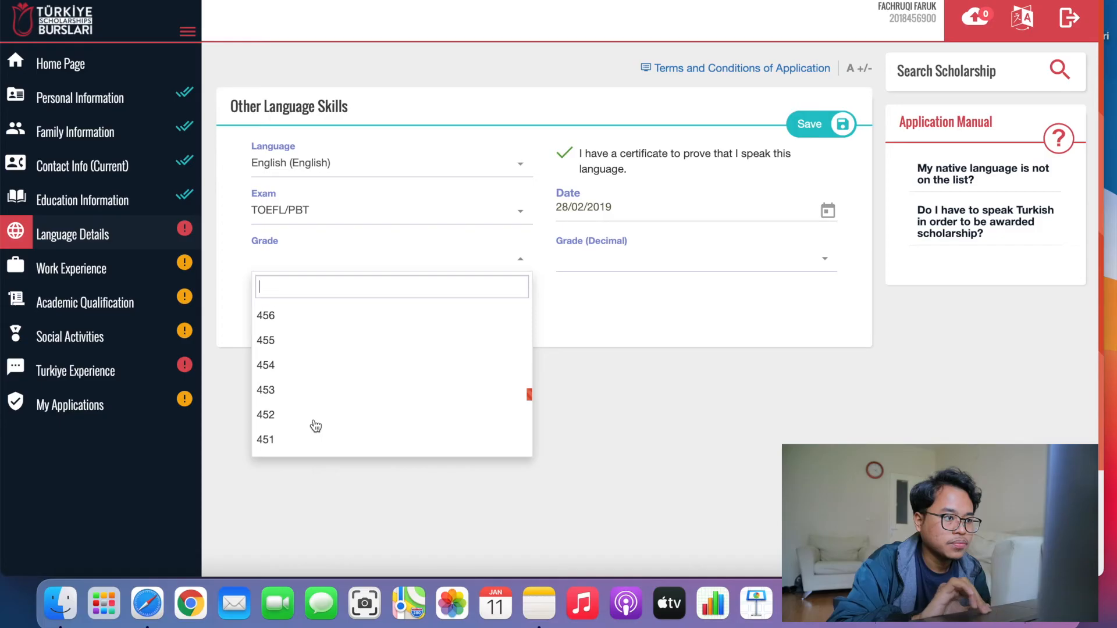
pyautogui.scroll(4, 316, 426)
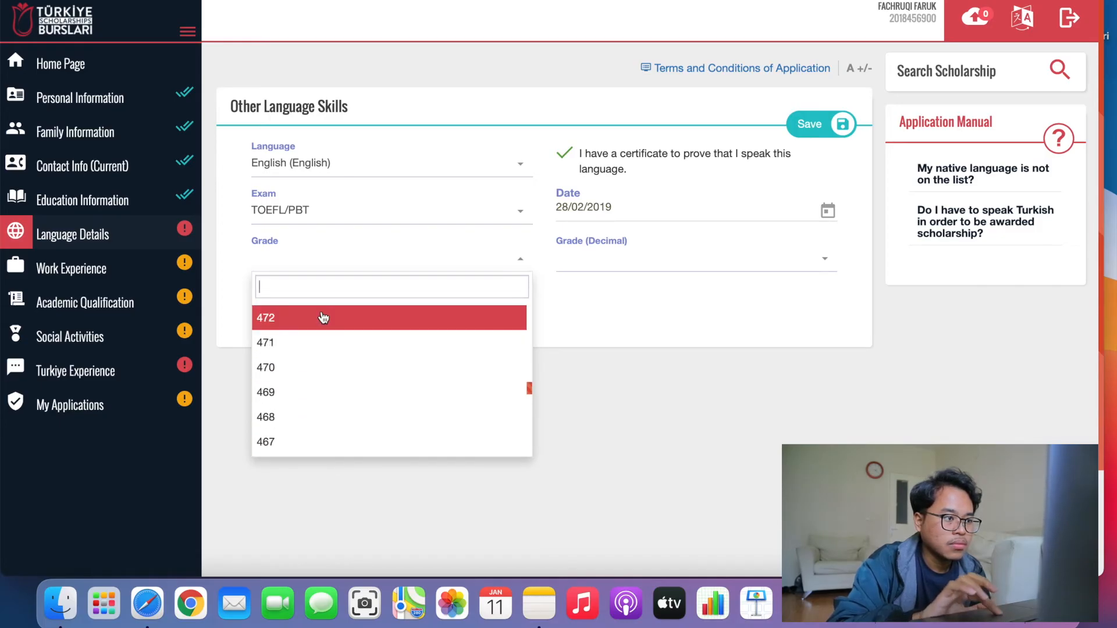
pyautogui.click(282, 378)
pyautogui.click(640, 259)
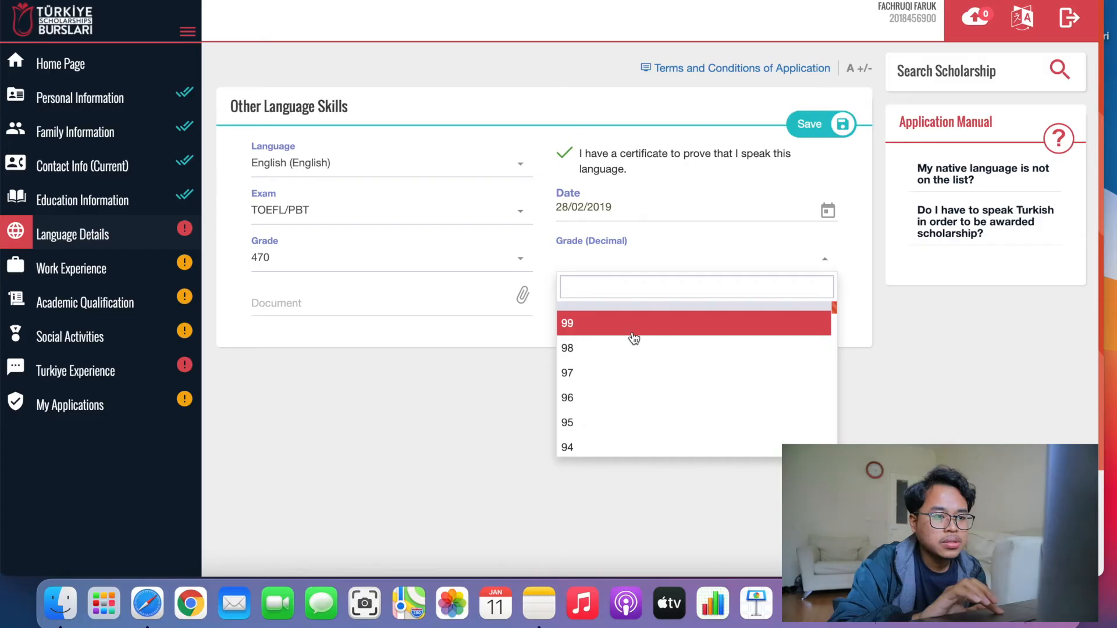
pyautogui.scroll(-20, 636, 370)
pyautogui.click(585, 441)
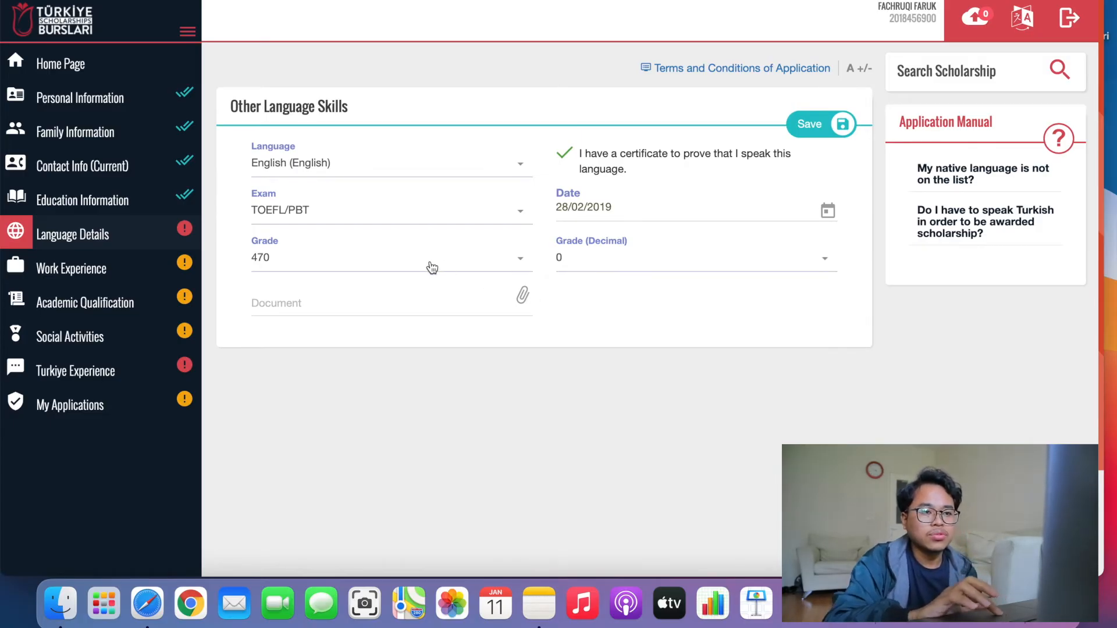
pyautogui.click(567, 264)
pyautogui.click(567, 264)
pyautogui.click(568, 264)
pyautogui.click(568, 265)
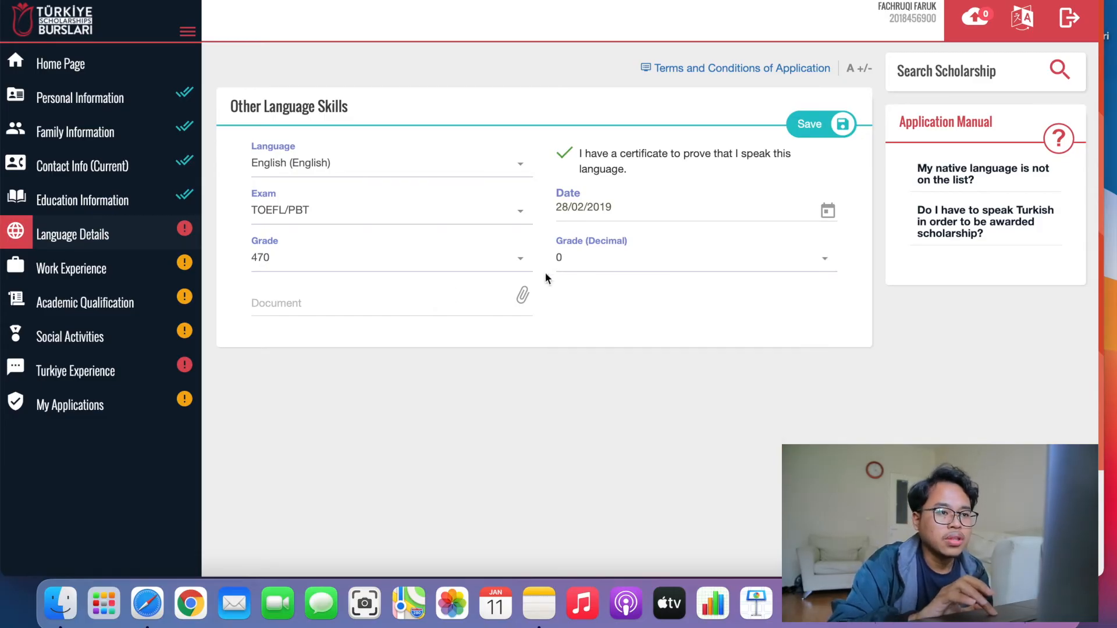
pyautogui.click(580, 265)
pyautogui.click(580, 265)
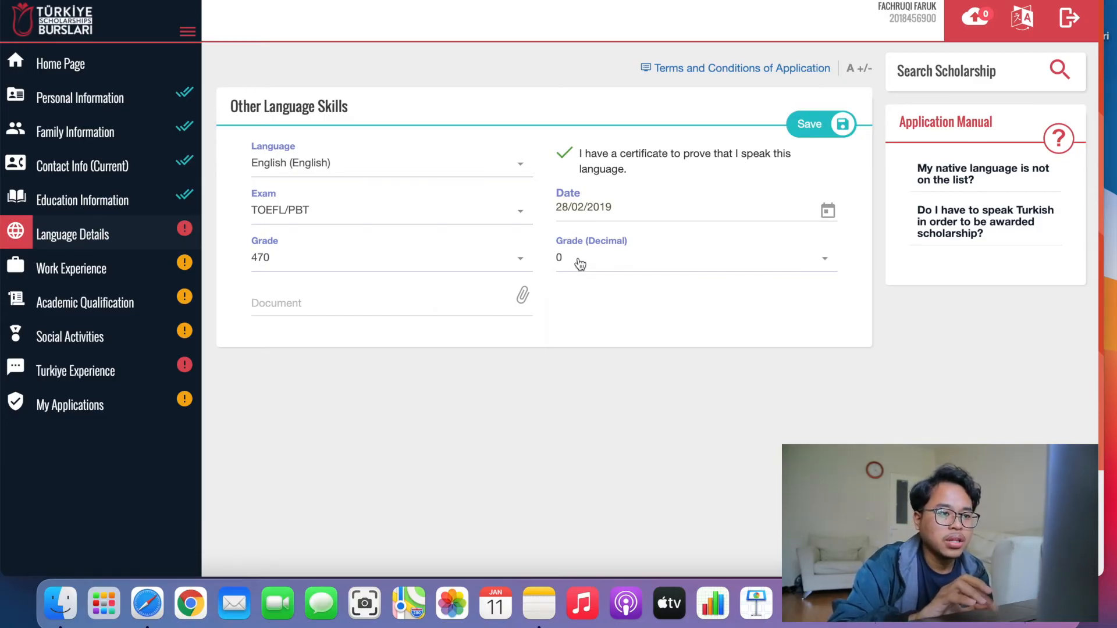
# Attach IMG-8638.JPG as the certificate document and save the English entry.
pyautogui.click(389, 302)
pyautogui.click(521, 296)
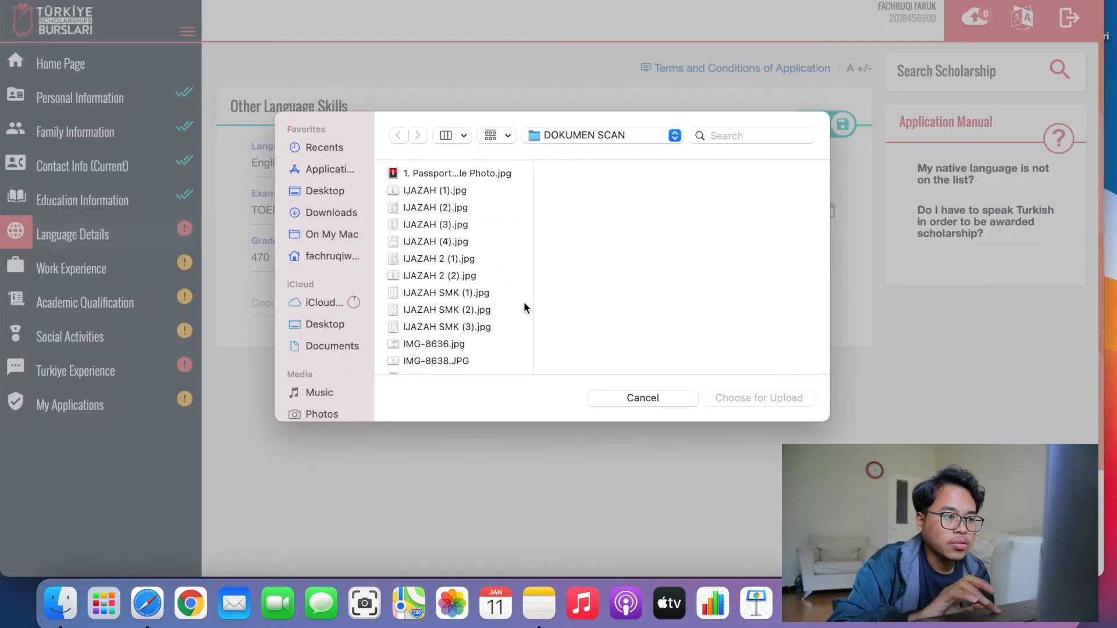
pyautogui.click(453, 361)
pyautogui.click(722, 405)
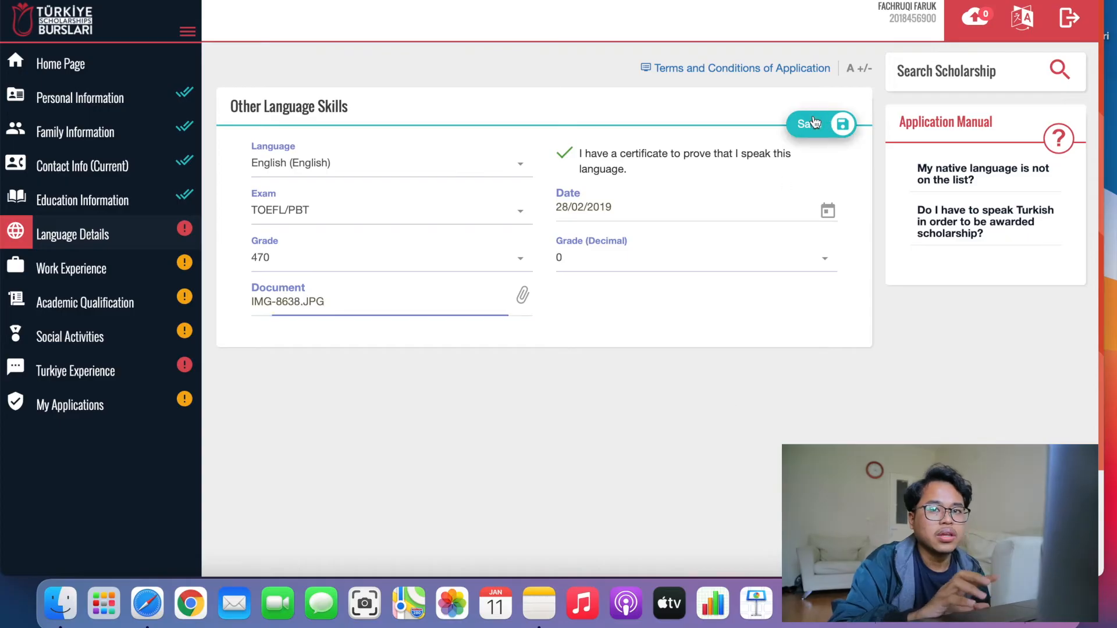
pyautogui.click(814, 122)
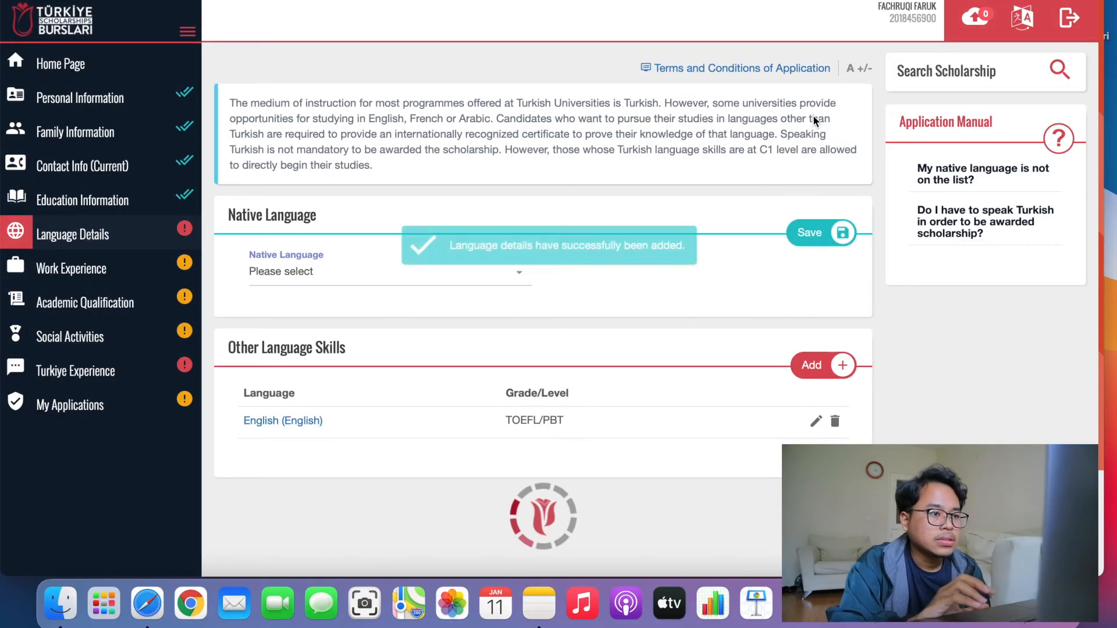
# Answer No to 'Do you speak Turkish?' and save it.
pyautogui.scroll(-1, 436, 340)
pyautogui.scroll(-3, 437, 344)
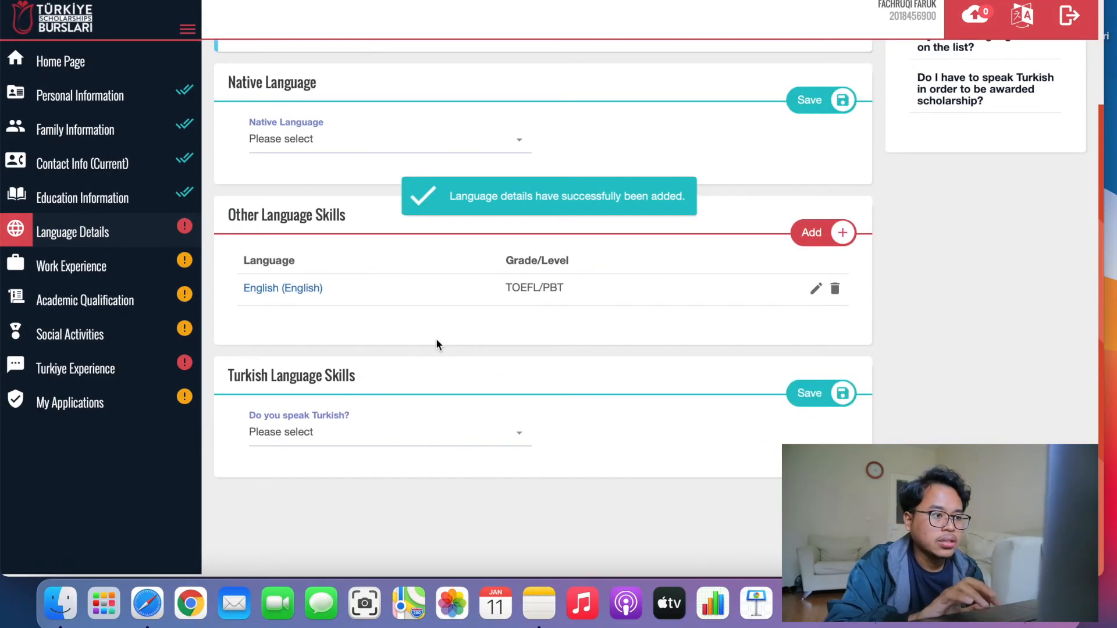
pyautogui.click(457, 444)
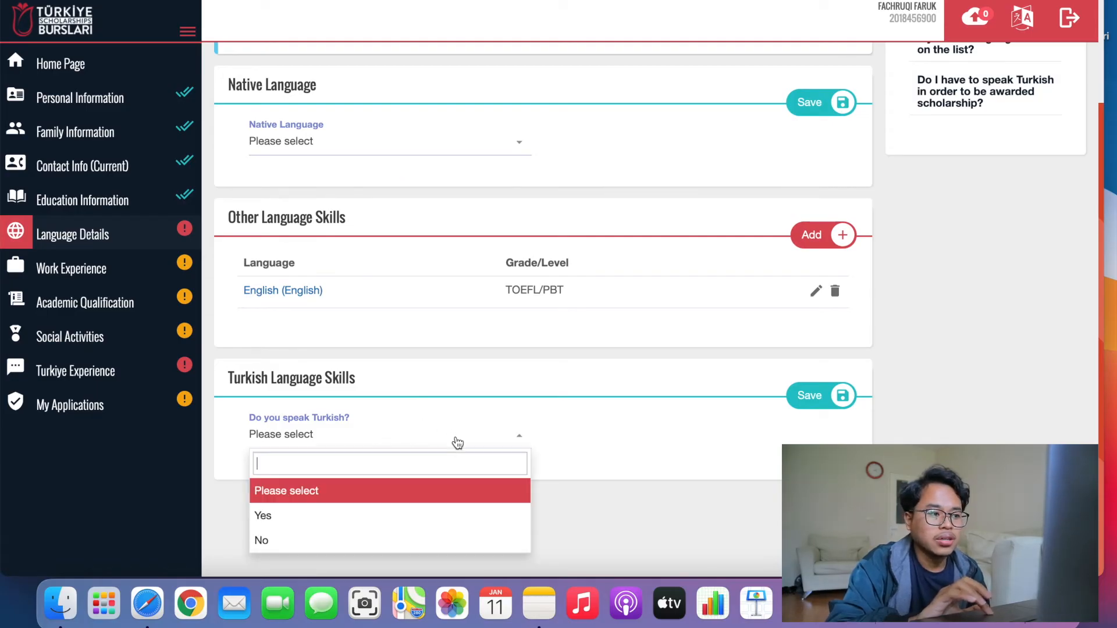
pyautogui.click(340, 541)
pyautogui.click(804, 396)
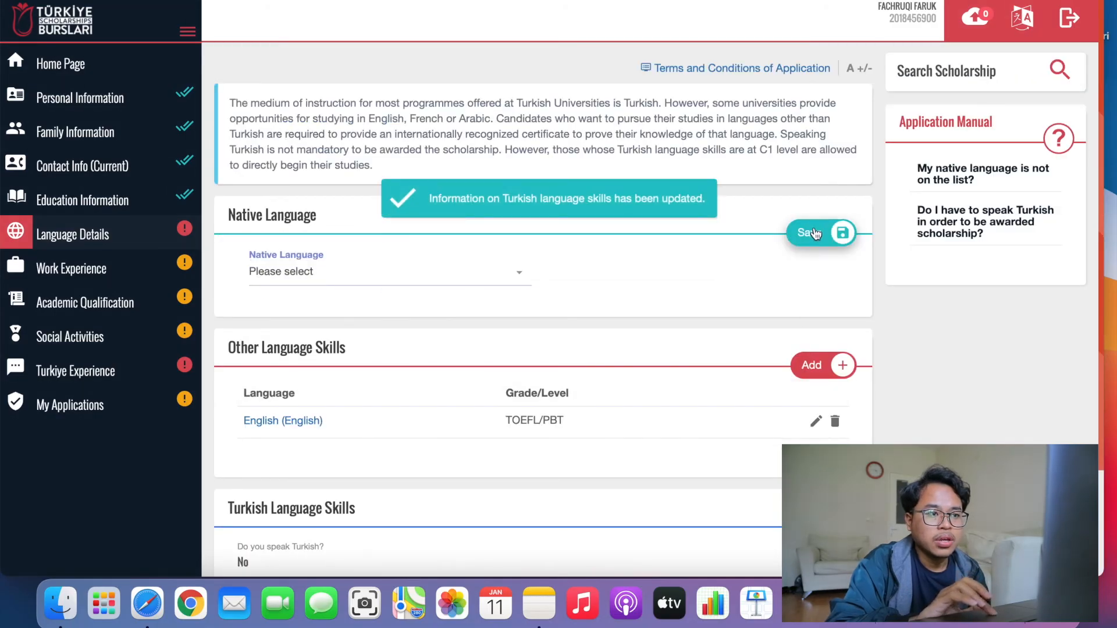
# Select Indonesian (Bahasa Indonesia) as native language and save.
pyautogui.click(515, 277)
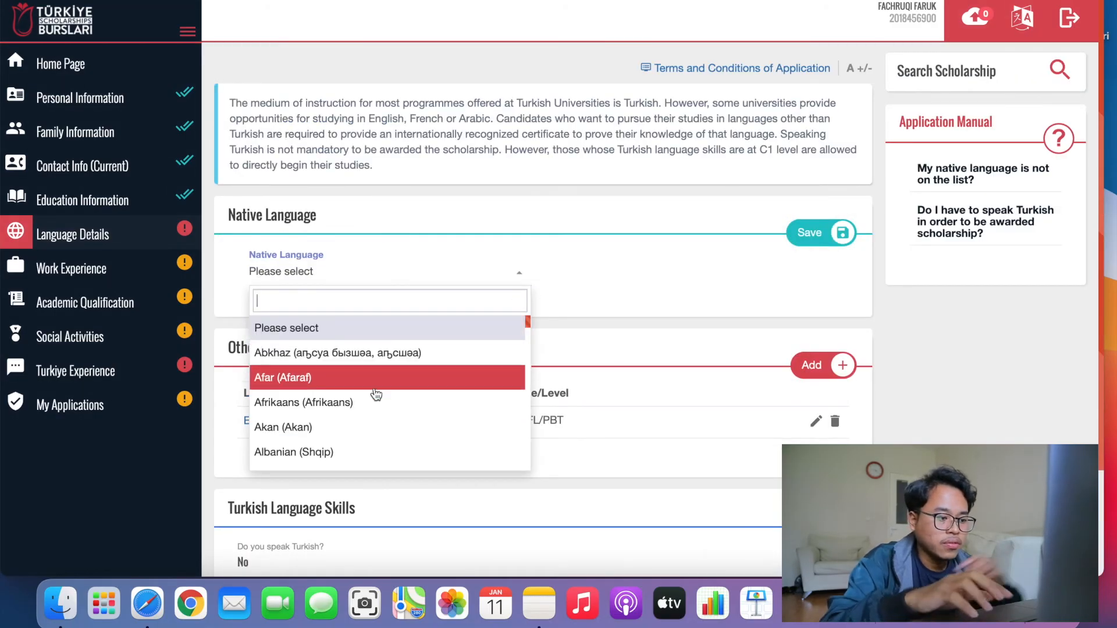
pyautogui.write('indo')
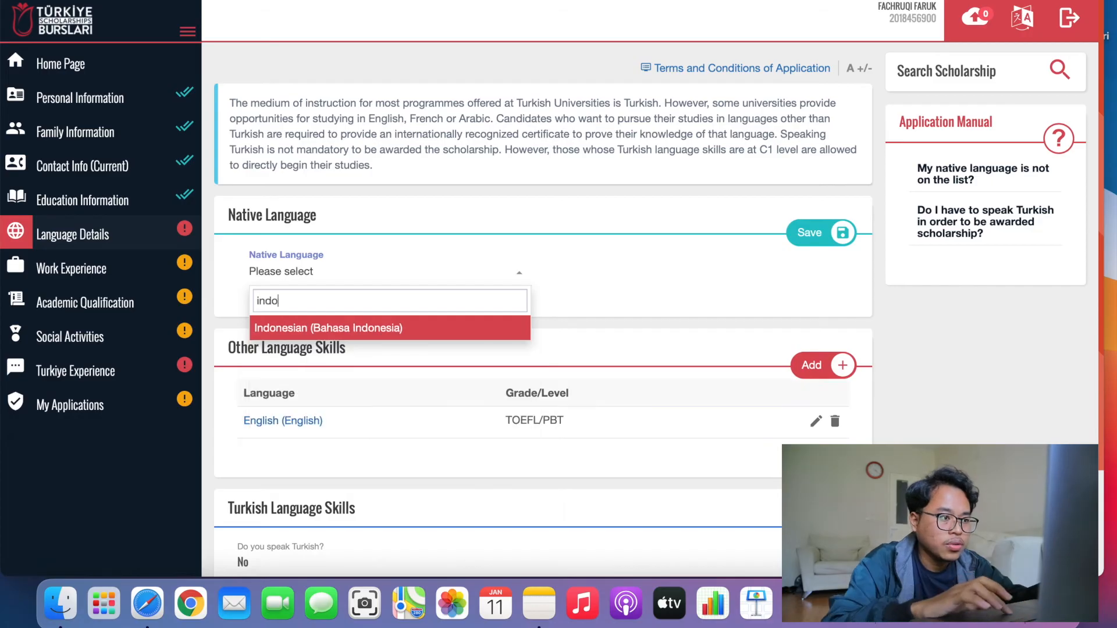
pyautogui.click(373, 335)
pyautogui.click(801, 234)
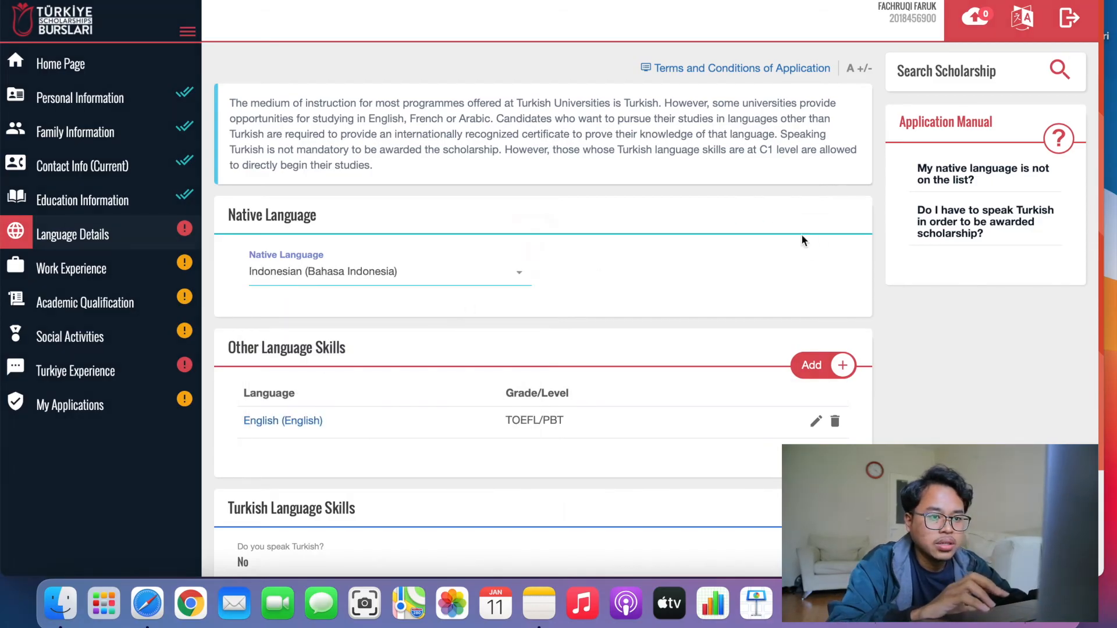
pyautogui.scroll(-3, 706, 319)
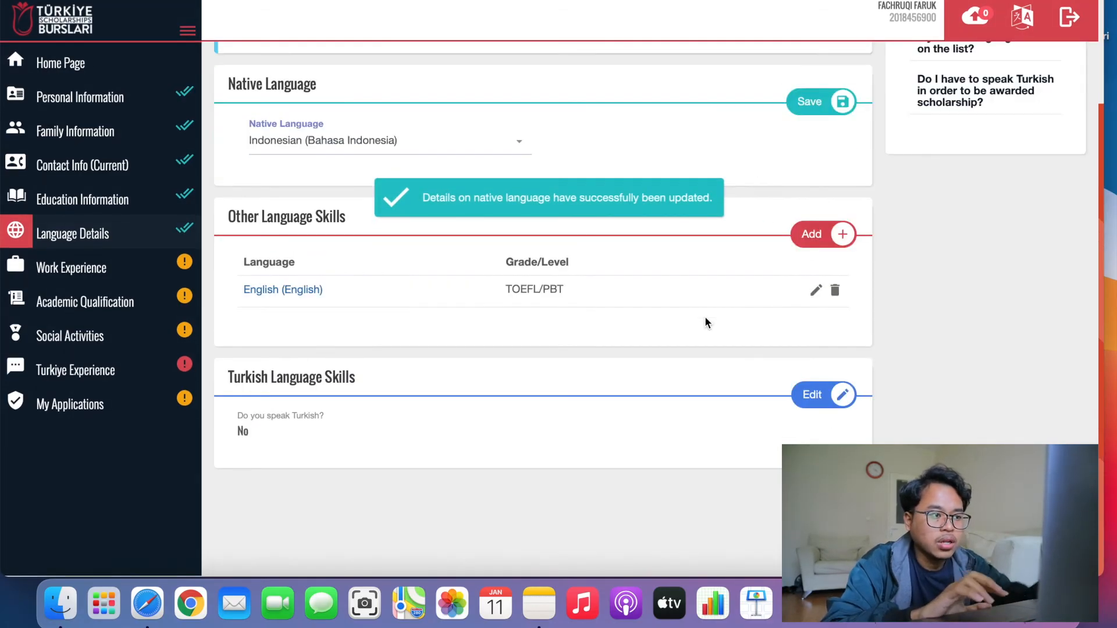
pyautogui.scroll(3, 705, 319)
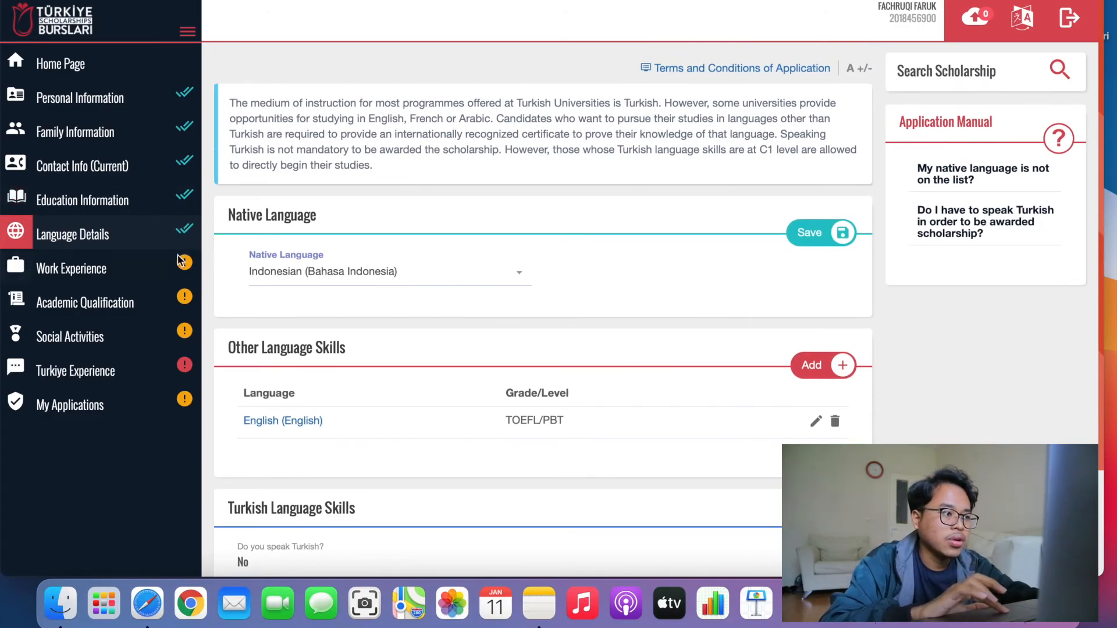
# In Work Experience, tick 'I have completed / I am currently doing my internship'.
pyautogui.click(127, 263)
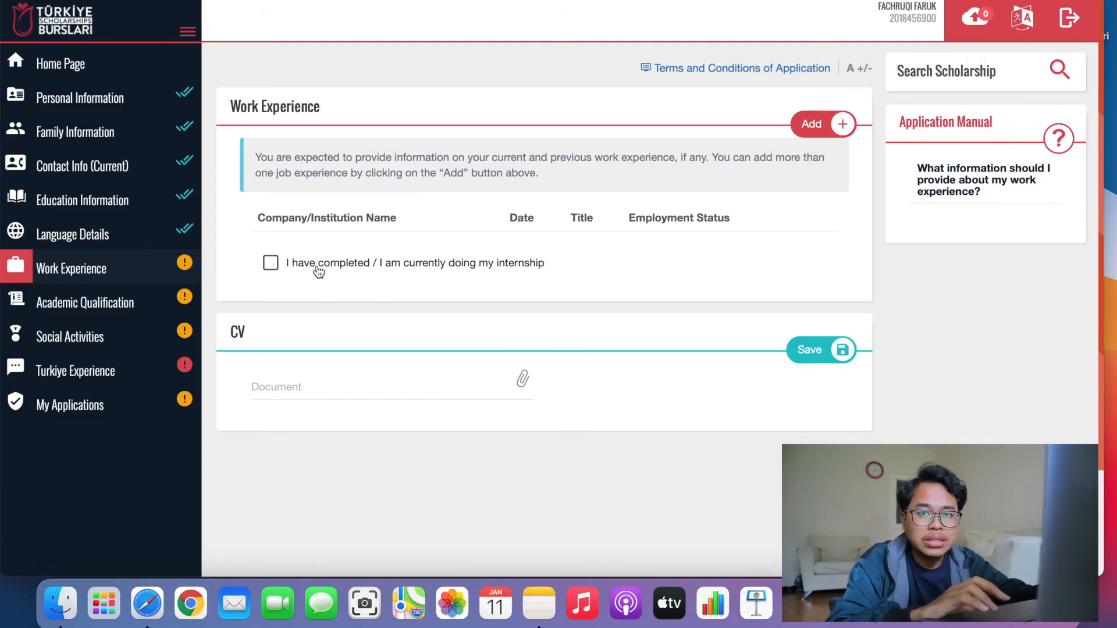
pyautogui.click(392, 267)
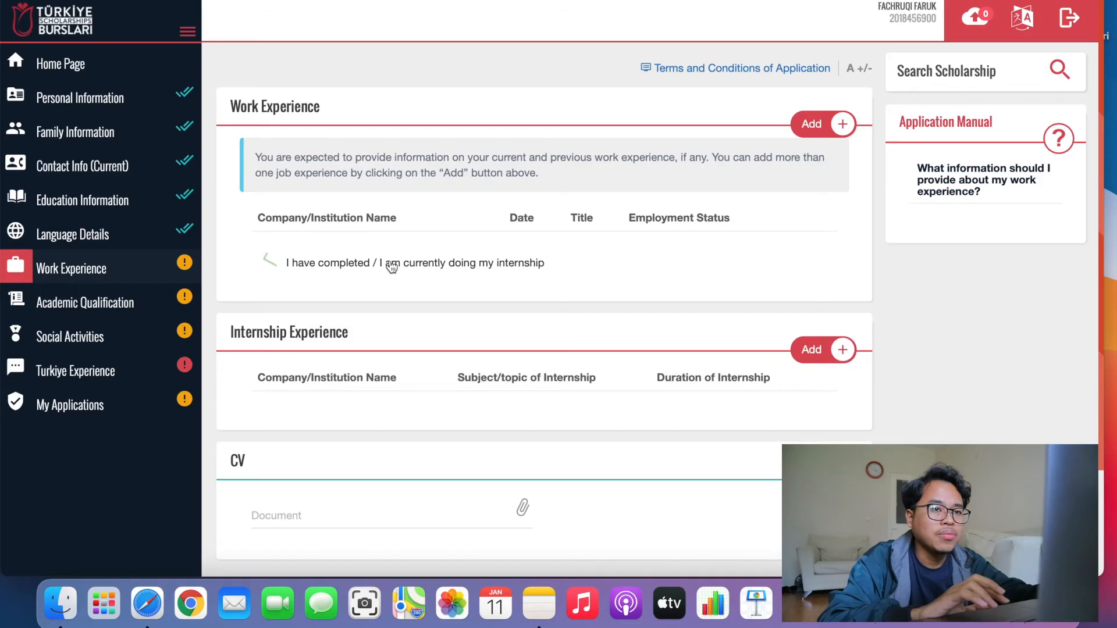
# Start a new work experience entry in Indonesia for company CAHAYA.
pyautogui.click(811, 124)
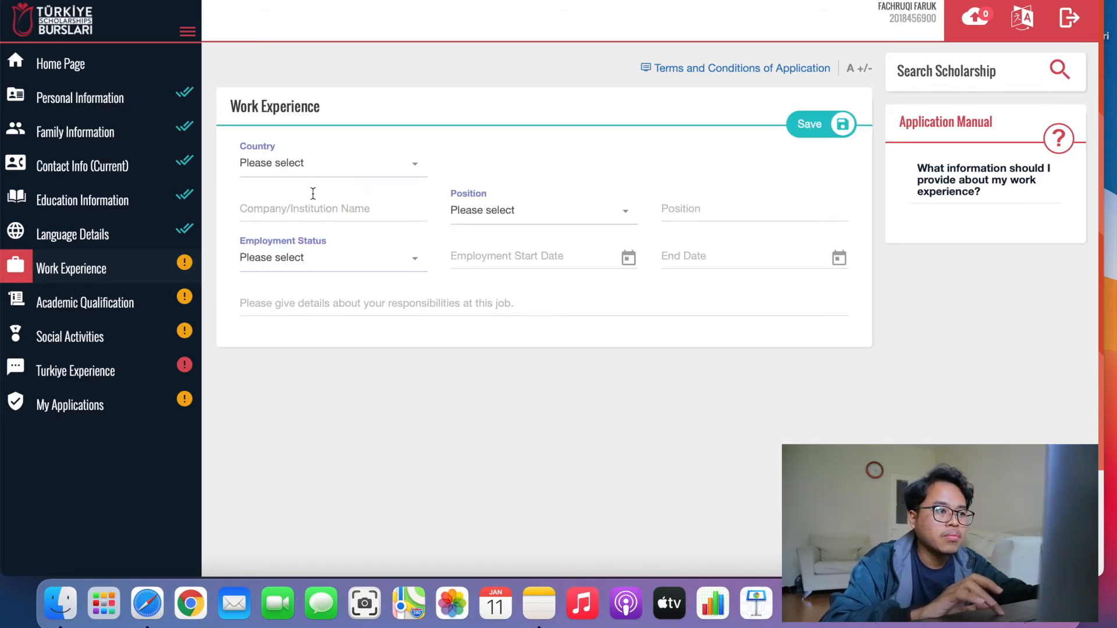
pyautogui.click(309, 167)
pyautogui.write('indo')
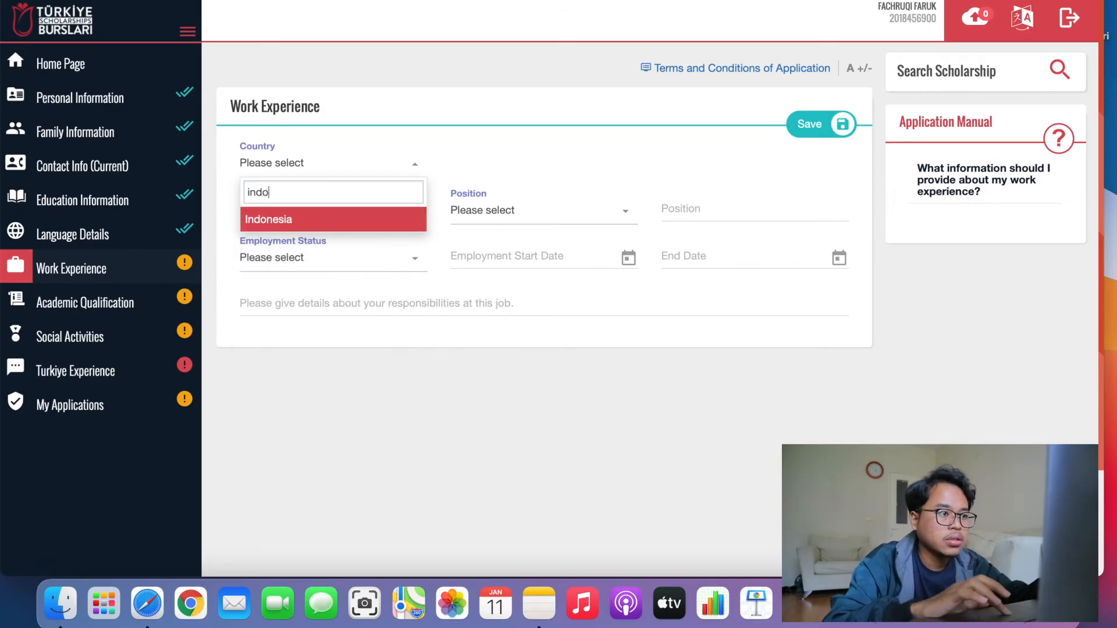
pyautogui.click(306, 222)
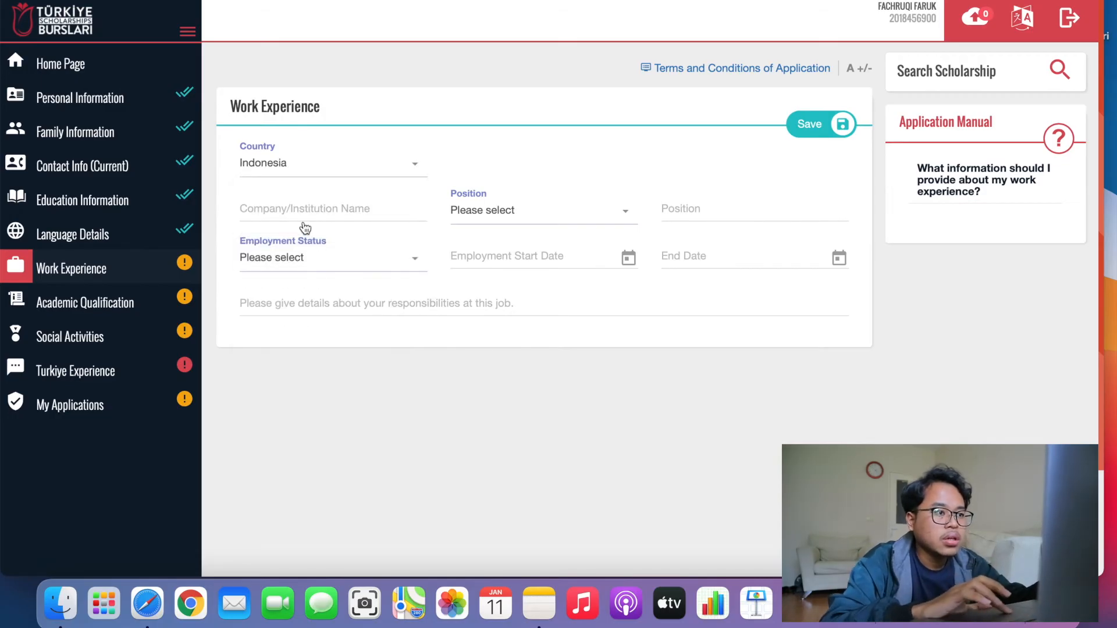
pyautogui.click(366, 211)
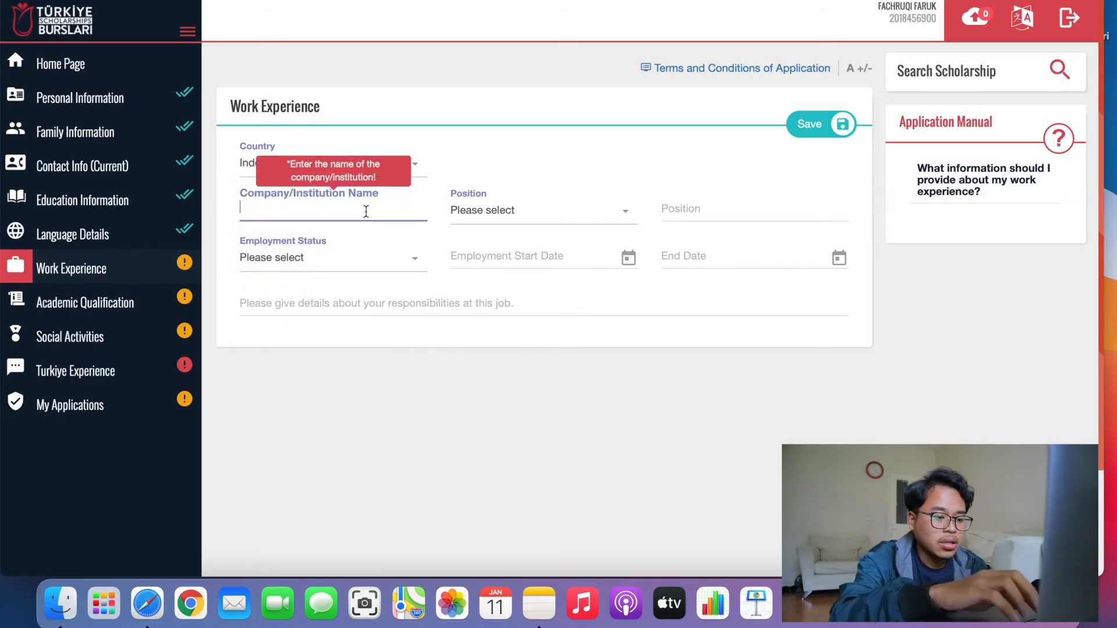
pyautogui.write('CAHAYA')
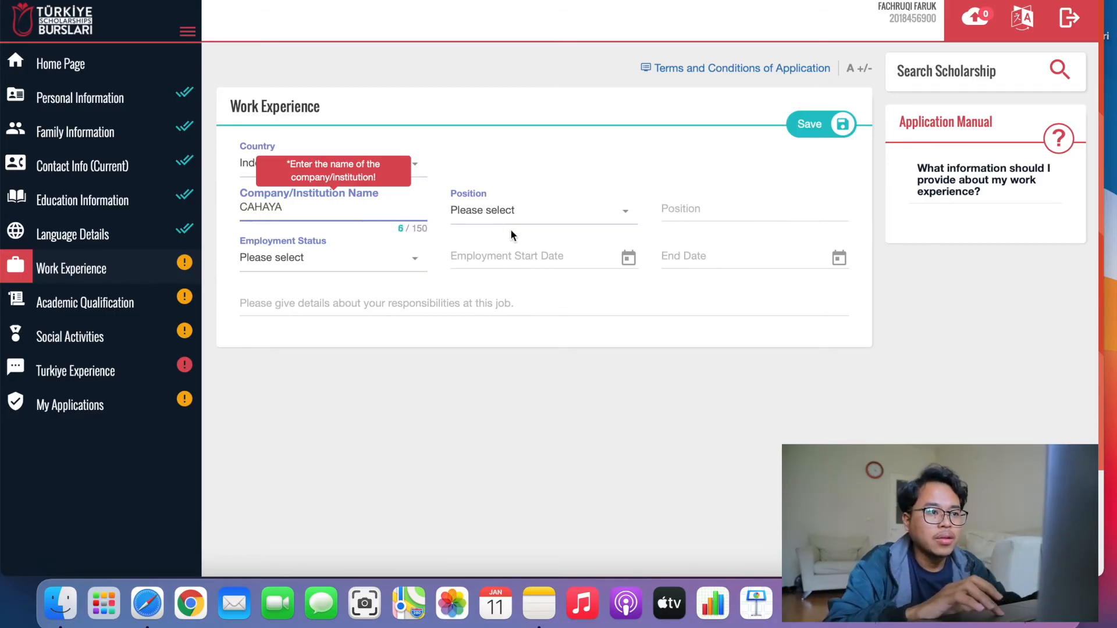
# Set the job position to Worker and employment status to Left.
pyautogui.click(516, 218)
pyautogui.scroll(-5, 522, 325)
pyautogui.scroll(-10, 519, 325)
pyautogui.scroll(1, 518, 324)
pyautogui.click(511, 374)
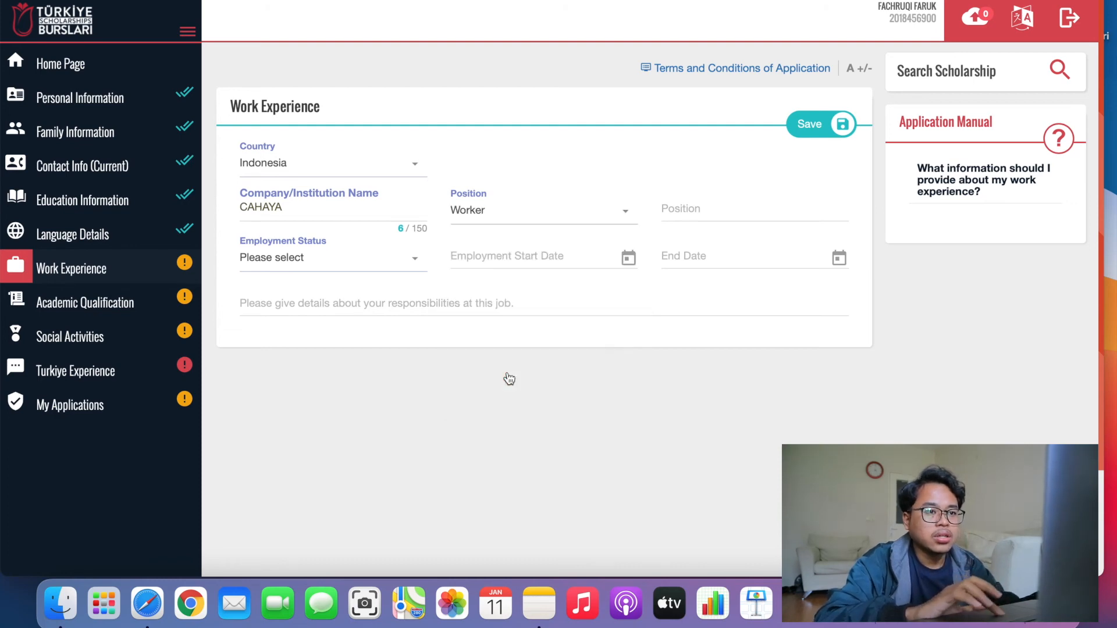
pyautogui.click(738, 199)
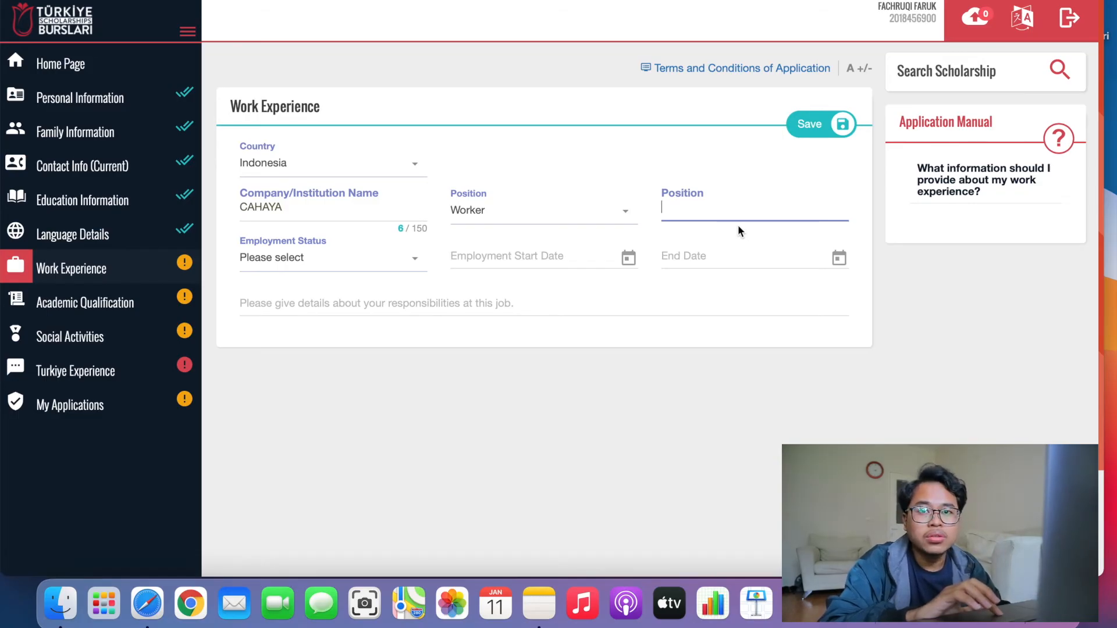
pyautogui.click(521, 225)
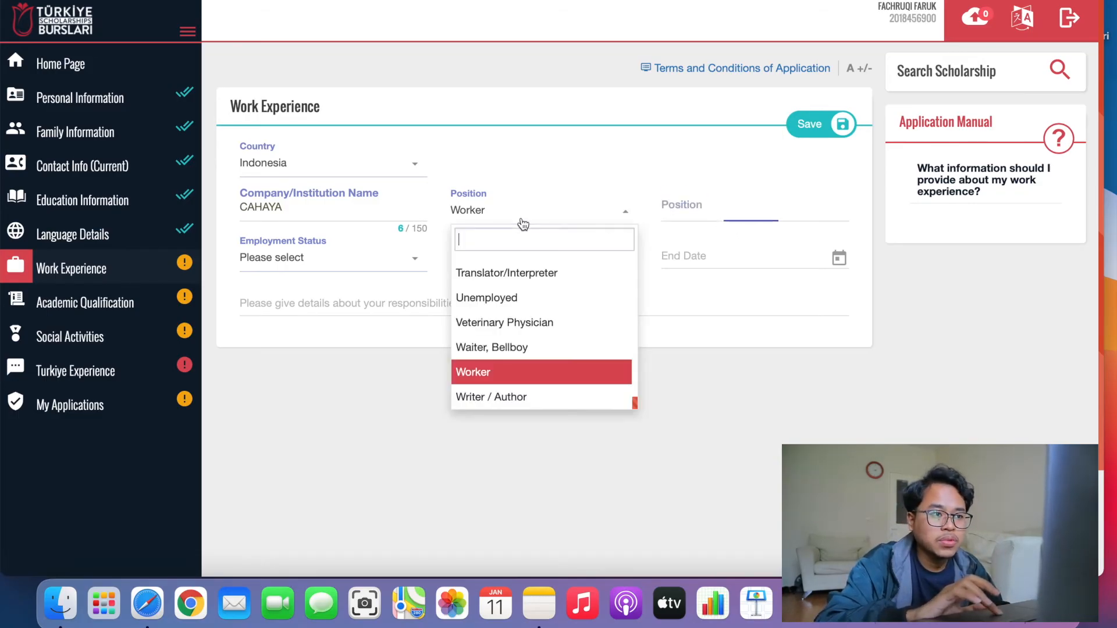
pyautogui.click(681, 208)
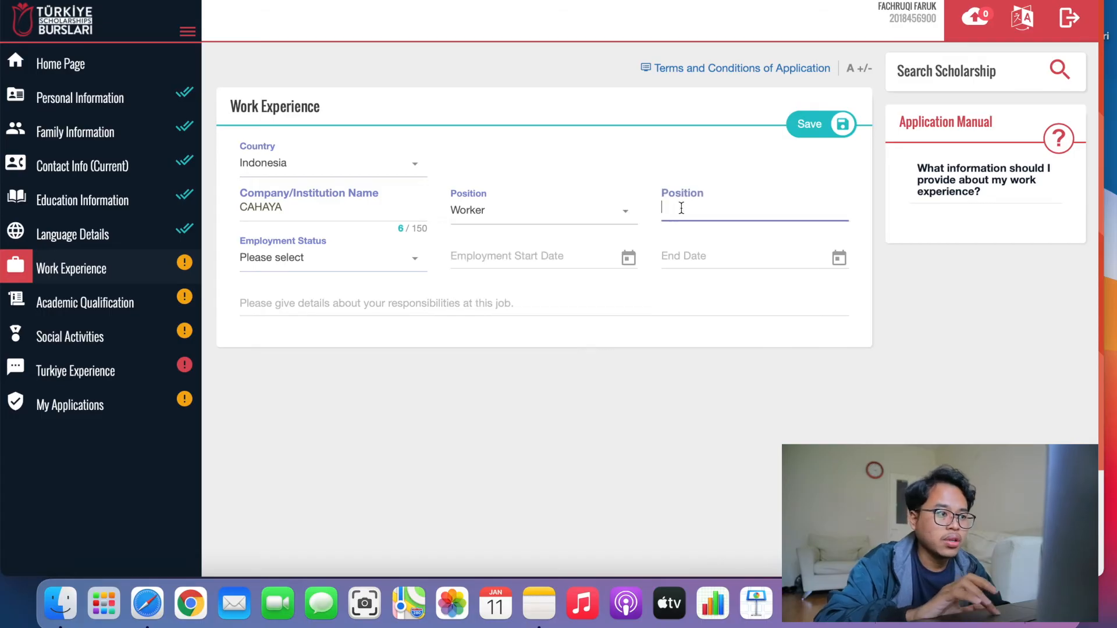
pyautogui.click(357, 262)
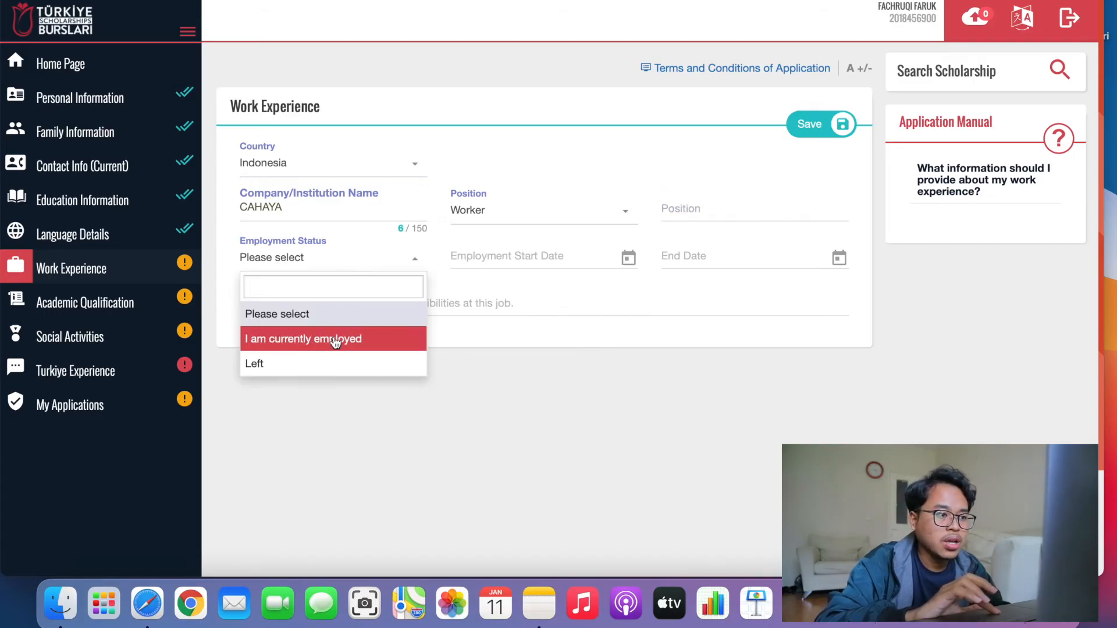
pyautogui.click(327, 363)
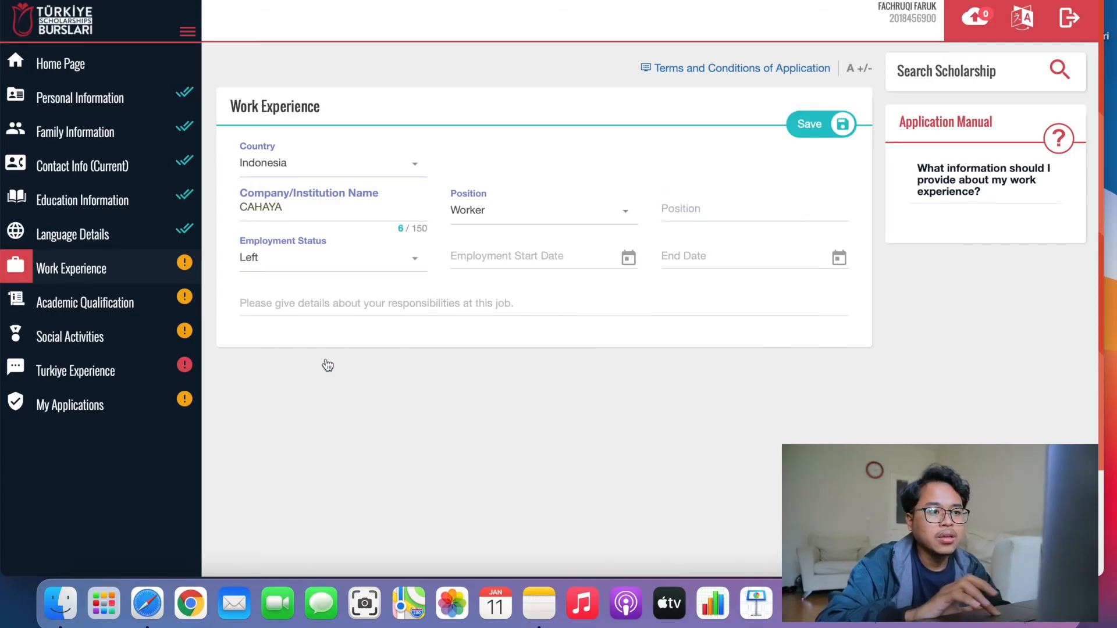
# Set the CAHAYA job's dates from 15/03/2019 to 12/08/2020.
pyautogui.click(588, 253)
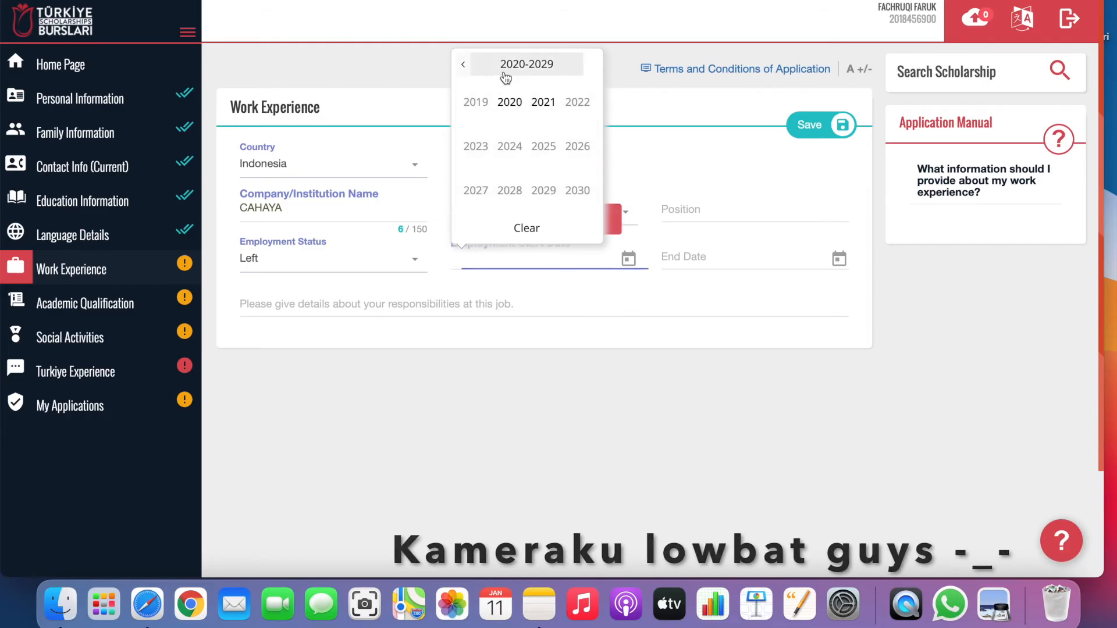
pyautogui.click(475, 101)
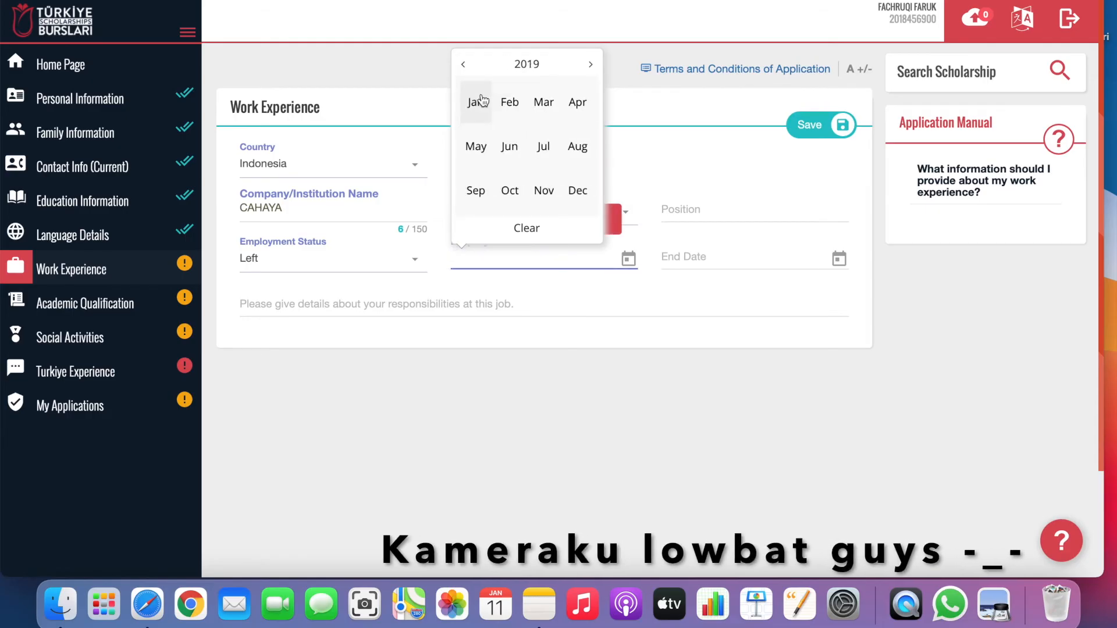
pyautogui.click(550, 108)
pyautogui.click(576, 135)
pyautogui.click(724, 263)
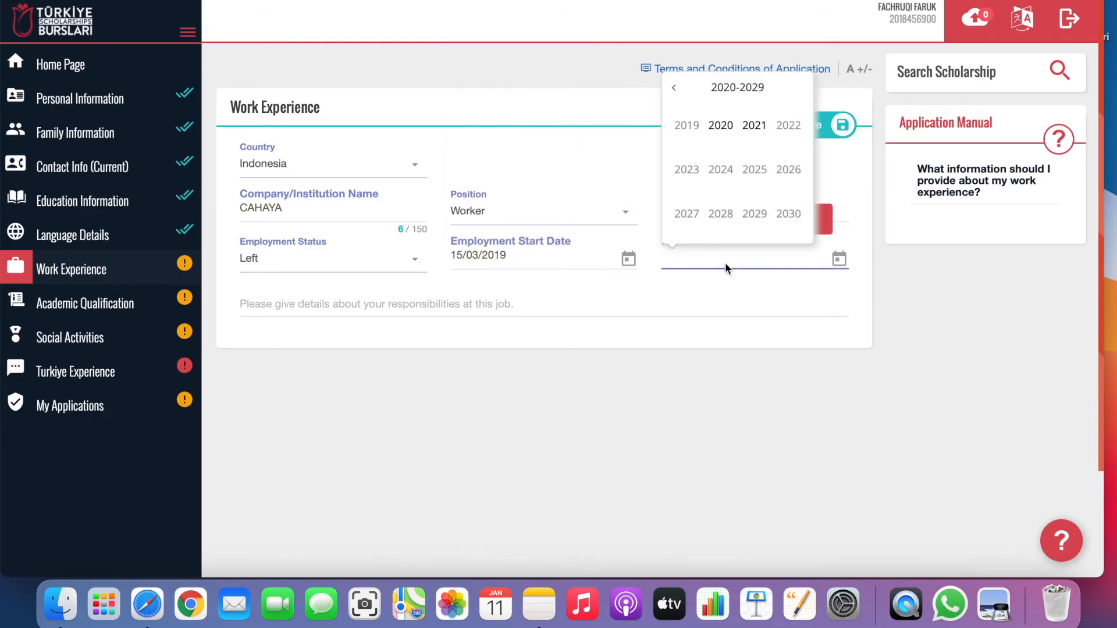
pyautogui.click(720, 124)
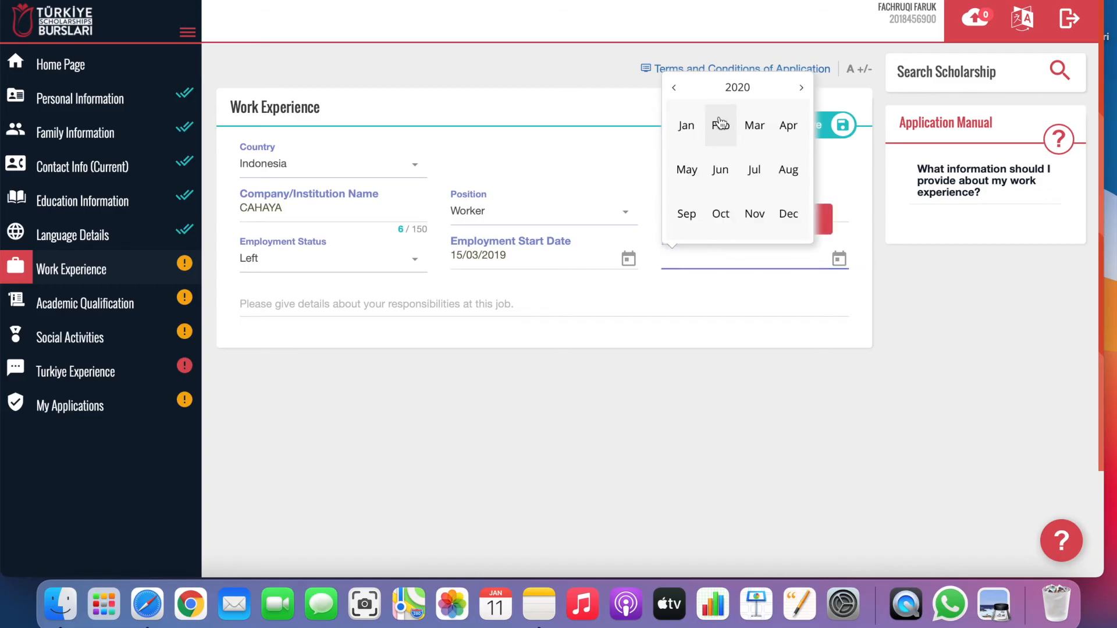
pyautogui.click(788, 169)
pyautogui.click(744, 157)
# Enter the job responsibilities and save the work experience entry.
pyautogui.click(325, 307)
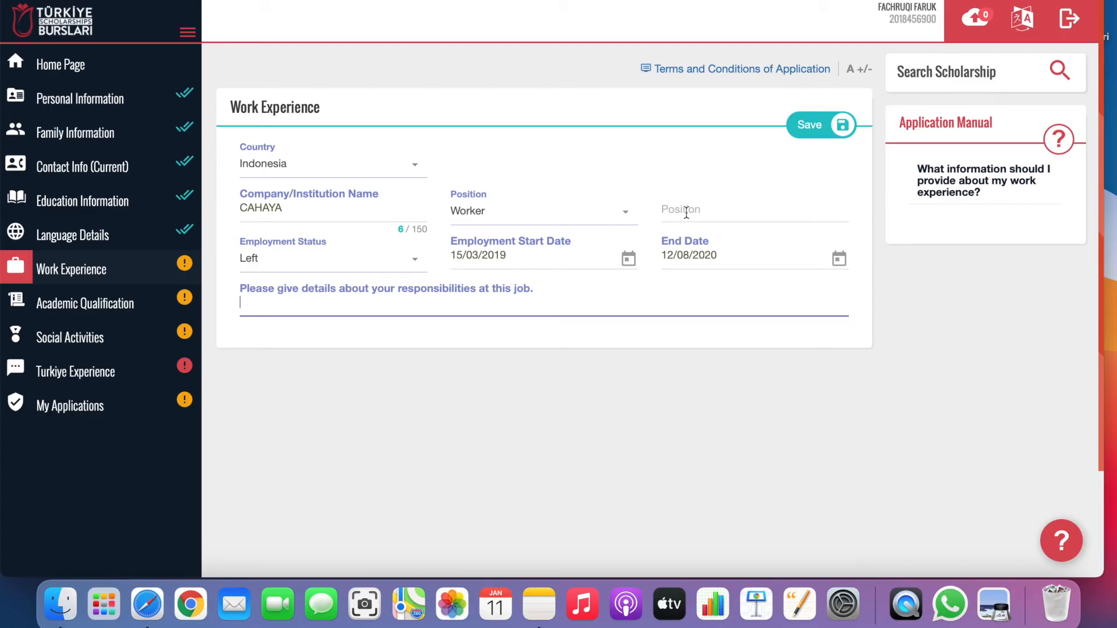
pyautogui.write('bjhdshjcvehgcveuw')
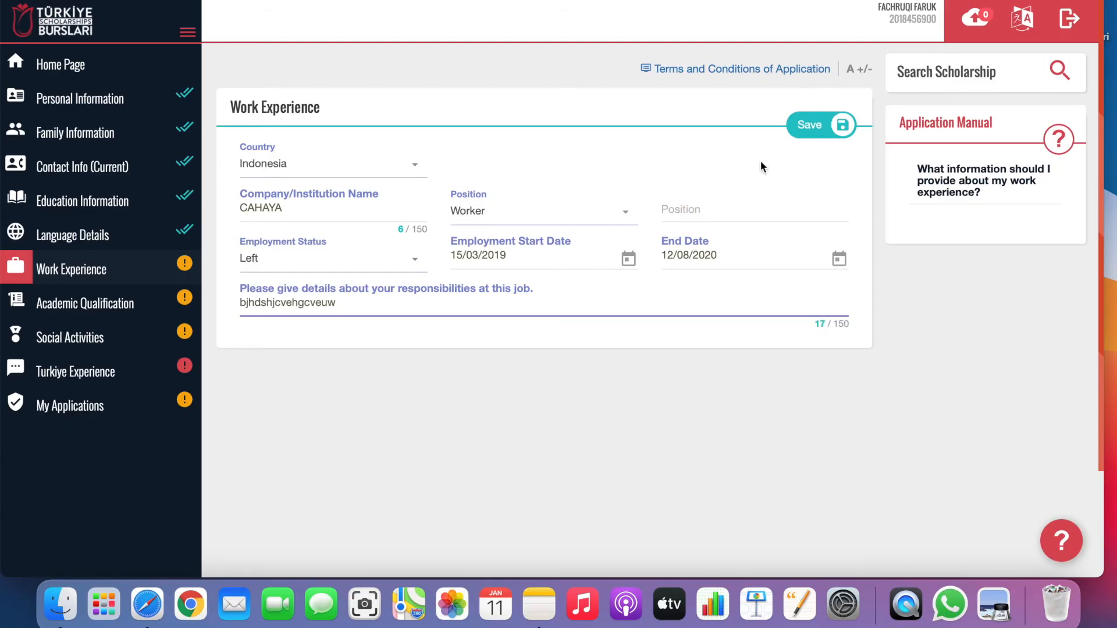
pyautogui.click(819, 123)
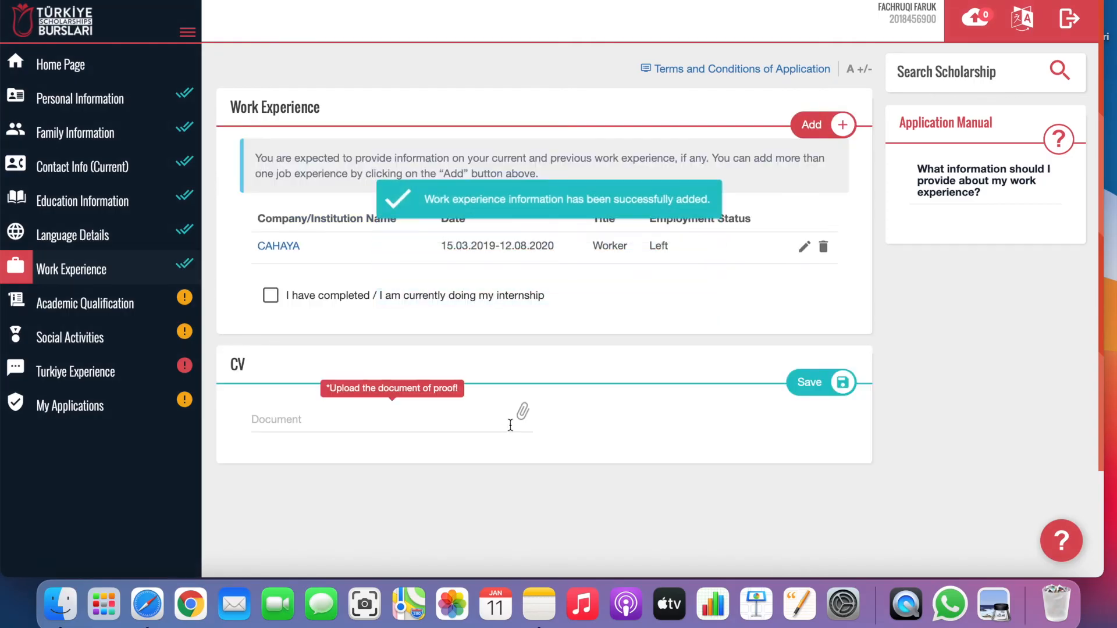
pyautogui.click(525, 413)
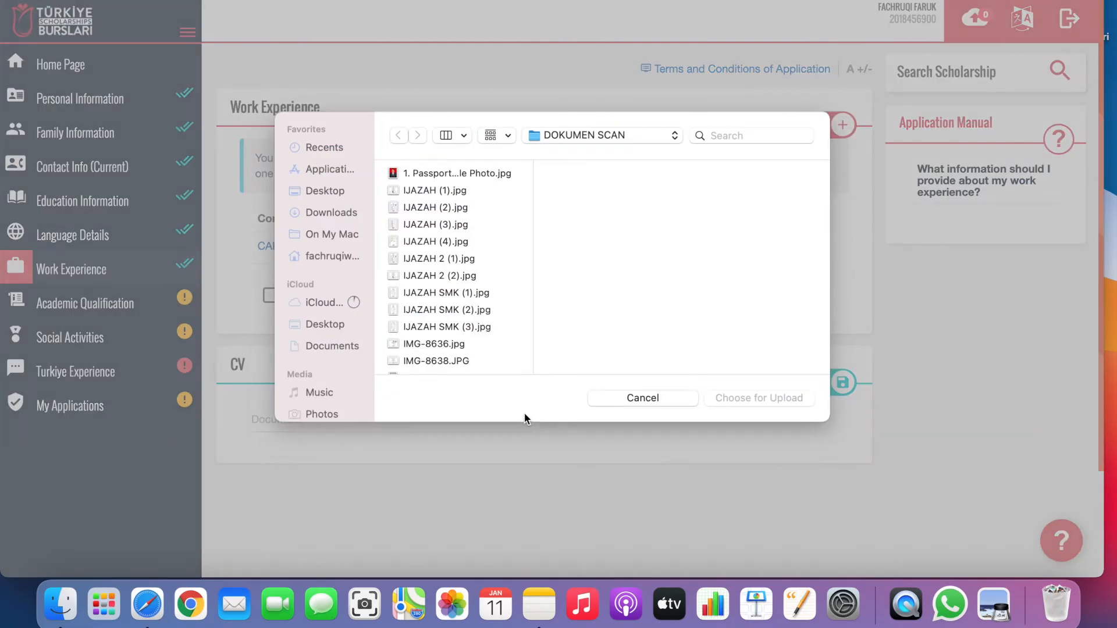
pyautogui.click(636, 396)
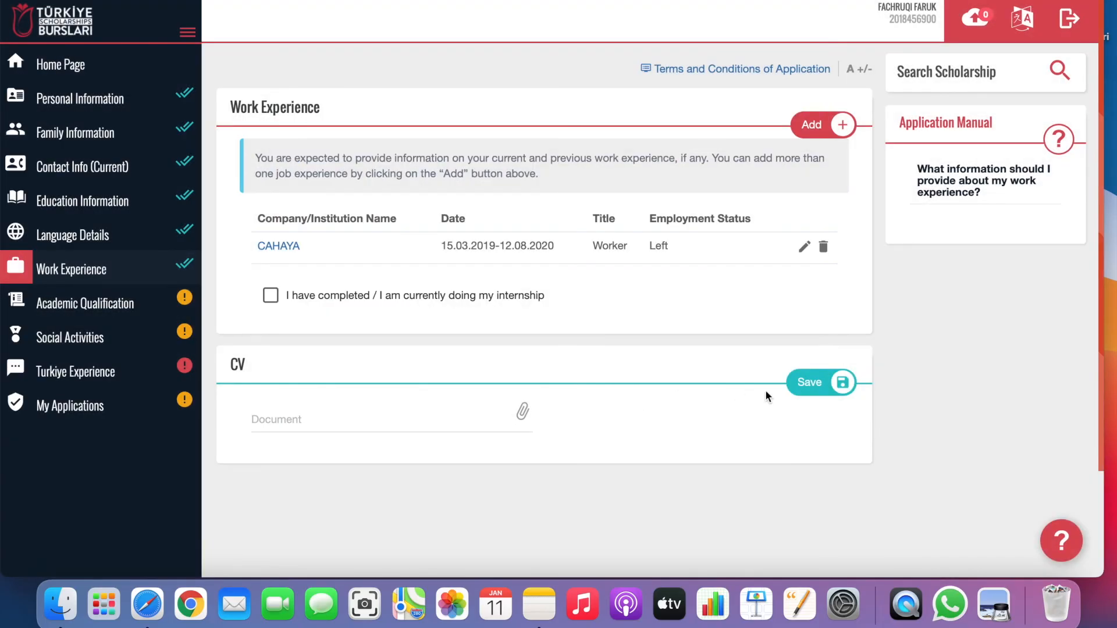
pyautogui.click(522, 413)
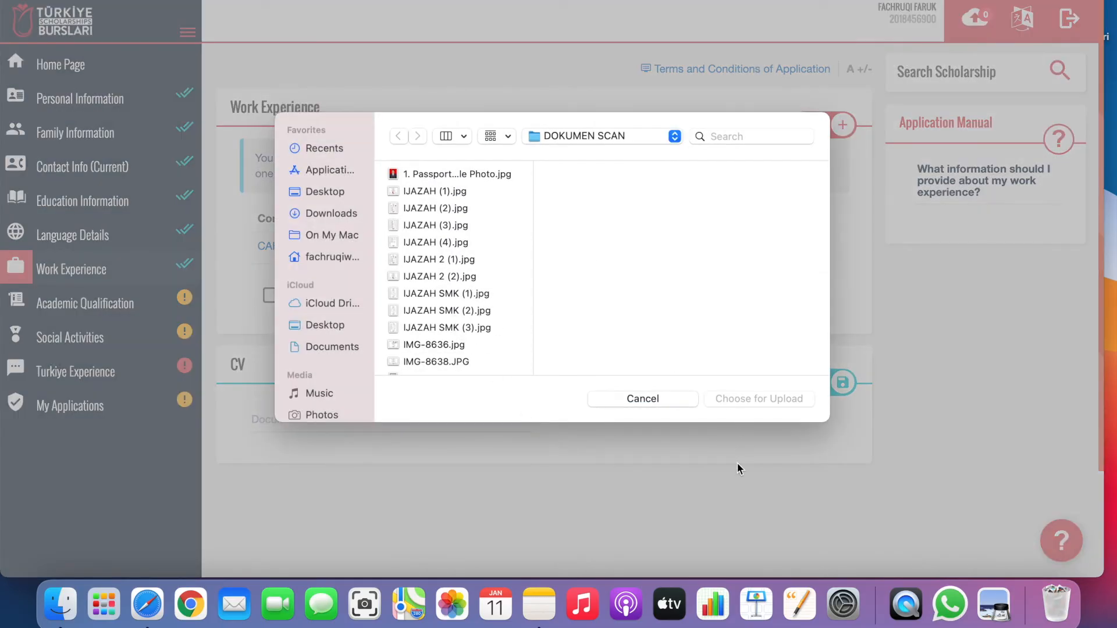
pyautogui.click(688, 401)
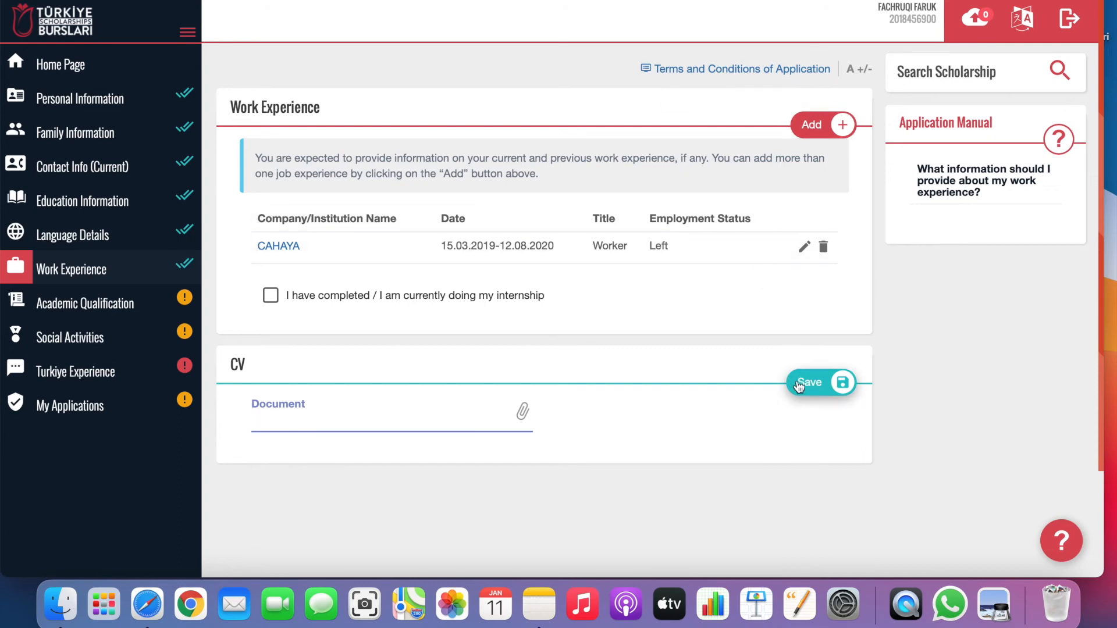
pyautogui.click(797, 379)
pyautogui.click(769, 197)
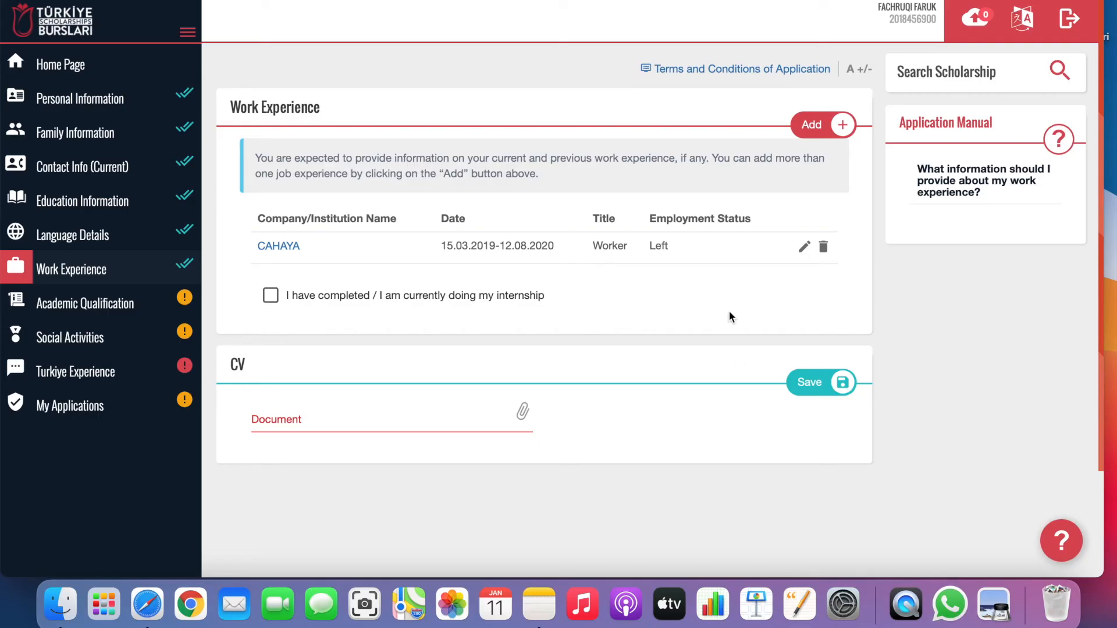
pyautogui.click(128, 299)
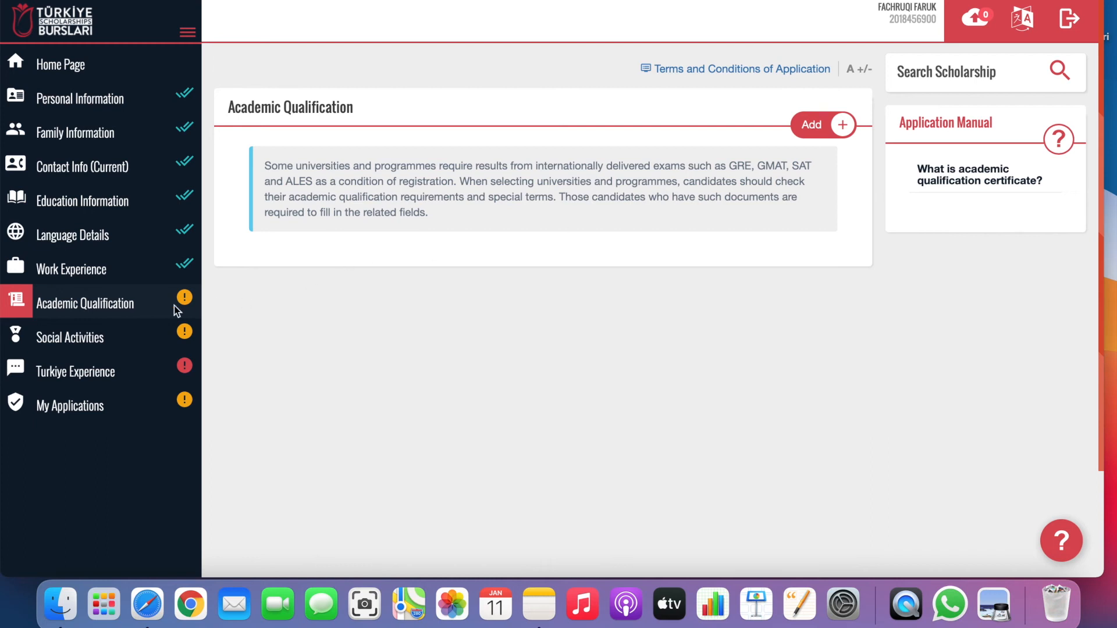
# Go to Social Activities to view award, project, certificate and voluntary tables.
pyautogui.click(81, 333)
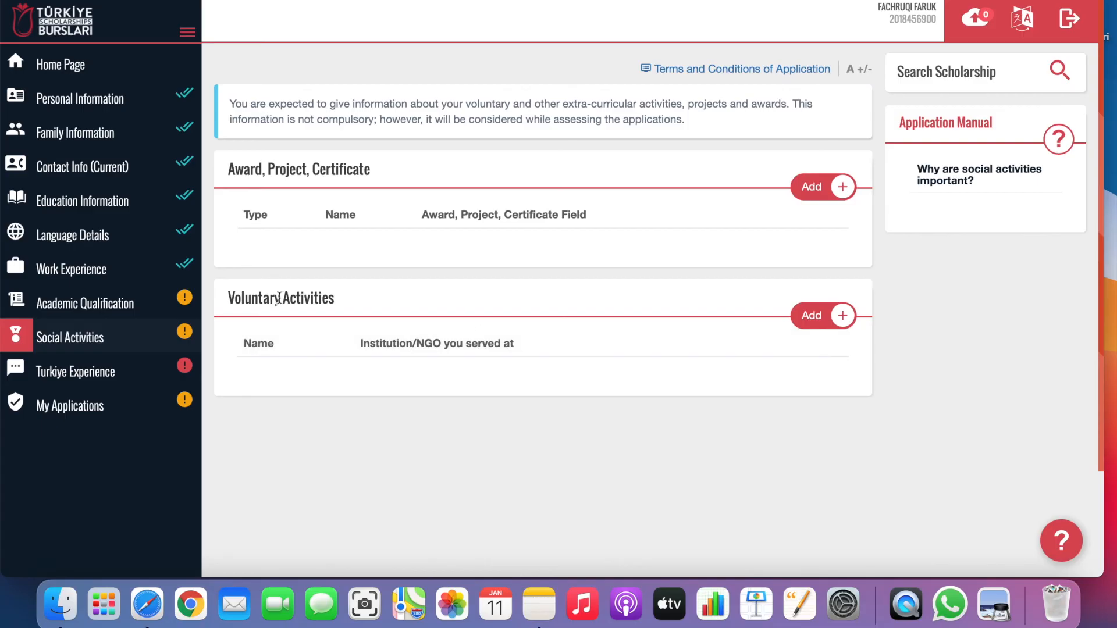
# Add a voluntary activity named 'HMJ Biologi' at institution 'Faculty of biology'.
pyautogui.click(842, 317)
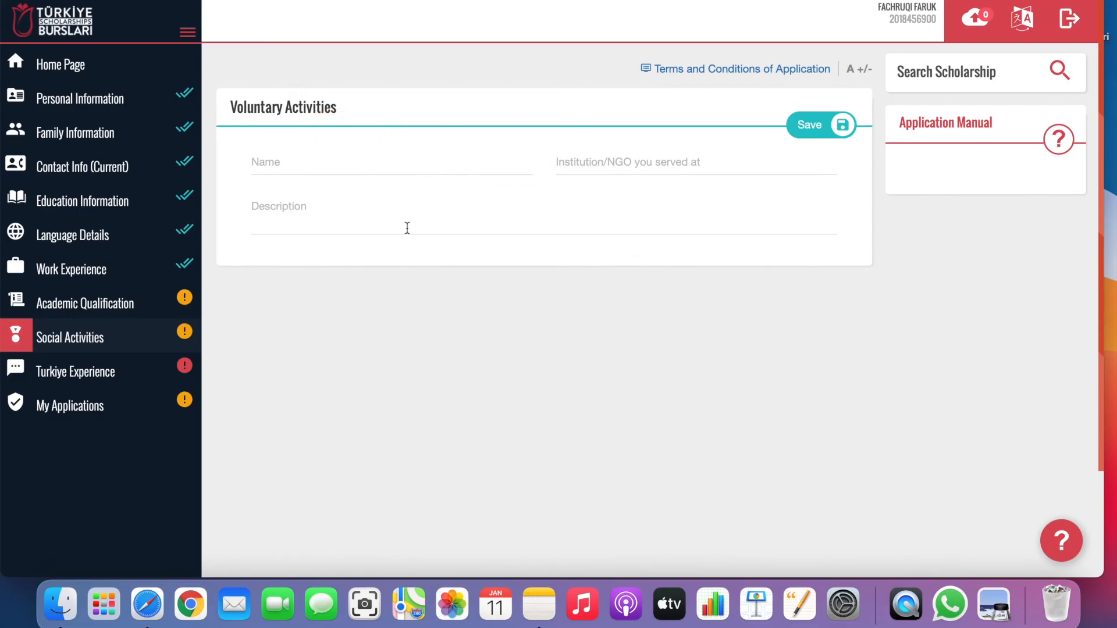
pyautogui.click(303, 163)
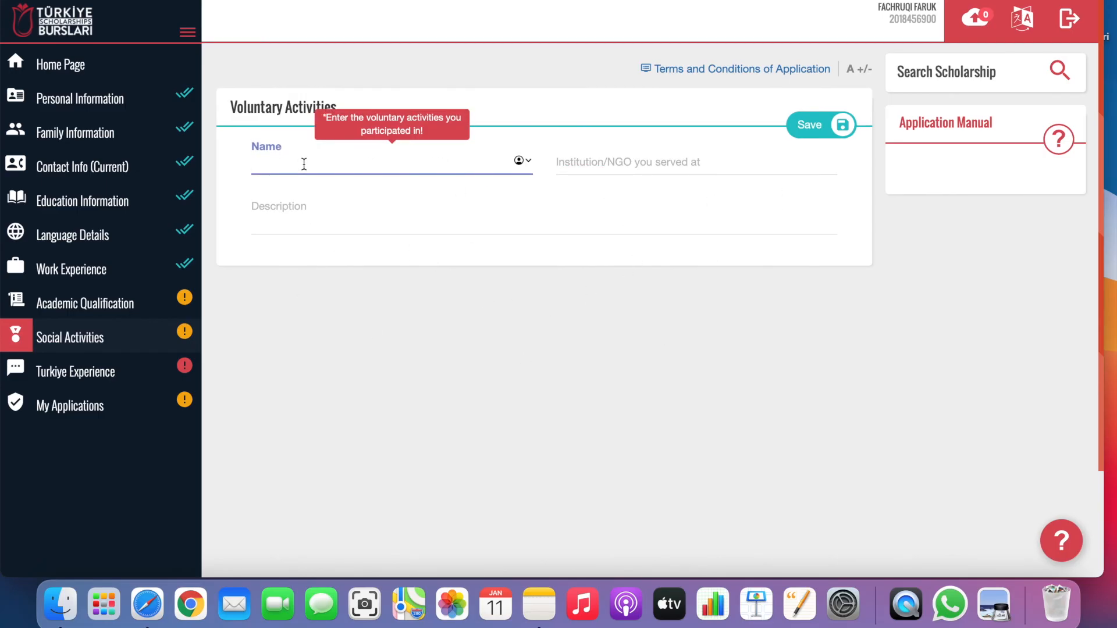
pyautogui.write('HMJ Biologi')
pyautogui.click(661, 165)
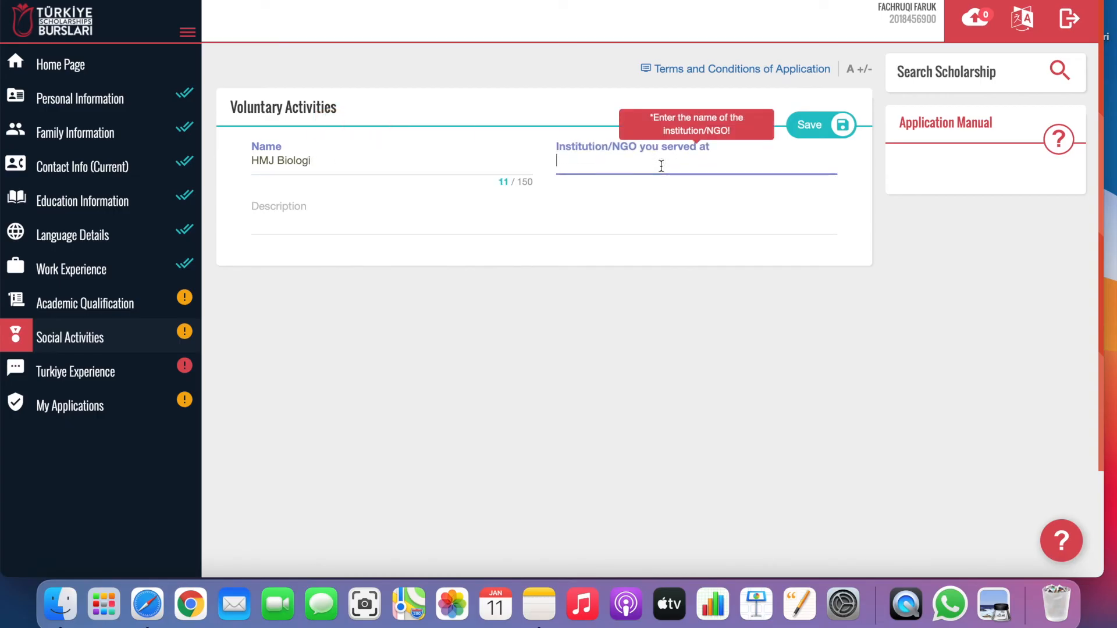
pyautogui.write('B')
pyautogui.press('BackSpace')
pyautogui.write('Faculty of biology')
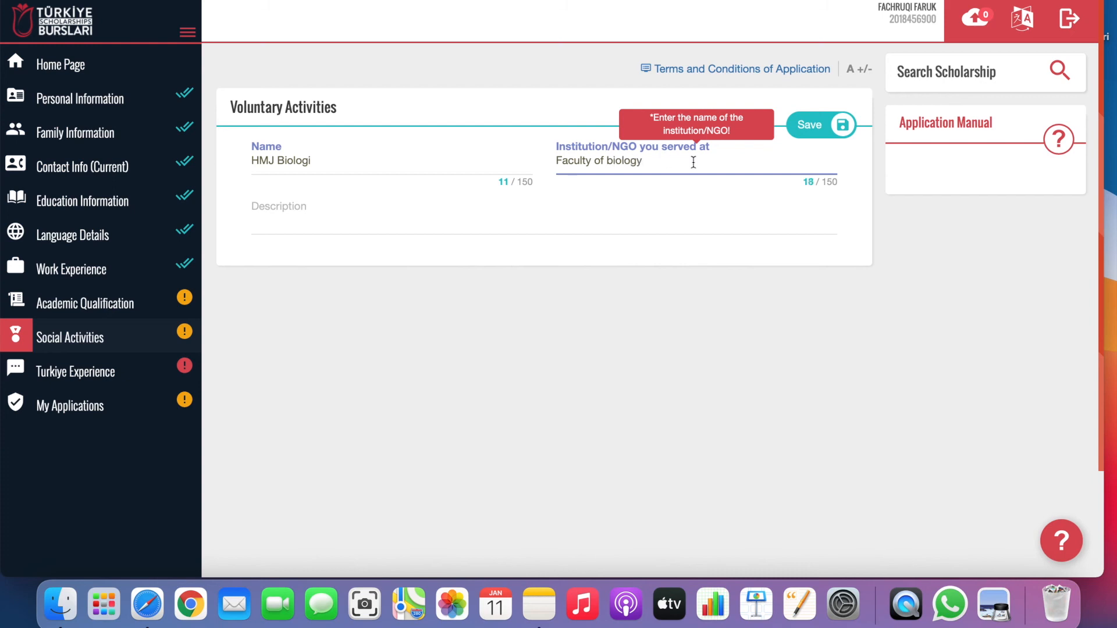
# Fill in the activity description 'hjvde fewf' and save the voluntary activity.
pyautogui.click(800, 134)
pyautogui.click(335, 221)
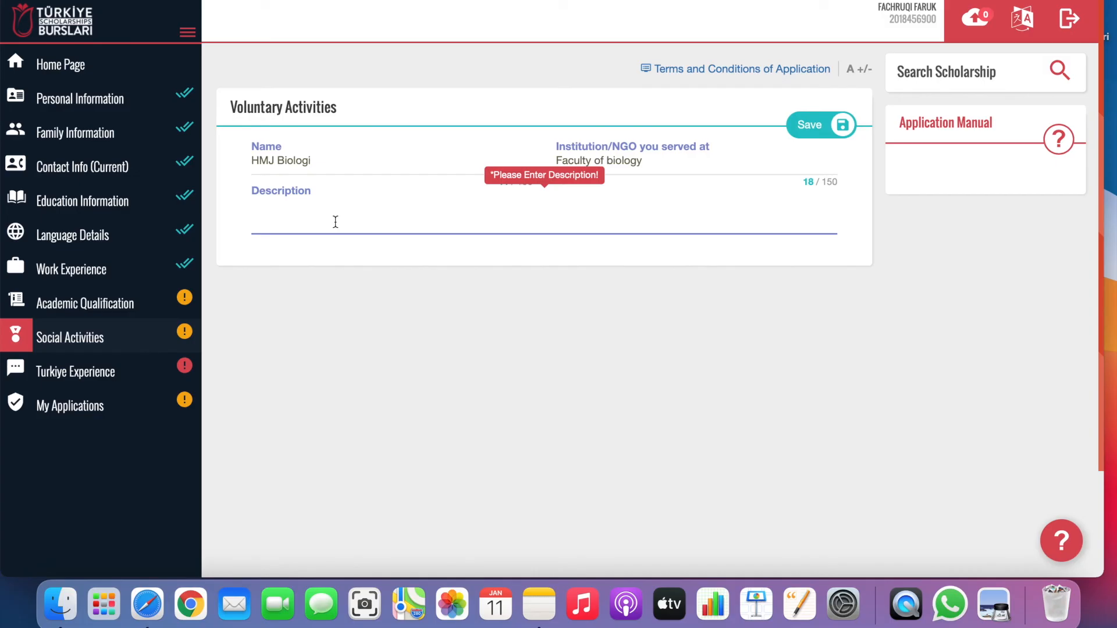
pyautogui.click(803, 125)
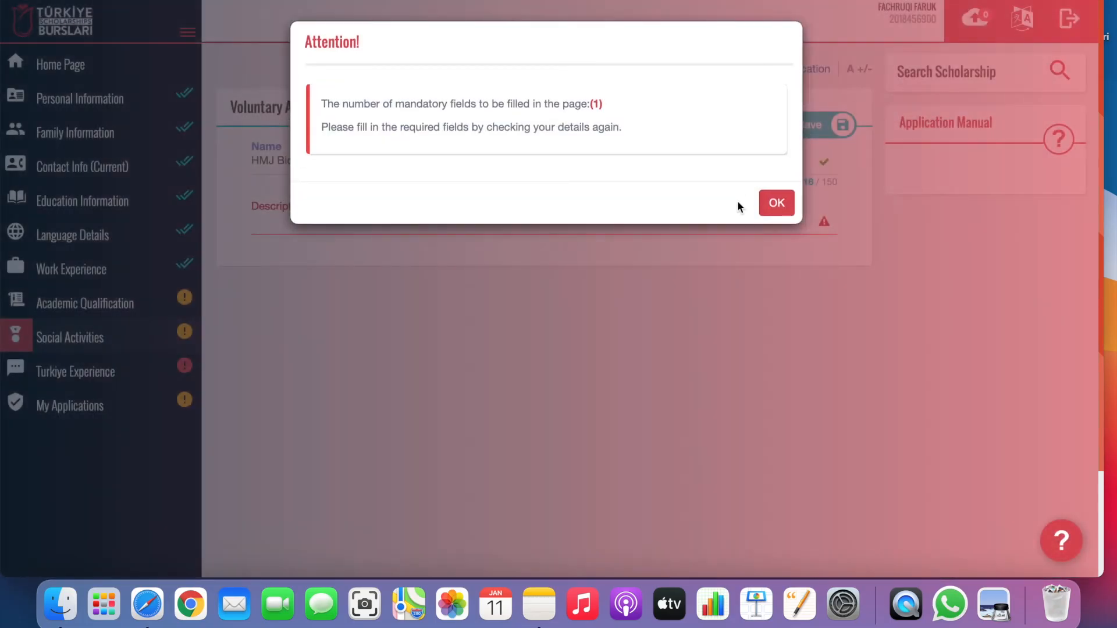
pyautogui.click(776, 203)
pyautogui.click(703, 211)
pyautogui.write('hjvde fewf')
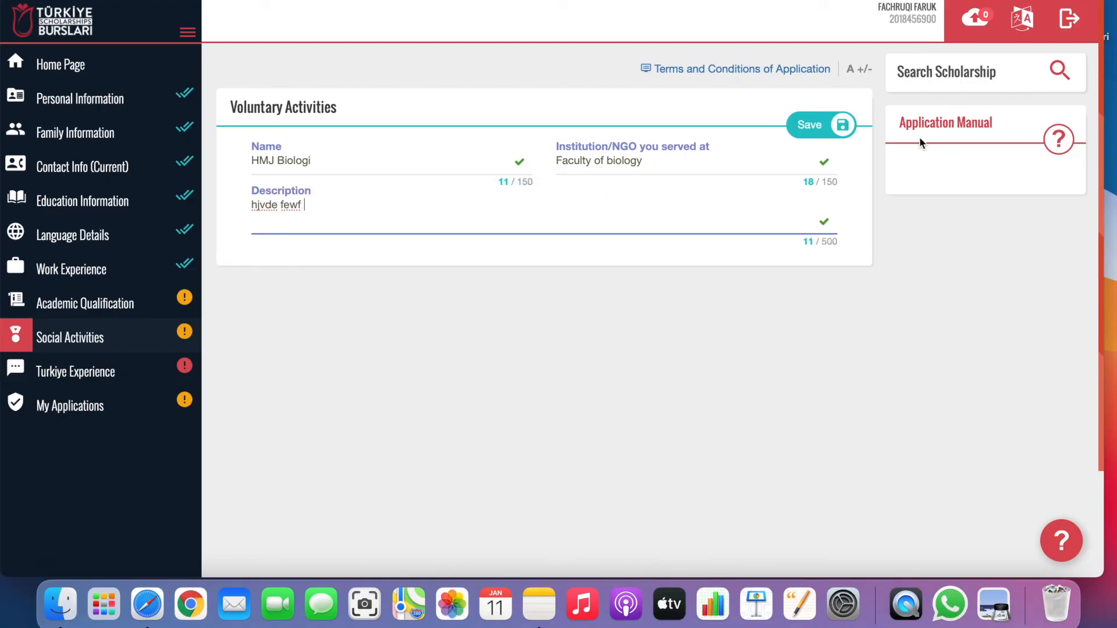
pyautogui.click(793, 129)
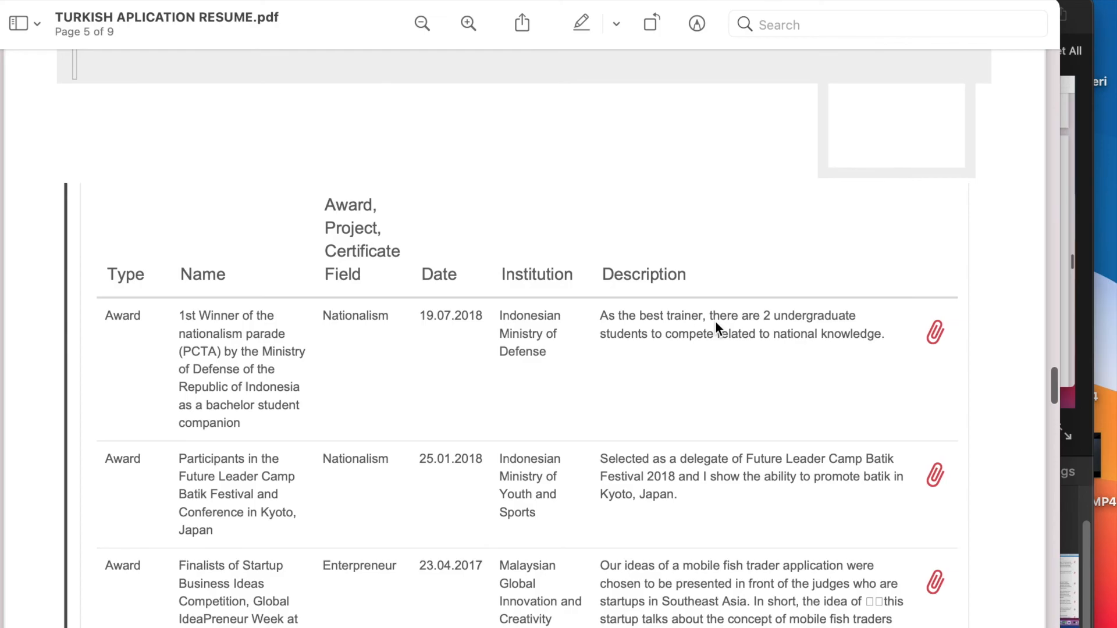
# Scroll the resume PDF in Preview from page 5 to page 6's certificate table.
pyautogui.scroll(-5, 715, 321)
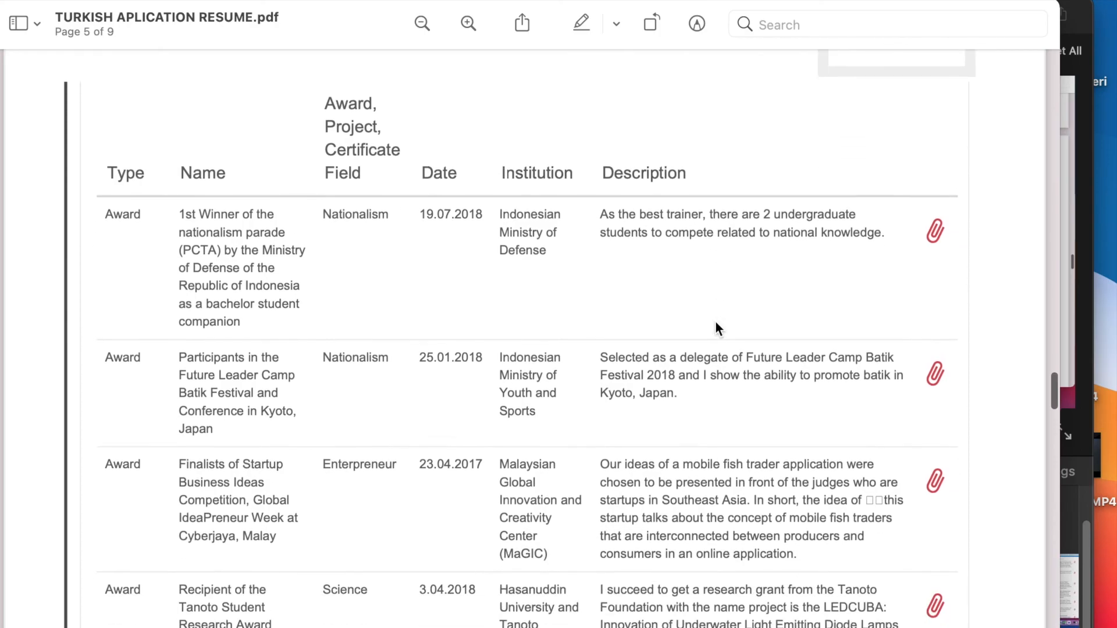
pyautogui.scroll(-10, 716, 325)
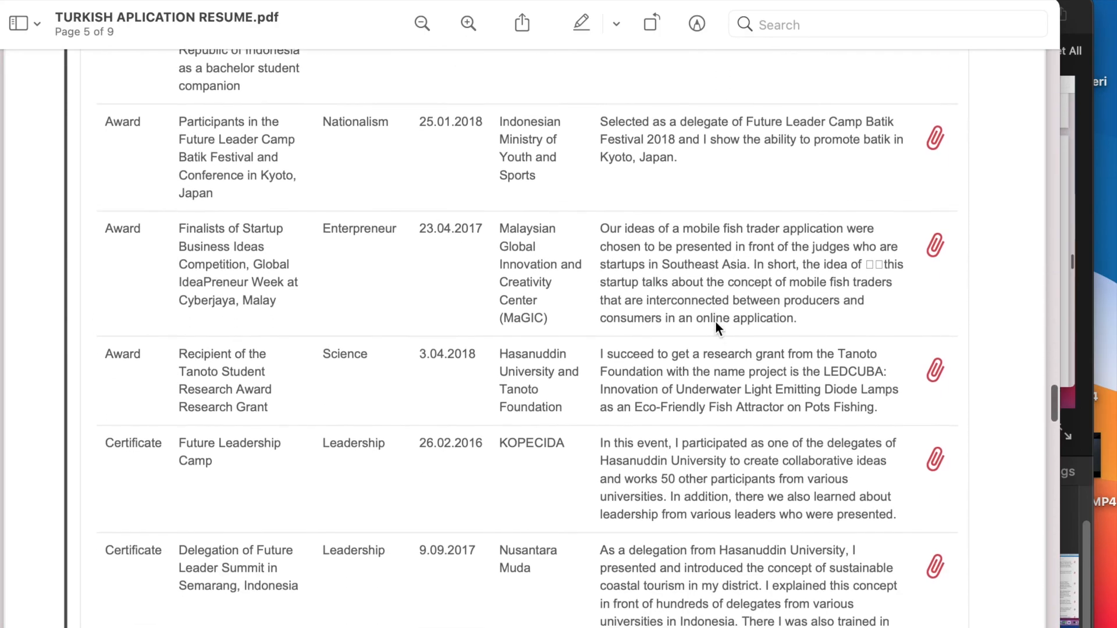
pyautogui.scroll(-12, 716, 325)
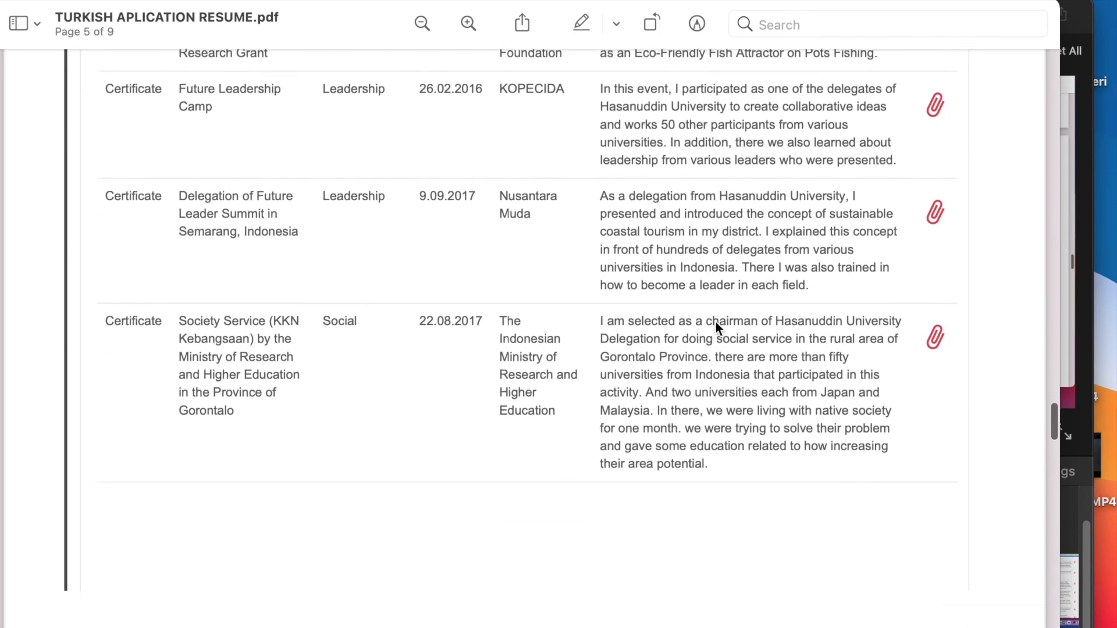
pyautogui.scroll(-3, 715, 327)
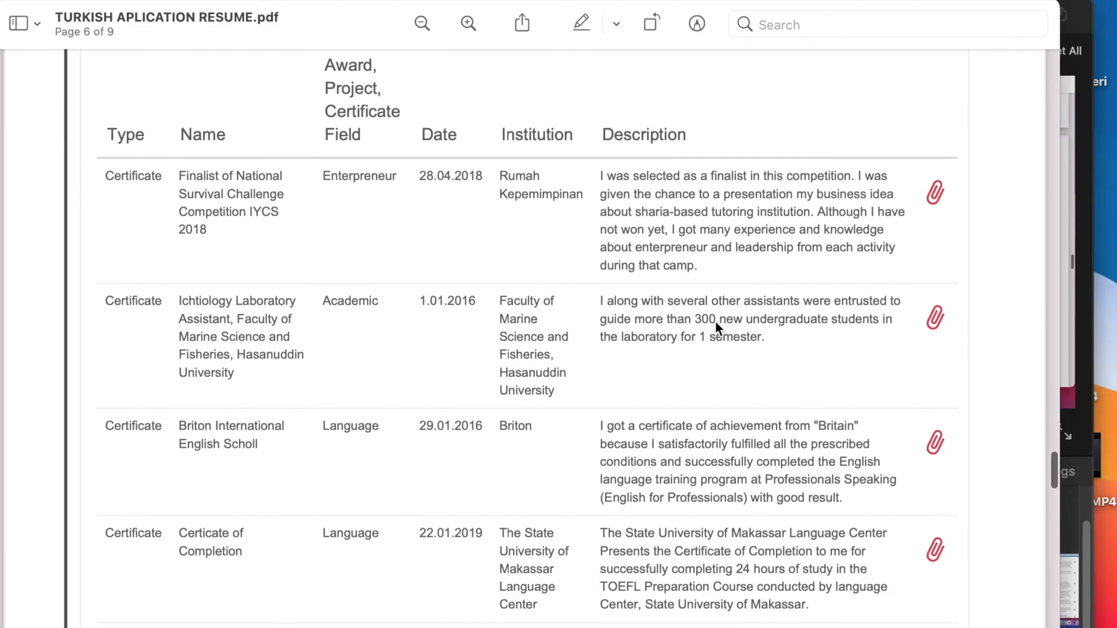
pyautogui.scroll(-7, 716, 326)
pyautogui.scroll(-7, 715, 320)
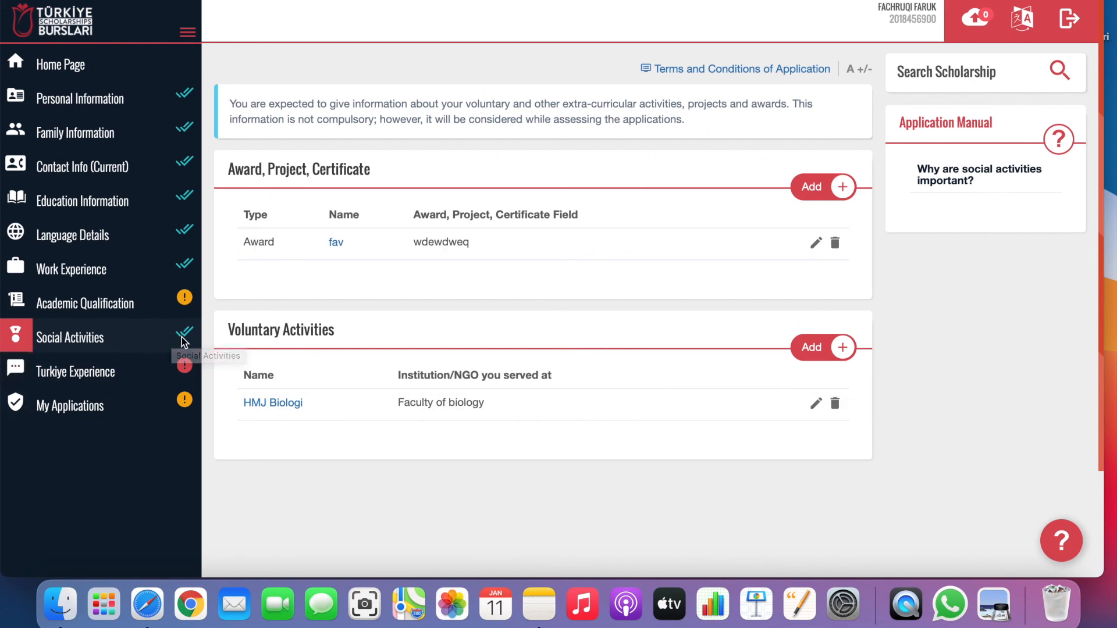
# Open the Turkiye Experience section from the profile sidebar.
pyautogui.click(99, 381)
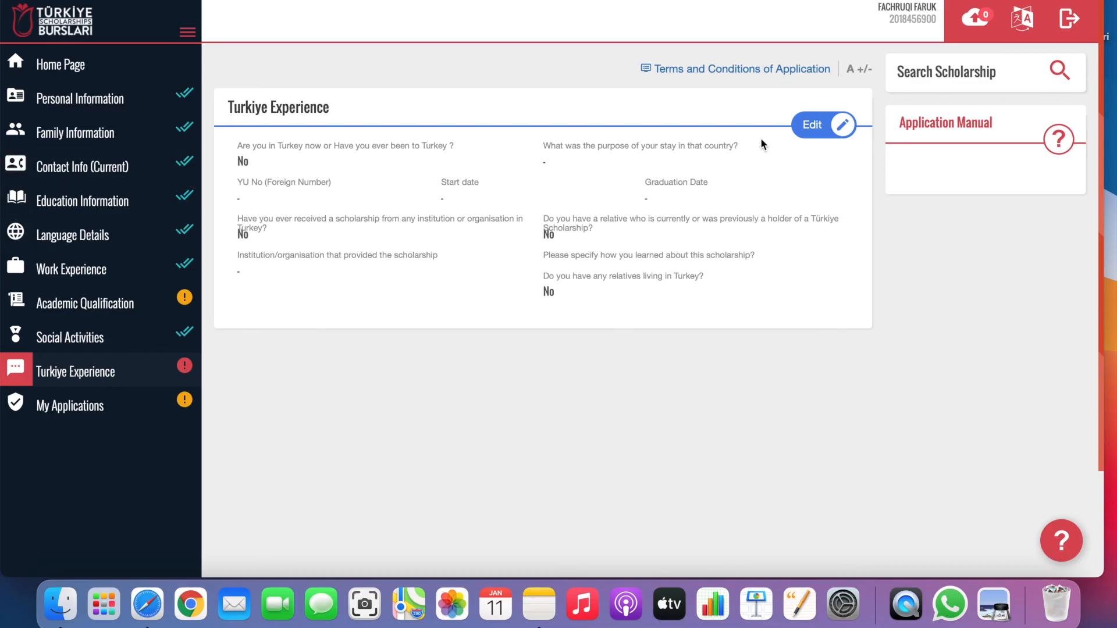
# Make the Turkiye Experience answers editable, keeping No for having been to Turkey.
pyautogui.click(812, 126)
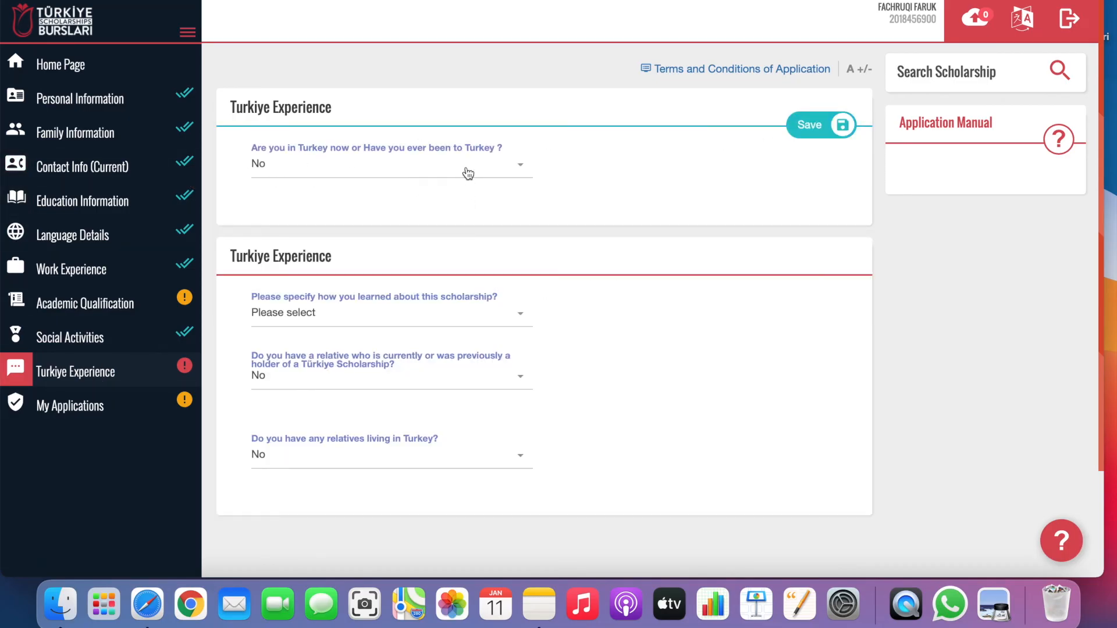
pyautogui.click(466, 173)
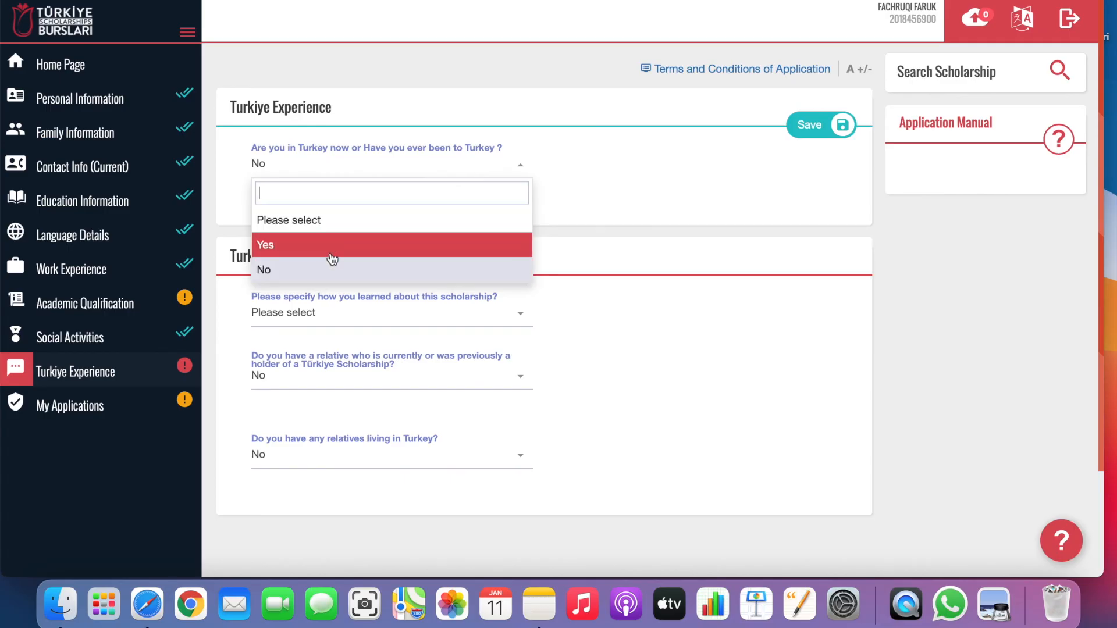
pyautogui.click(331, 272)
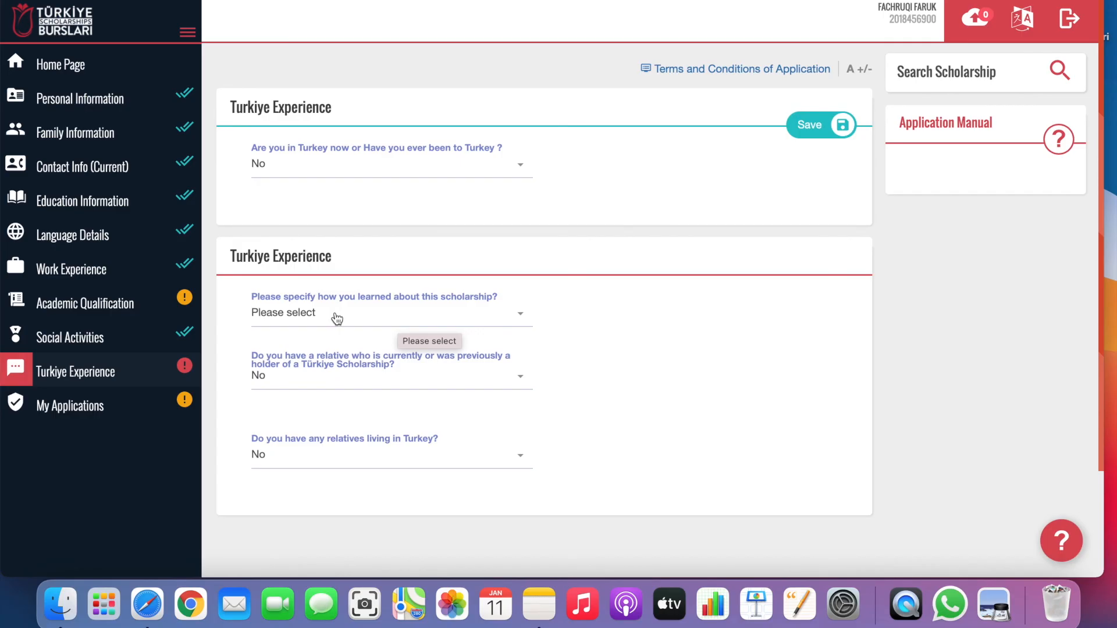
# Choose 'Türkiye Scholarship holder / graduate' as how you learned about the scholarship.
pyautogui.click(367, 318)
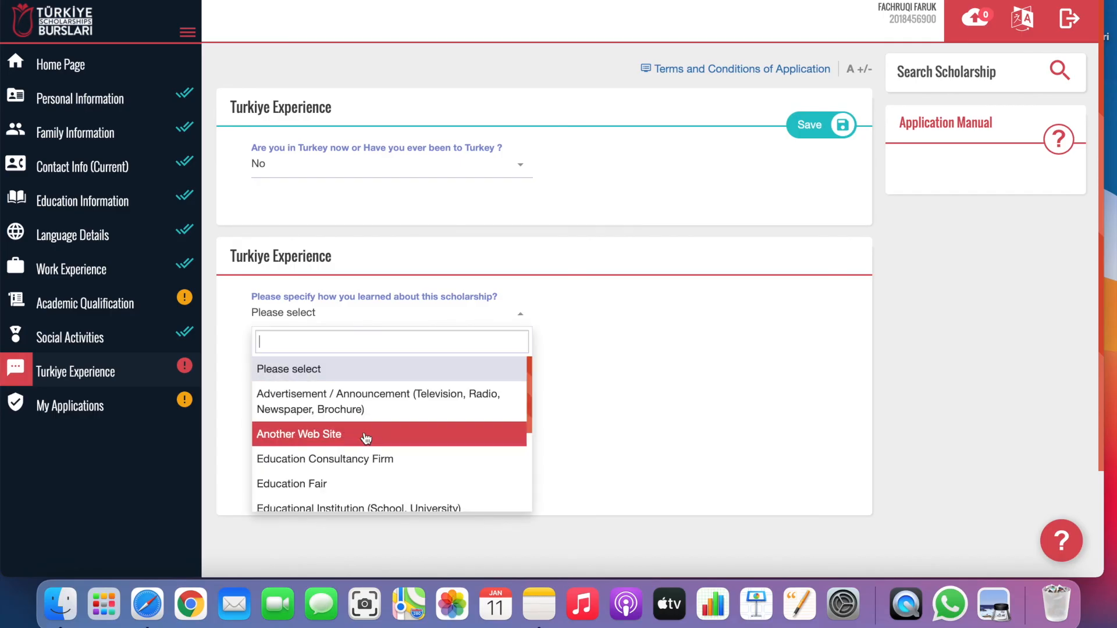
pyautogui.scroll(-3, 366, 435)
pyautogui.scroll(1, 366, 436)
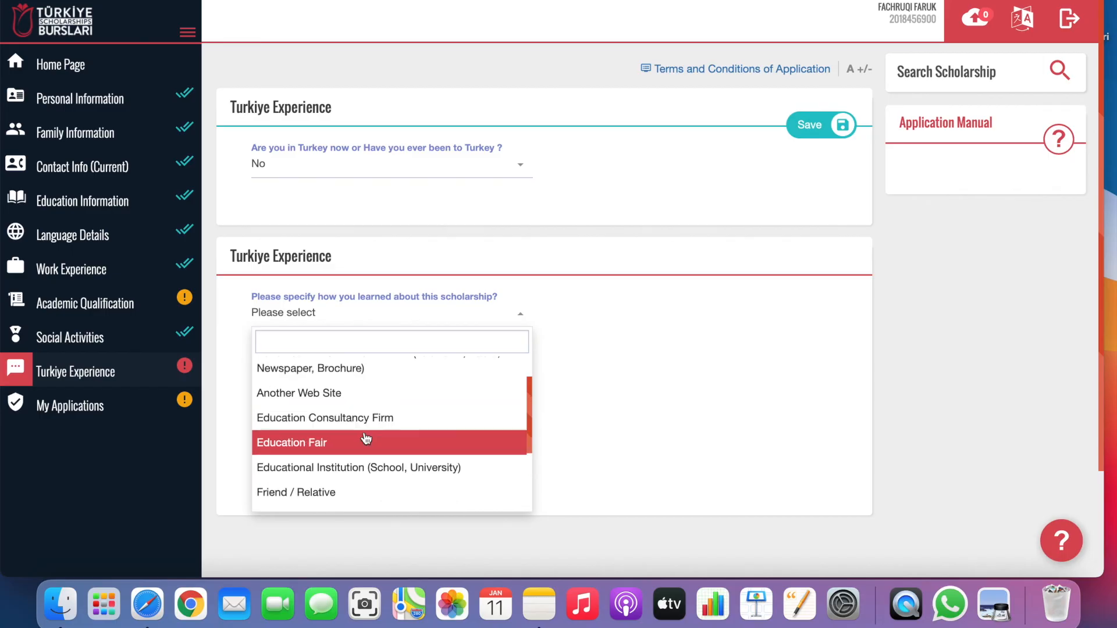
pyautogui.scroll(1, 367, 438)
pyautogui.scroll(-5, 367, 437)
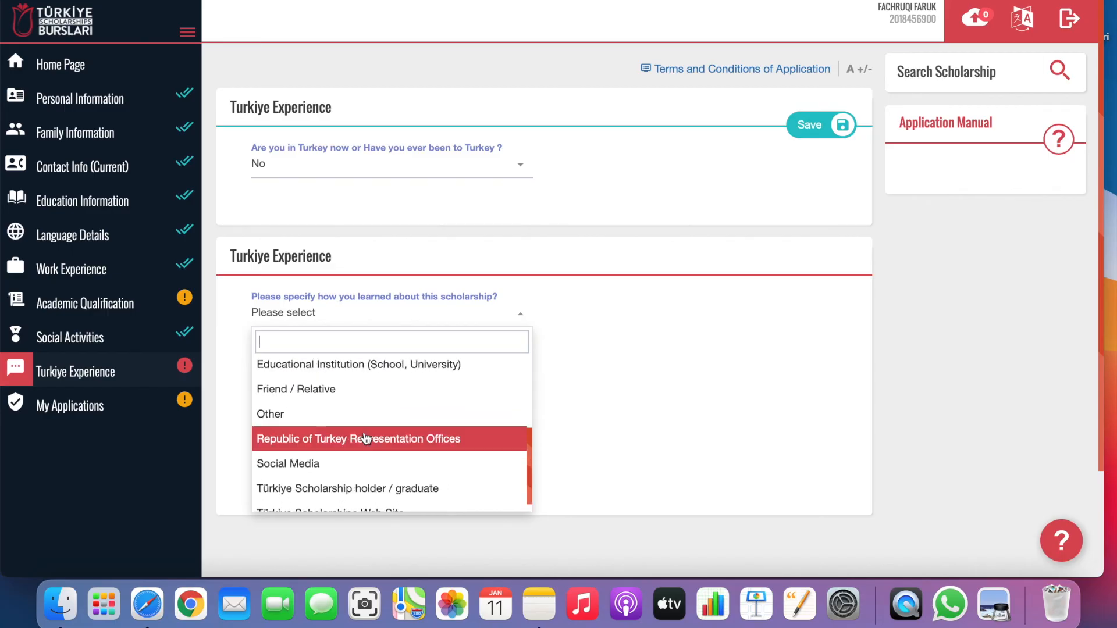
pyautogui.scroll(1, 367, 437)
pyautogui.scroll(1, 365, 438)
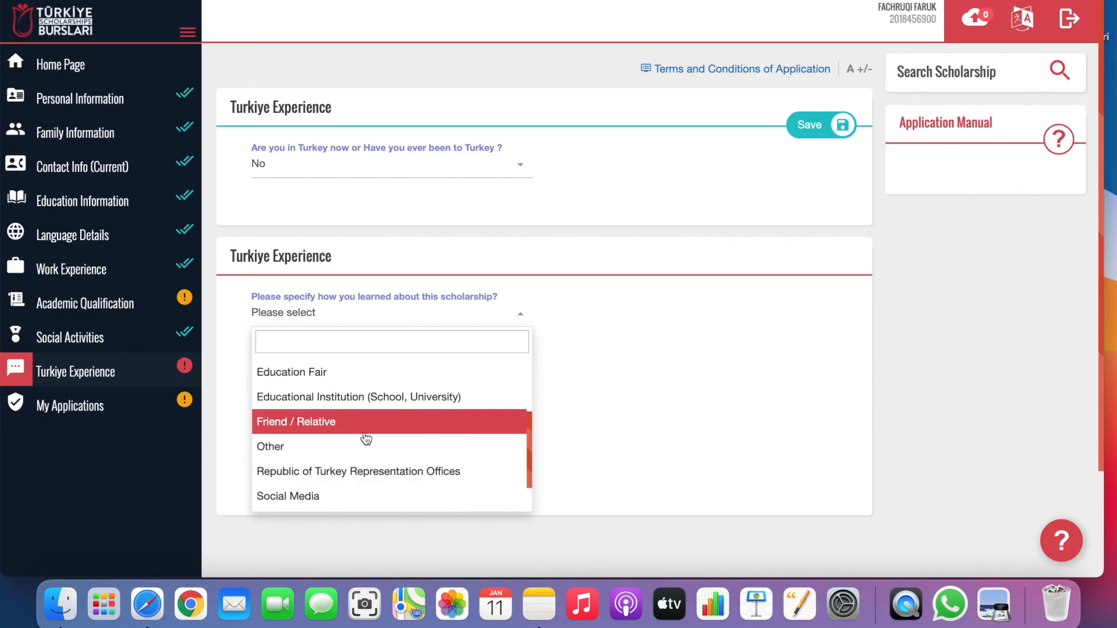
pyautogui.scroll(-2, 369, 460)
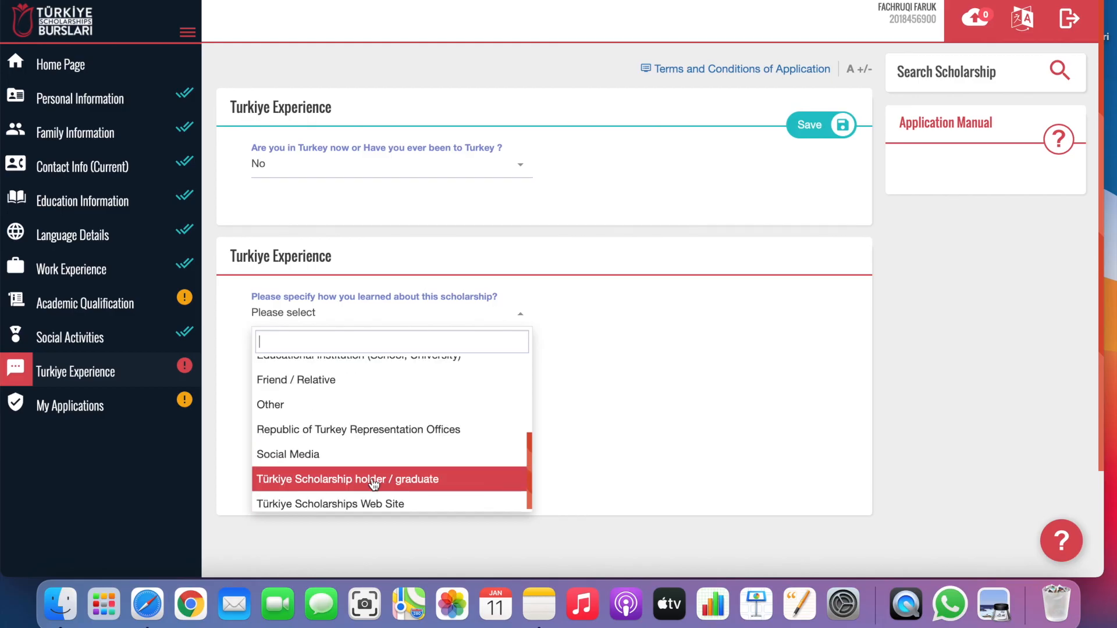
pyautogui.click(374, 480)
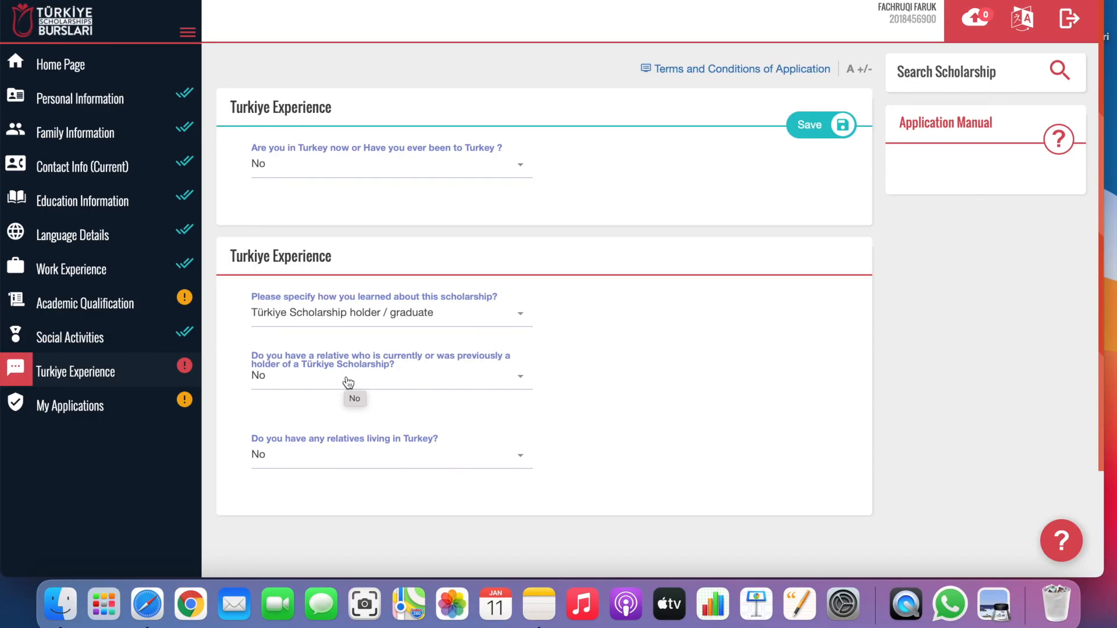
# Answer Yes to having a relative who held the scholarship.
pyautogui.click(348, 382)
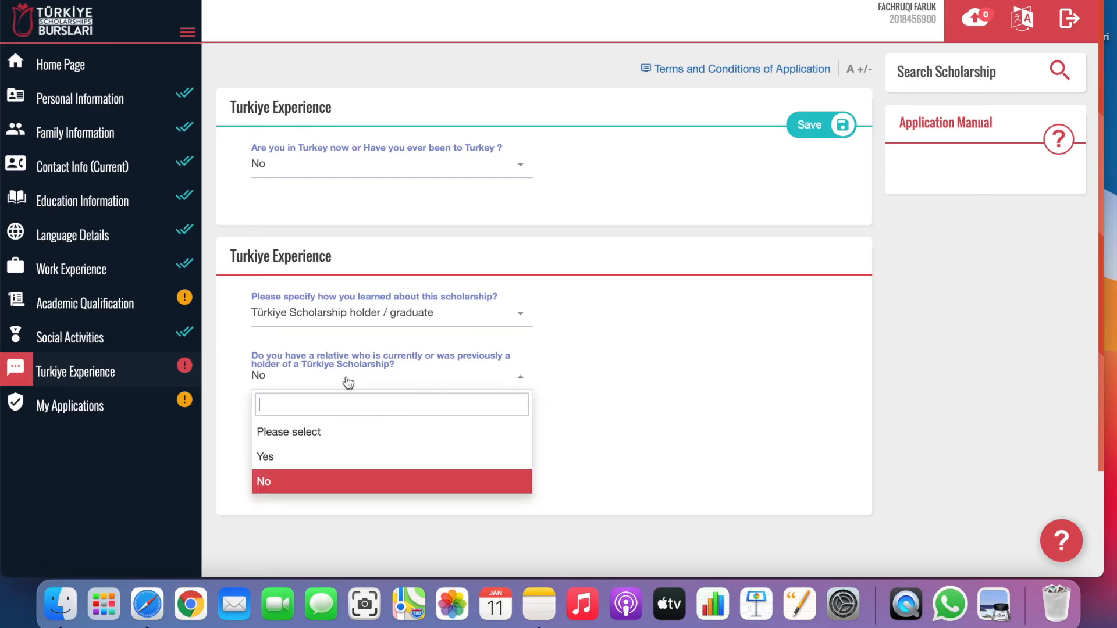
pyautogui.click(317, 458)
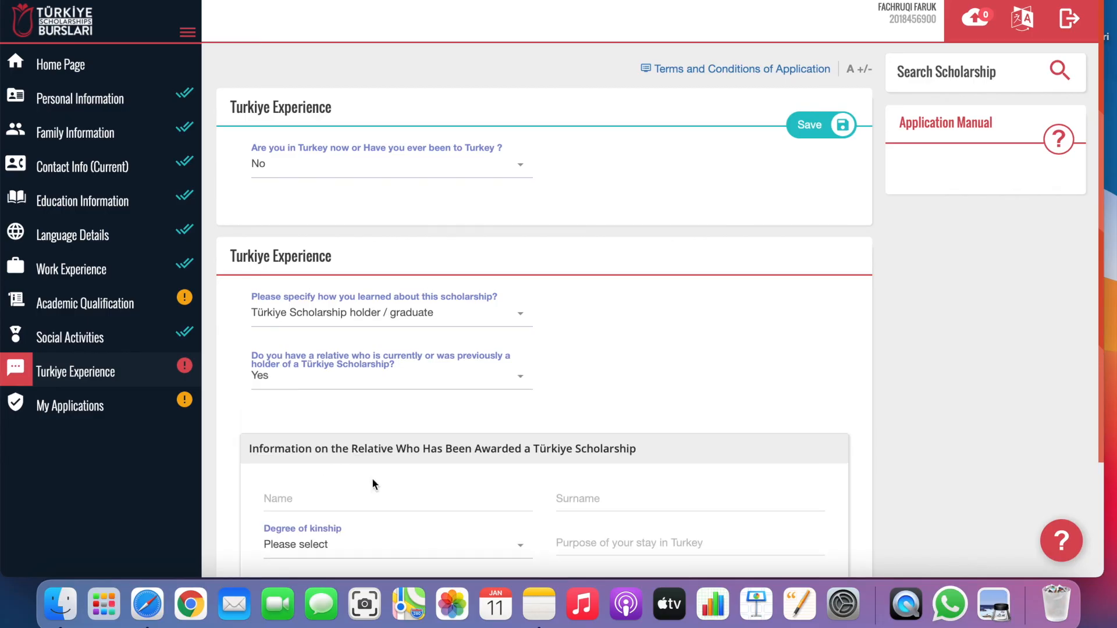
pyautogui.scroll(-3, 391, 494)
# Enter the relative's first name and surname in the relative information fields.
pyautogui.click(360, 427)
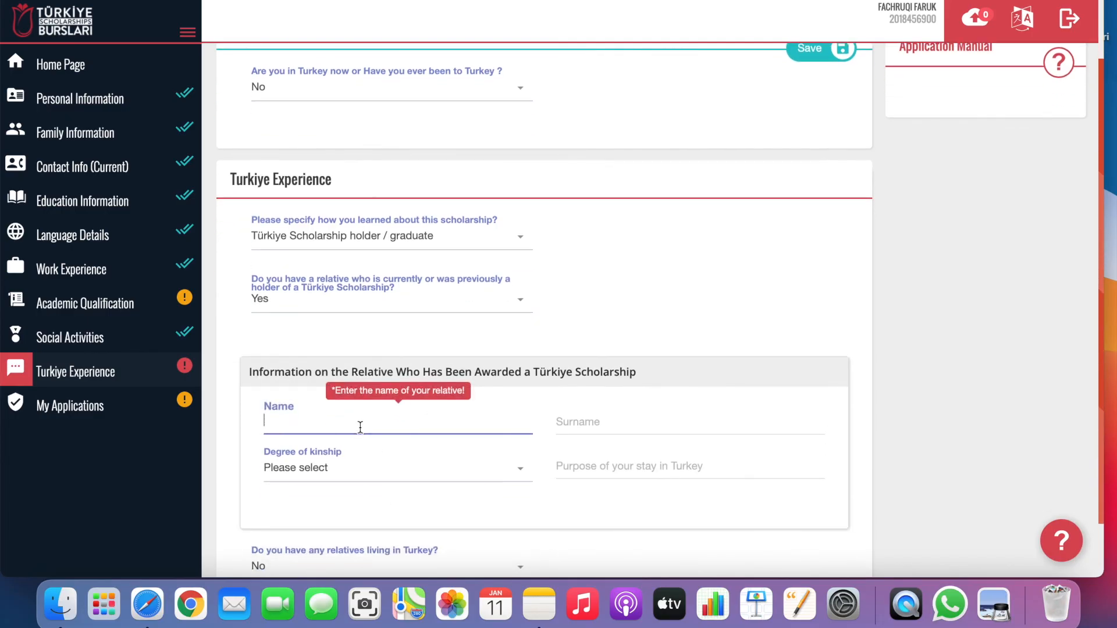
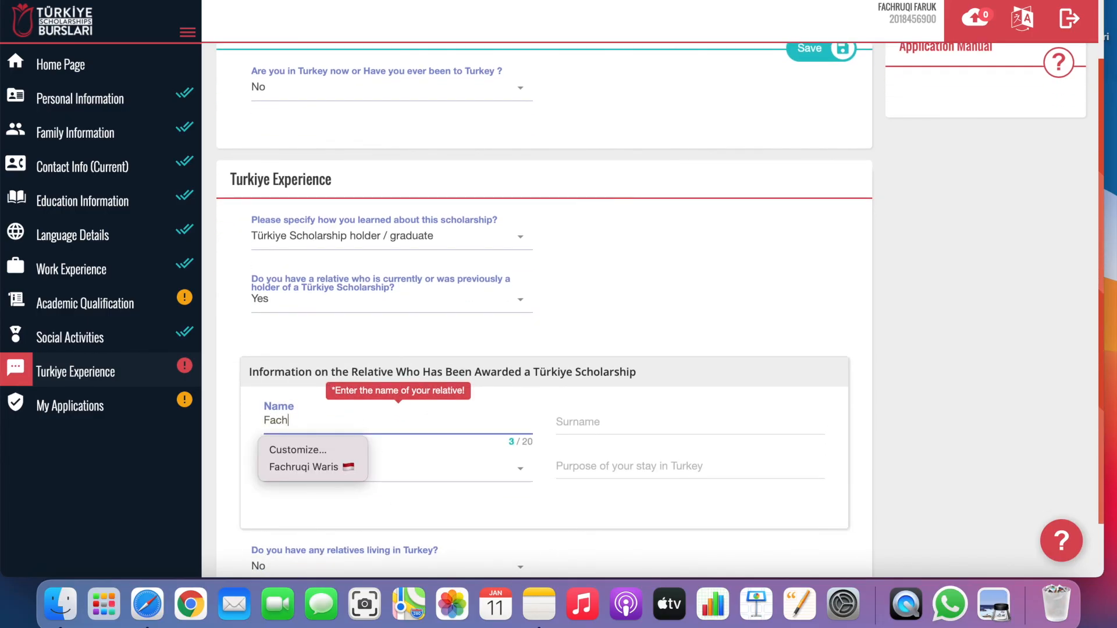
pyautogui.click(620, 414)
pyautogui.click(352, 429)
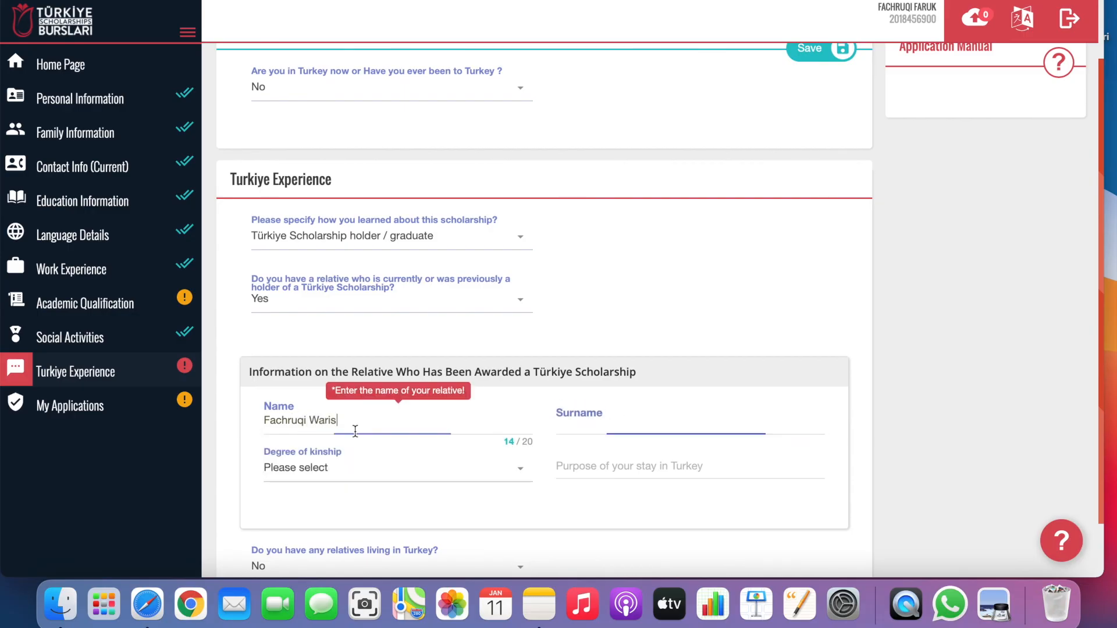
pyautogui.press('BackSpace')
pyautogui.press('BackSpace')
pyautogui.press('BackSpace')
pyautogui.press('BackSpace')
pyautogui.press('BackSpace')
pyautogui.click(658, 412)
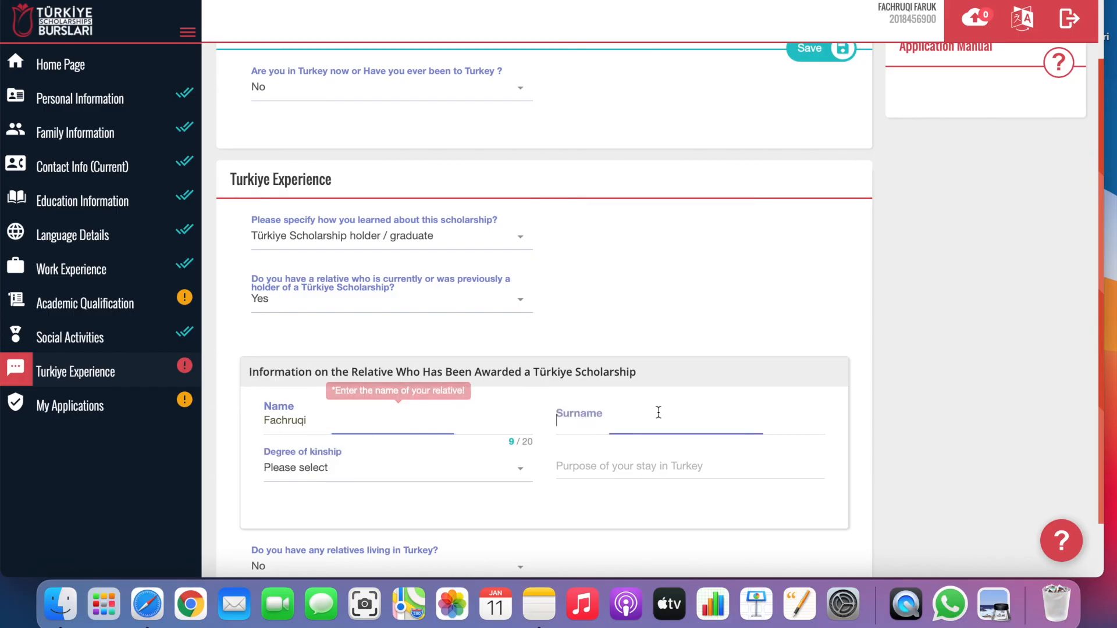
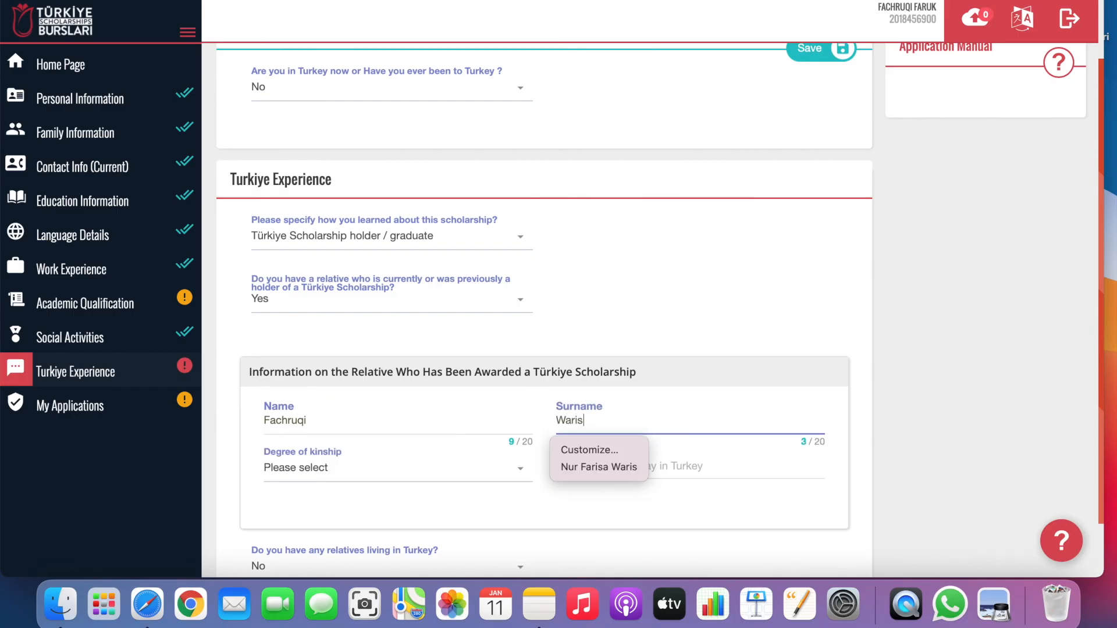
# Set the relative's degree of kinship to Friend.
pyautogui.click(414, 464)
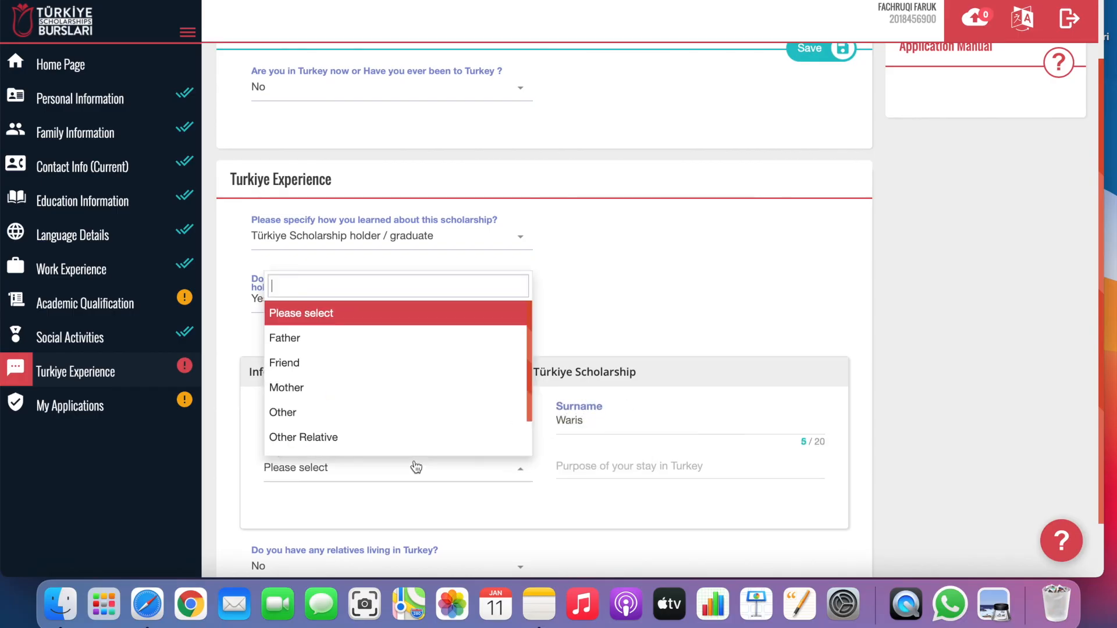
pyautogui.click(373, 363)
pyautogui.click(603, 472)
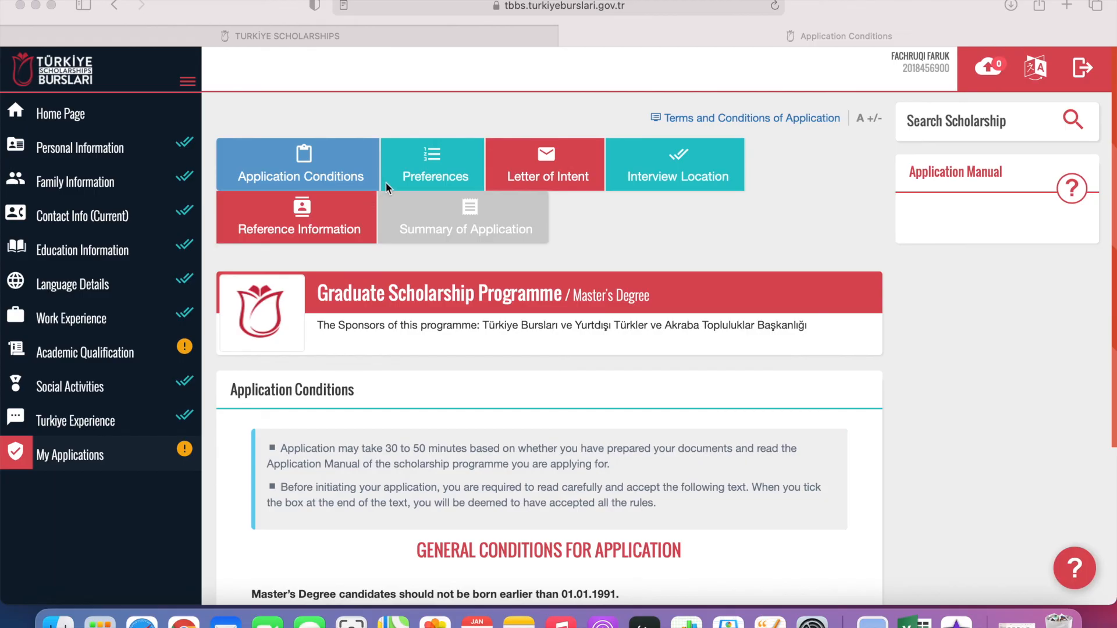
pyautogui.click(356, 178)
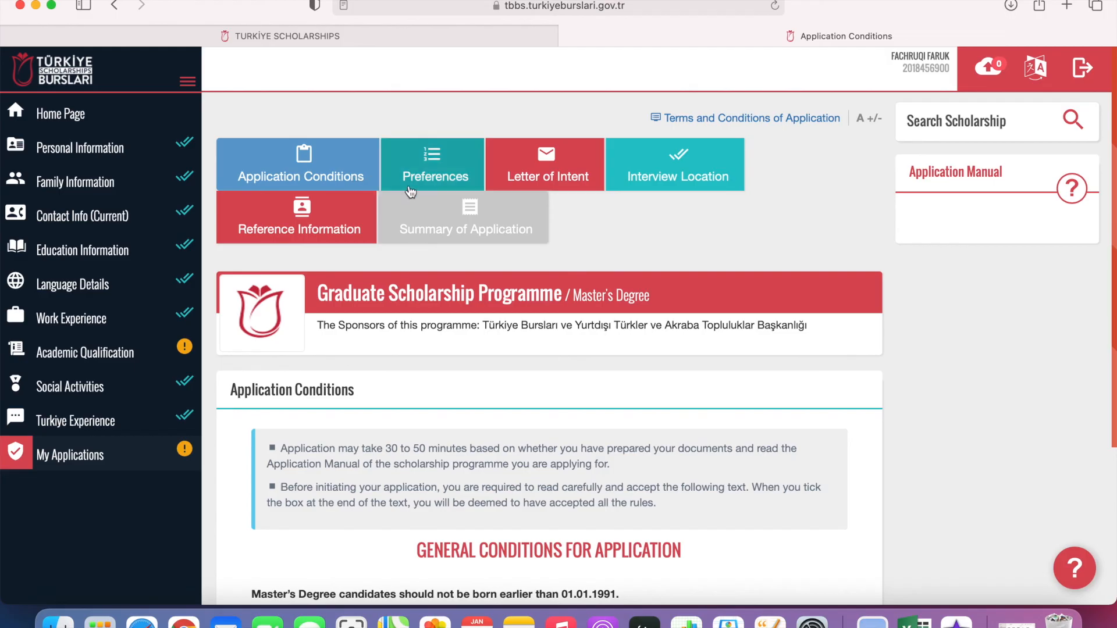